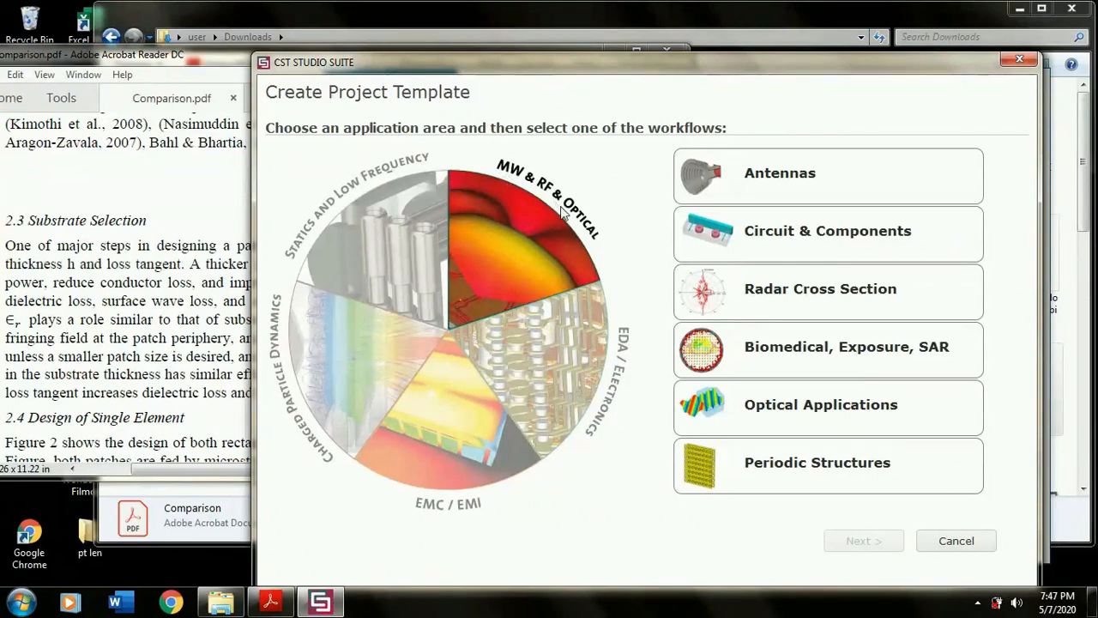
- Create an antenna project template with the Planar (Patch, Slot, etc.) workflow, keeping the default solver and units of mm, GHz, ns and Kelvin
click(775, 190)
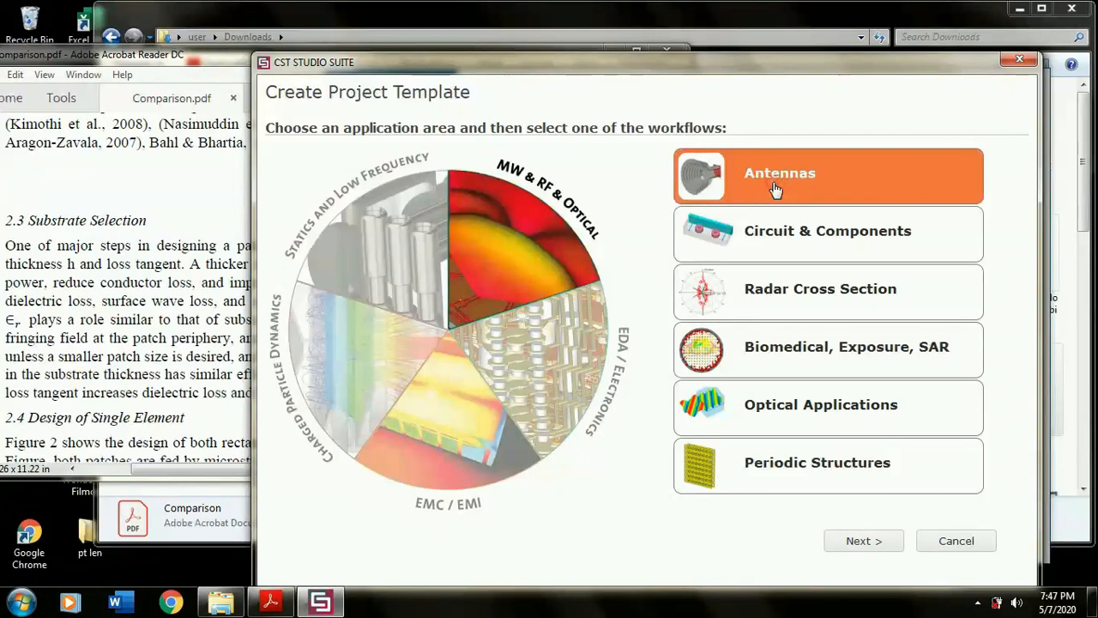
click(855, 551)
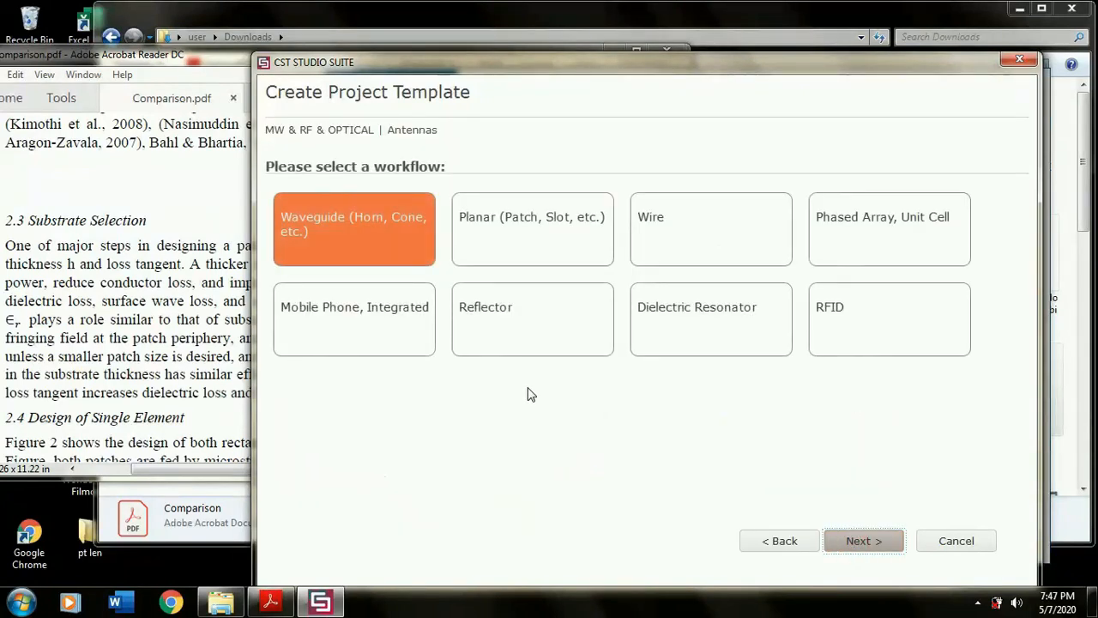
click(507, 261)
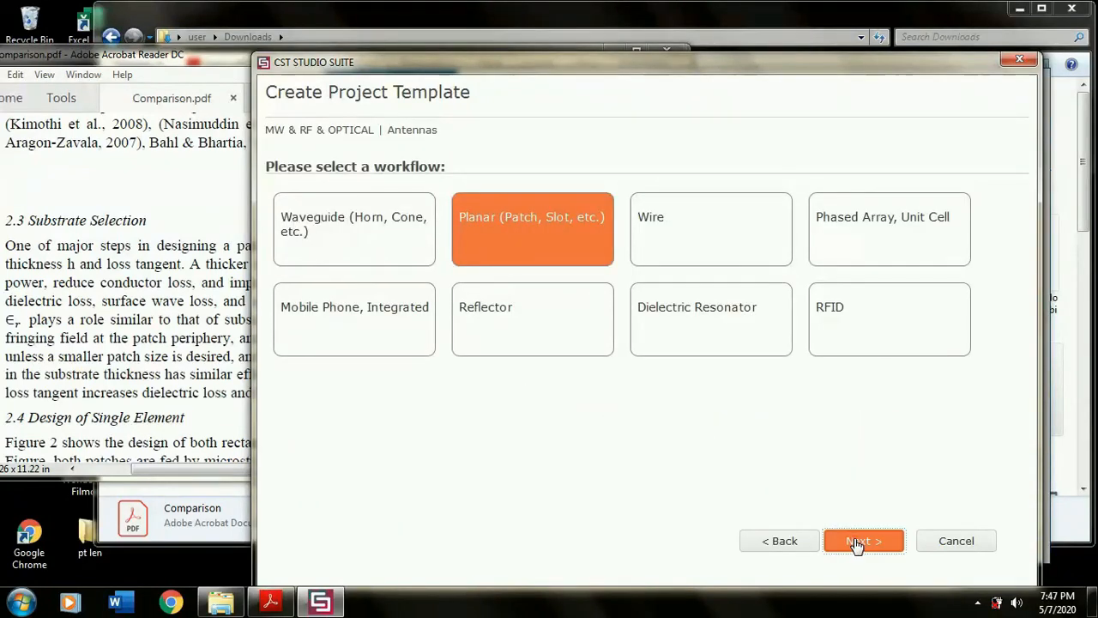
click(855, 542)
click(857, 543)
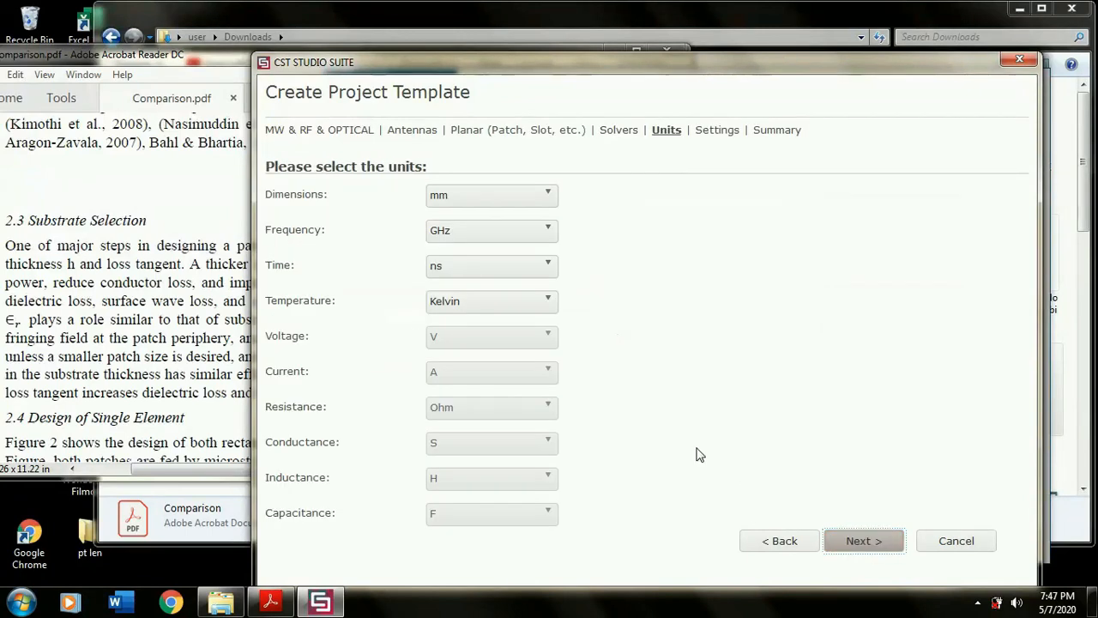
click(849, 553)
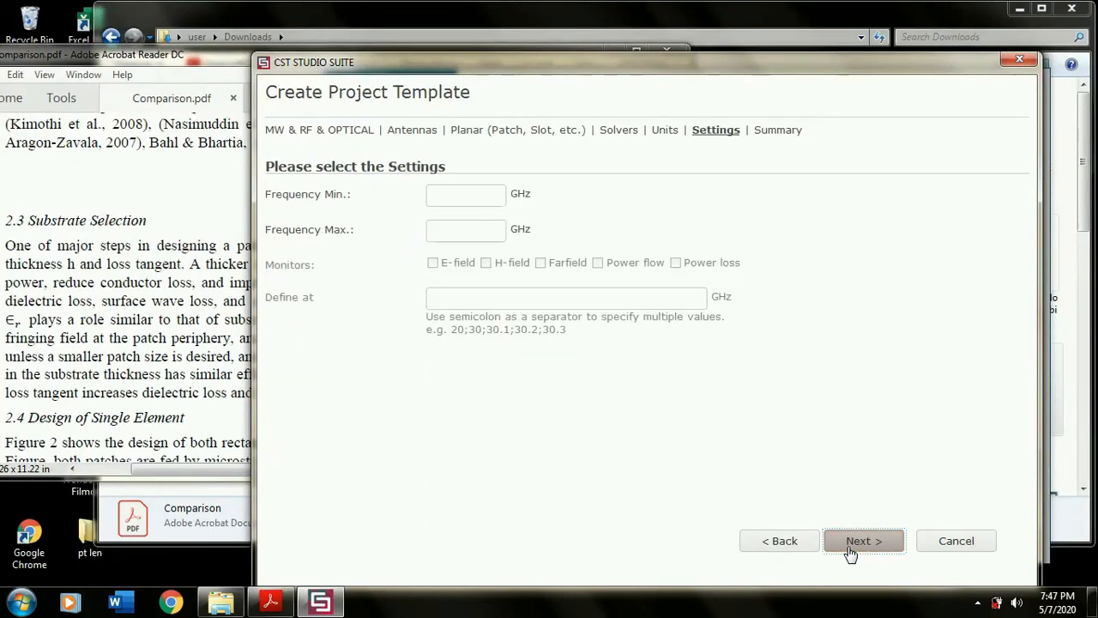
- Set the frequency range to 2.3–2.5 GHz, enable all five field monitors at 2.3;2.4;2.5 GHz, and finish creating the project
click(452, 194)
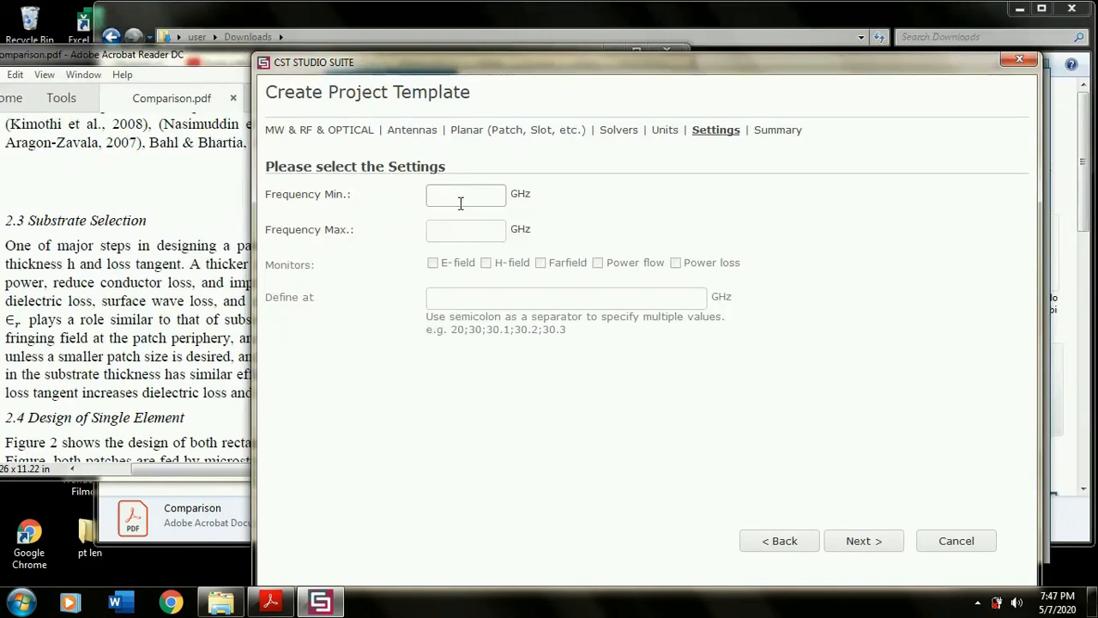
click(454, 229)
text(2.5)
click(433, 262)
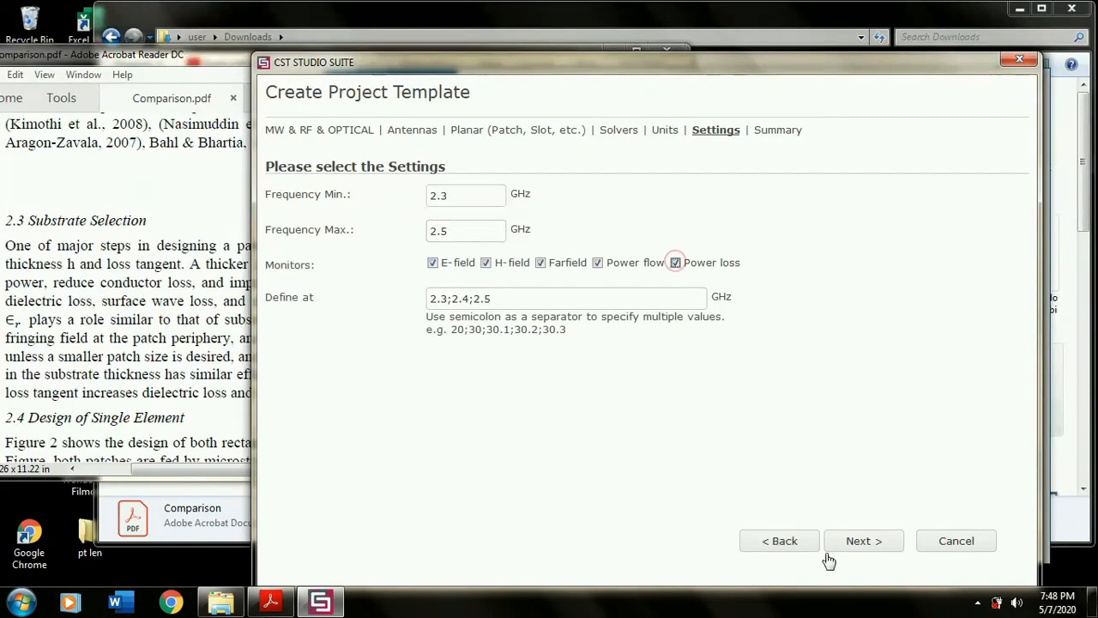
click(860, 547)
click(859, 548)
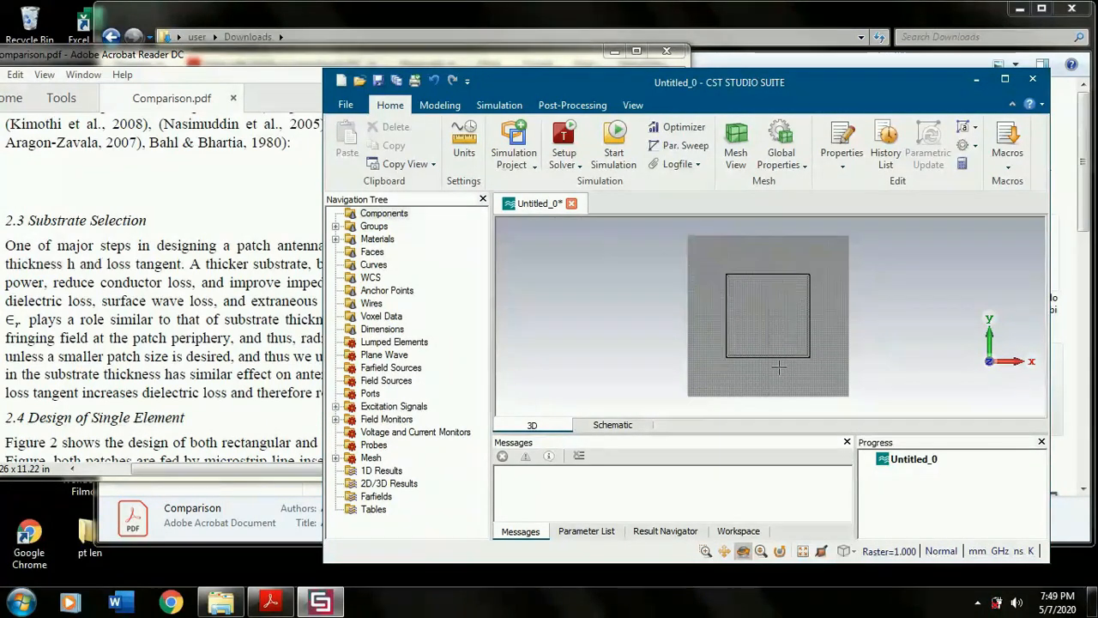
- Switch to Comparison.pdf in Acrobat Reader, check the patch dimensions under Figure 2, and return to CST Studio Suite
click(283, 283)
scroll(505, 265, down, 8)
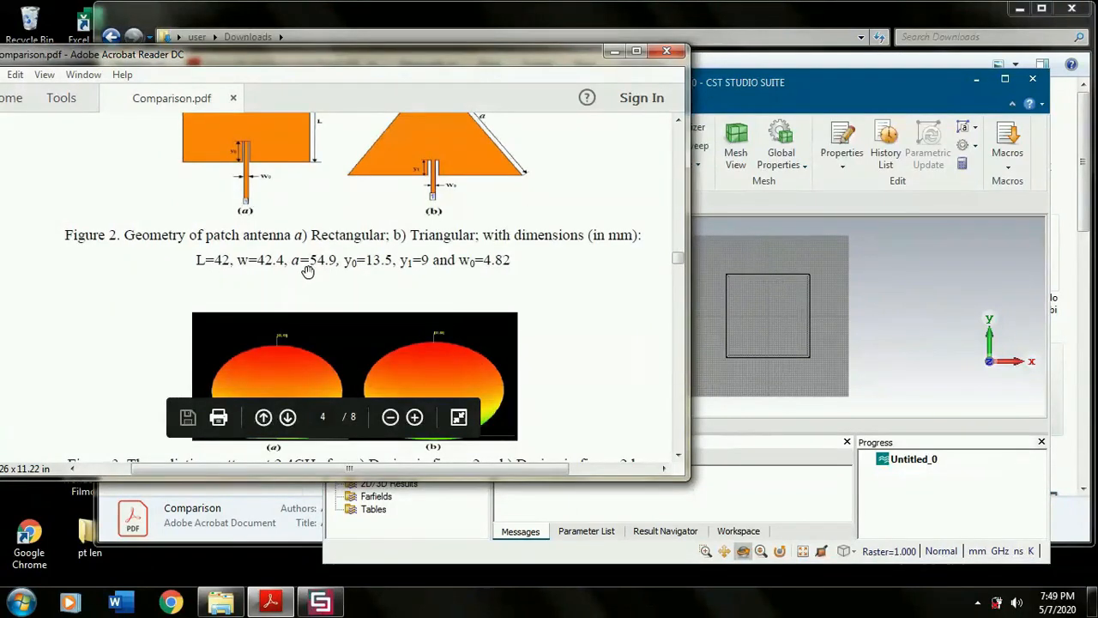
click(806, 321)
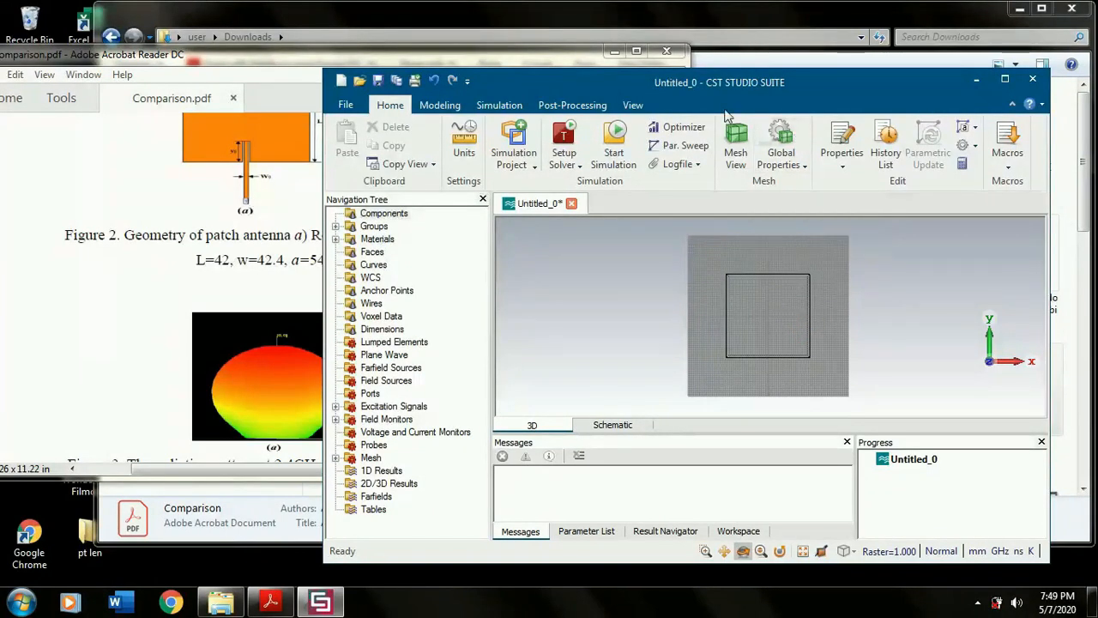
- Draw a closed triangular extrusion profile in the working plane with vertices at (0, 20), (-20, -5) and (20, -5)
click(438, 106)
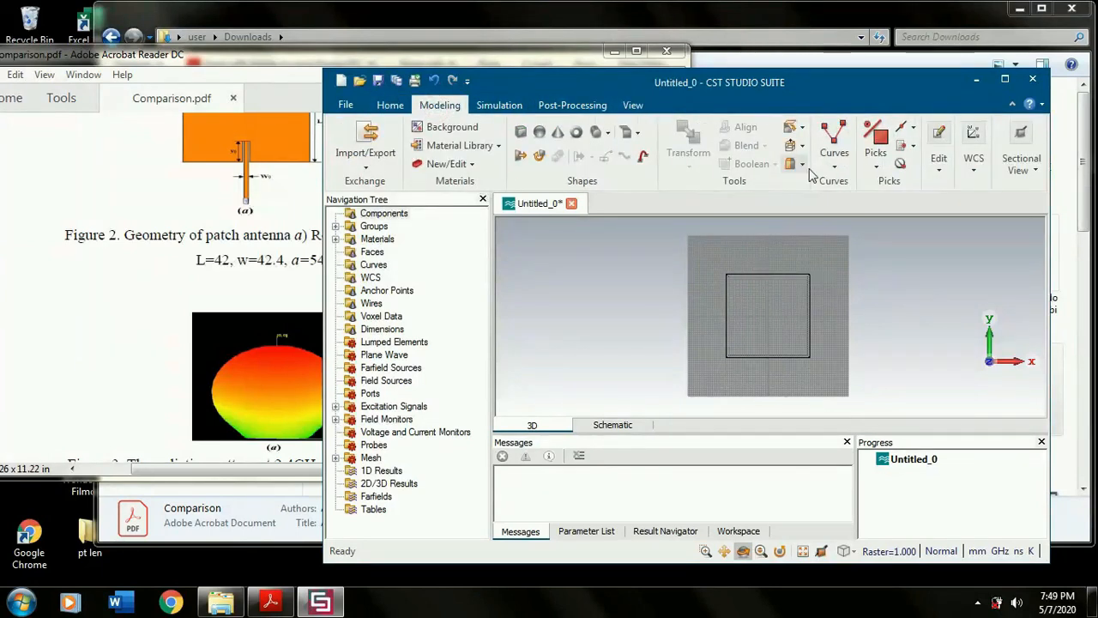
click(831, 169)
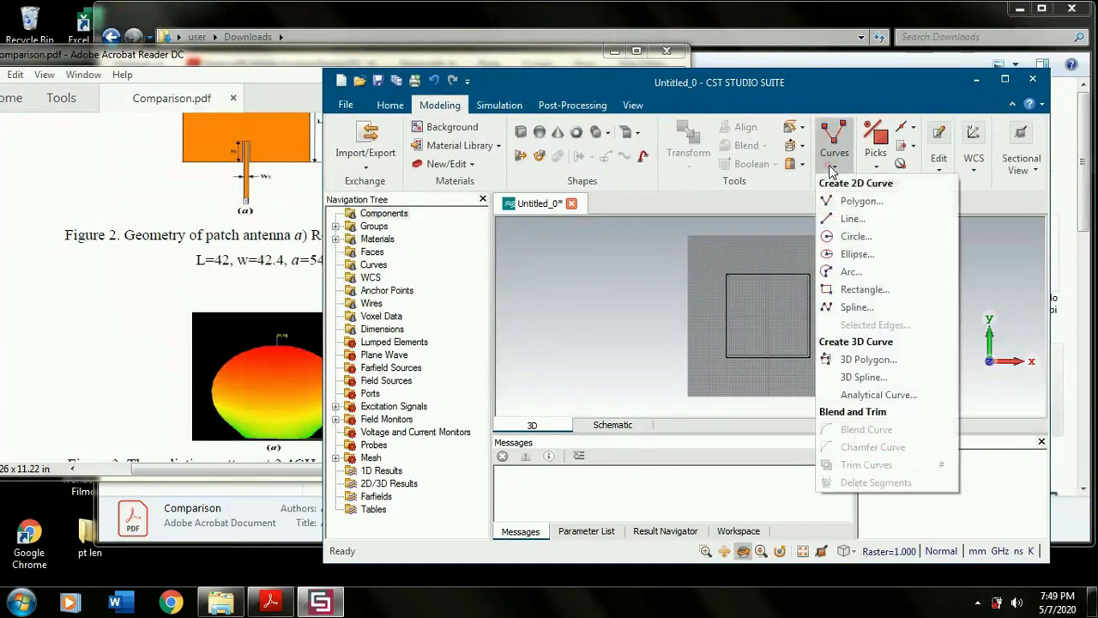
click(540, 190)
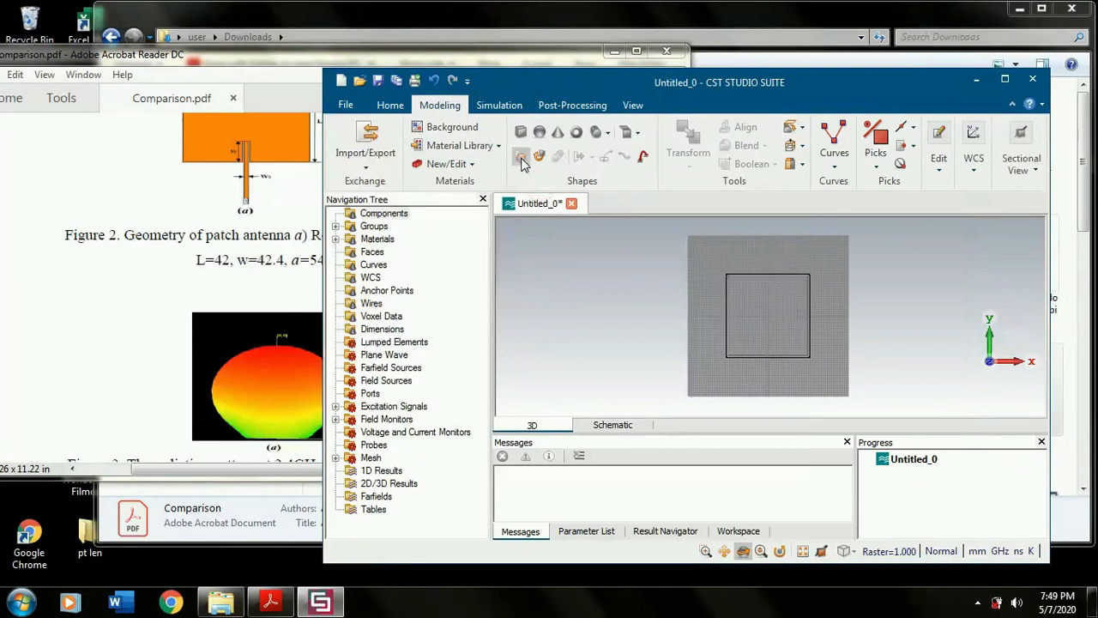
click(521, 157)
key(Escape)
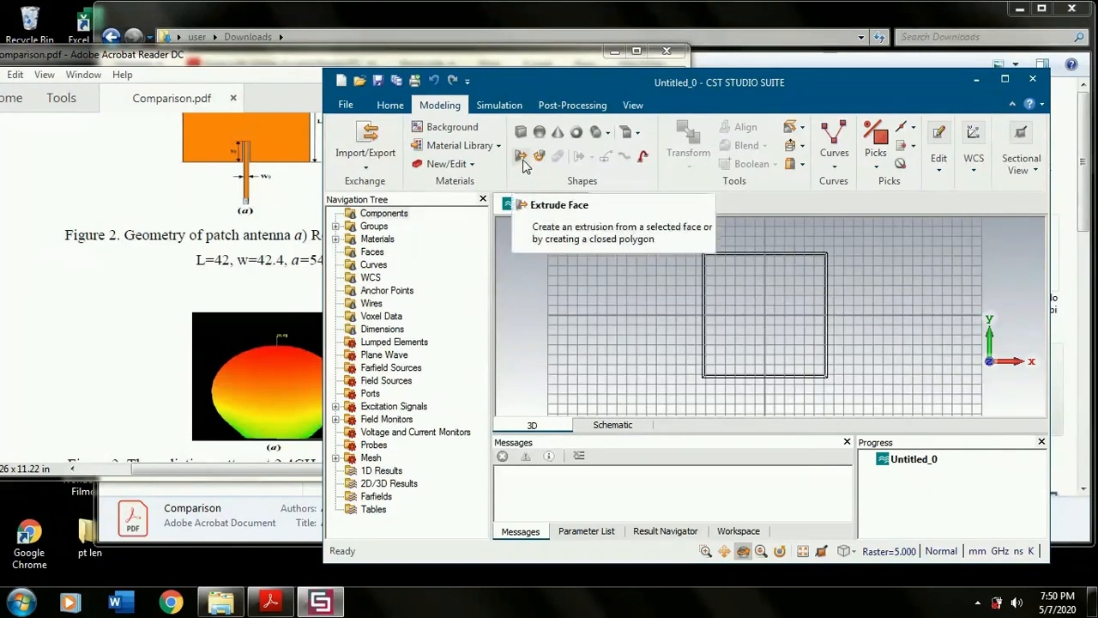
click(521, 157)
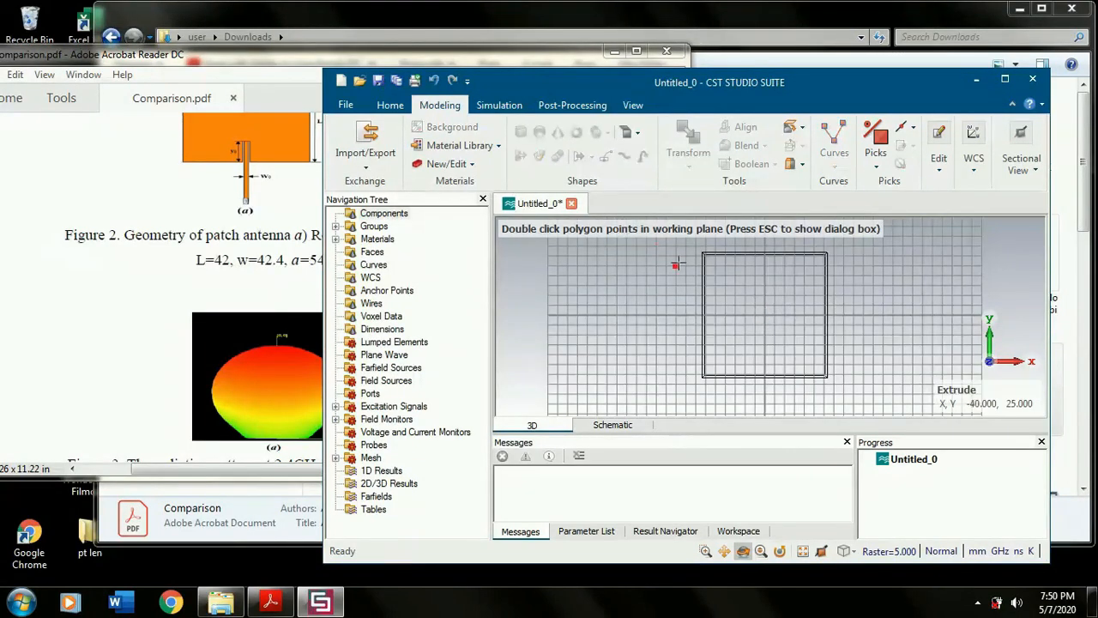
double_click(764, 276)
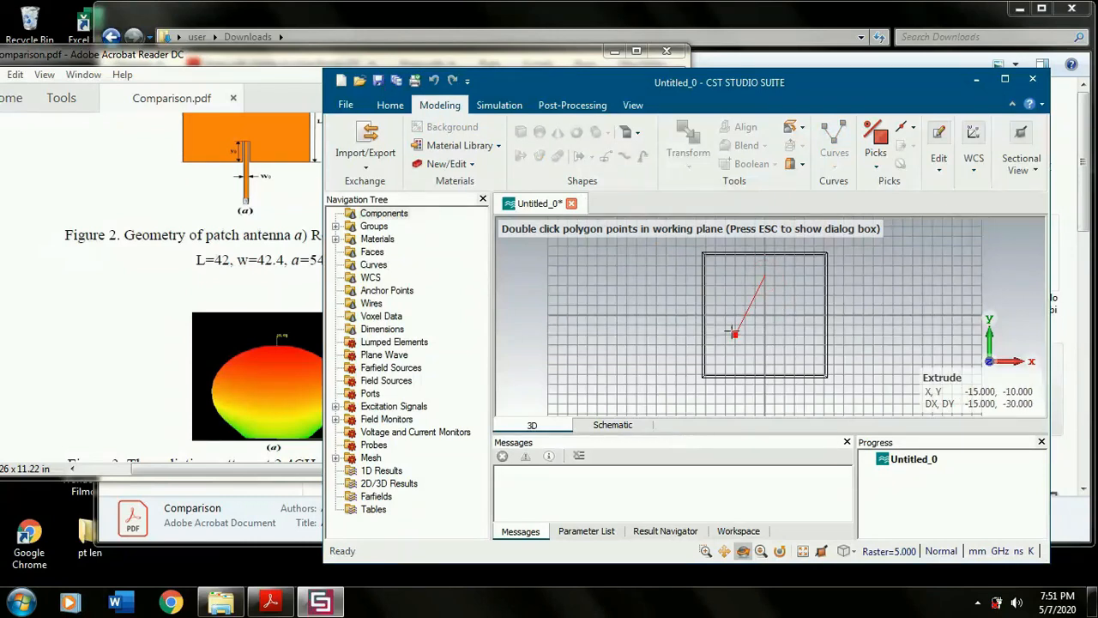
double_click(727, 324)
double_click(803, 323)
double_click(765, 277)
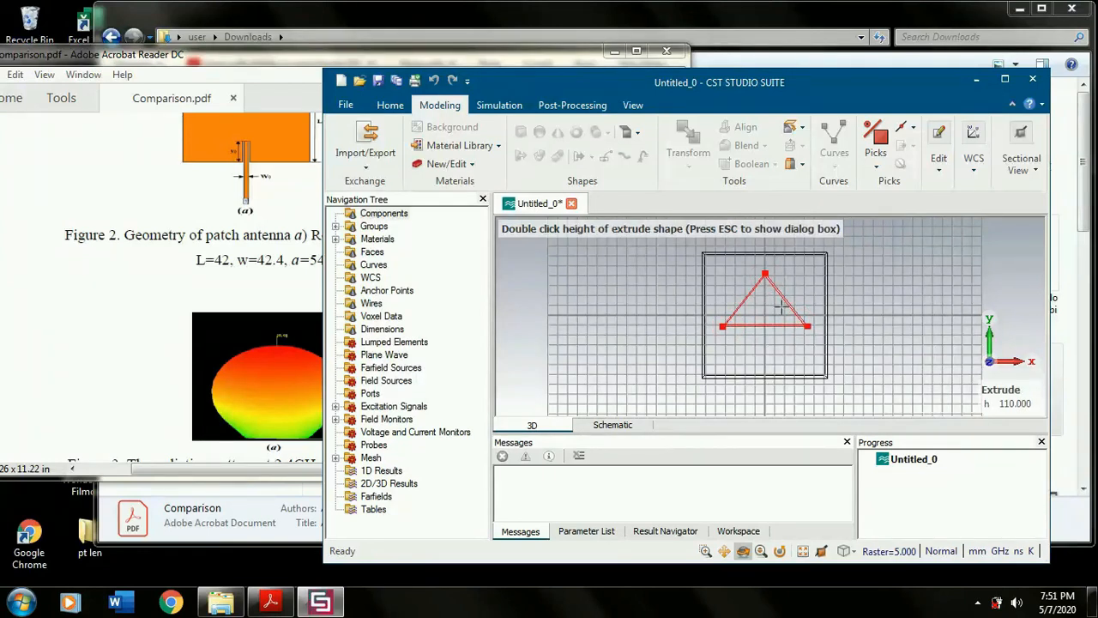
- Open the extrude profile settings, name the solid "triangular" and set its height to 0.035
key(Escape)
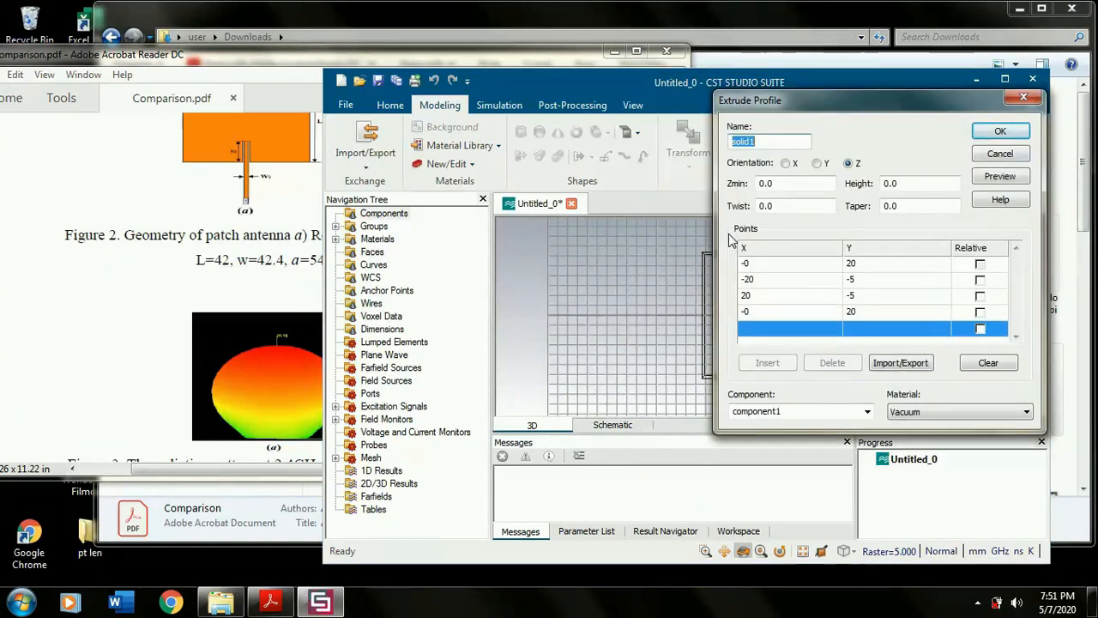
drag(880, 98, 482, 131)
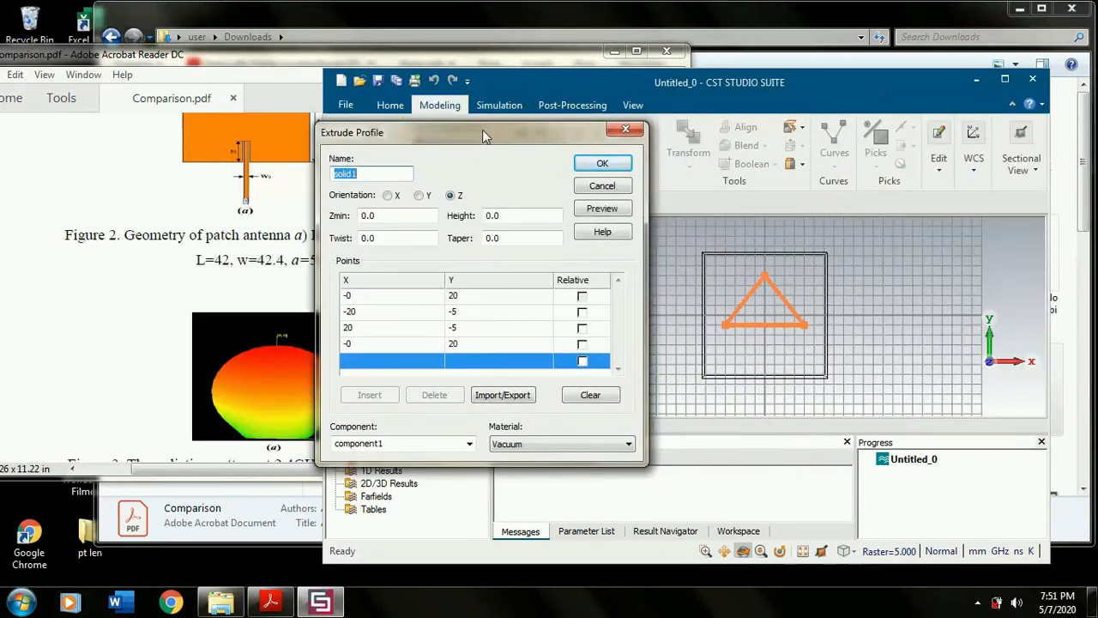
drag(411, 134, 489, 138)
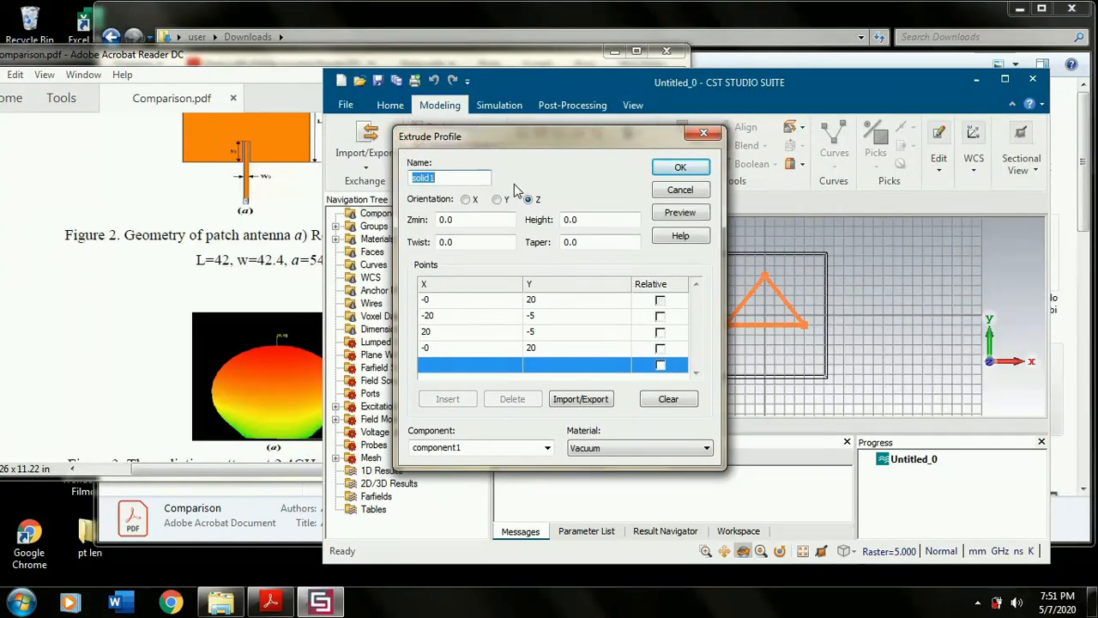
text(triangular)
key(Tab)
text(35)
- Set the first profile point to X 0, Y 54.9
click(463, 302)
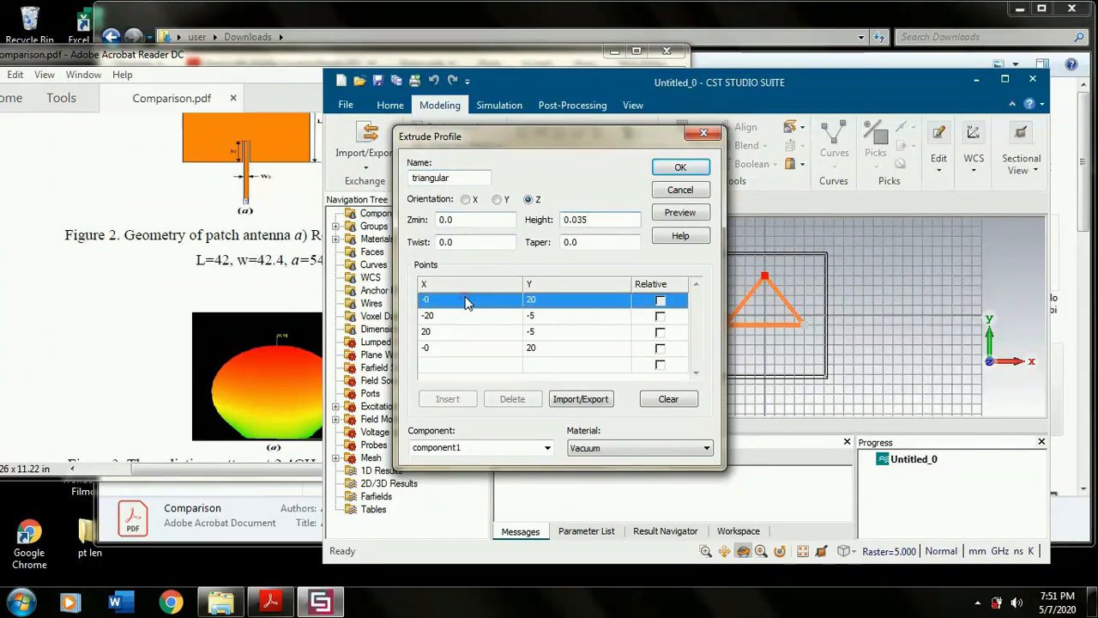
click(463, 302)
text(0)
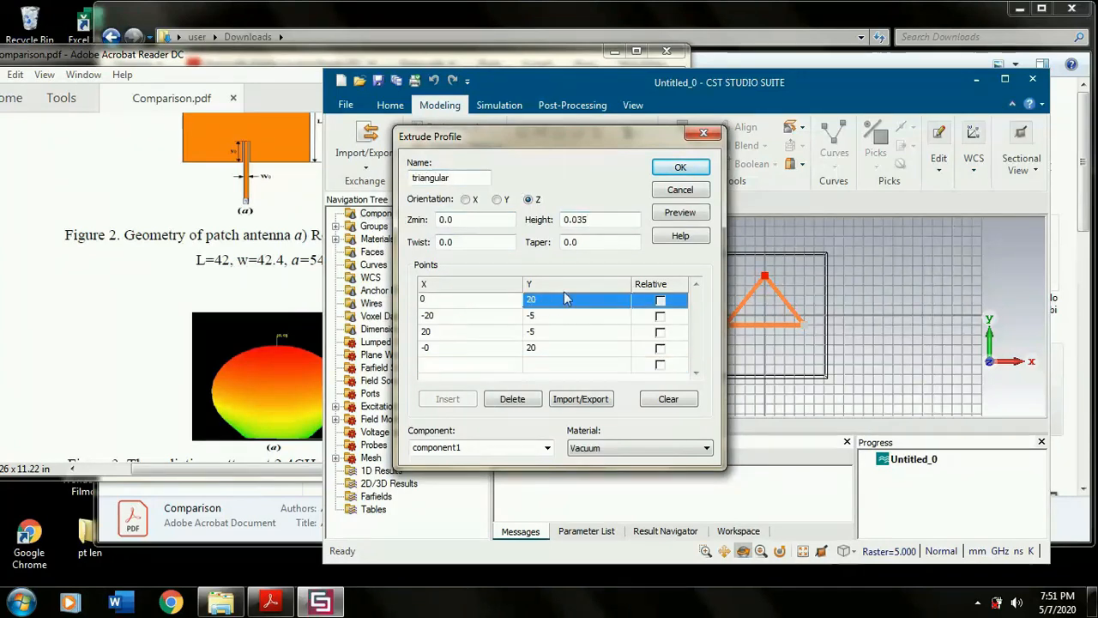
click(576, 306)
click(580, 309)
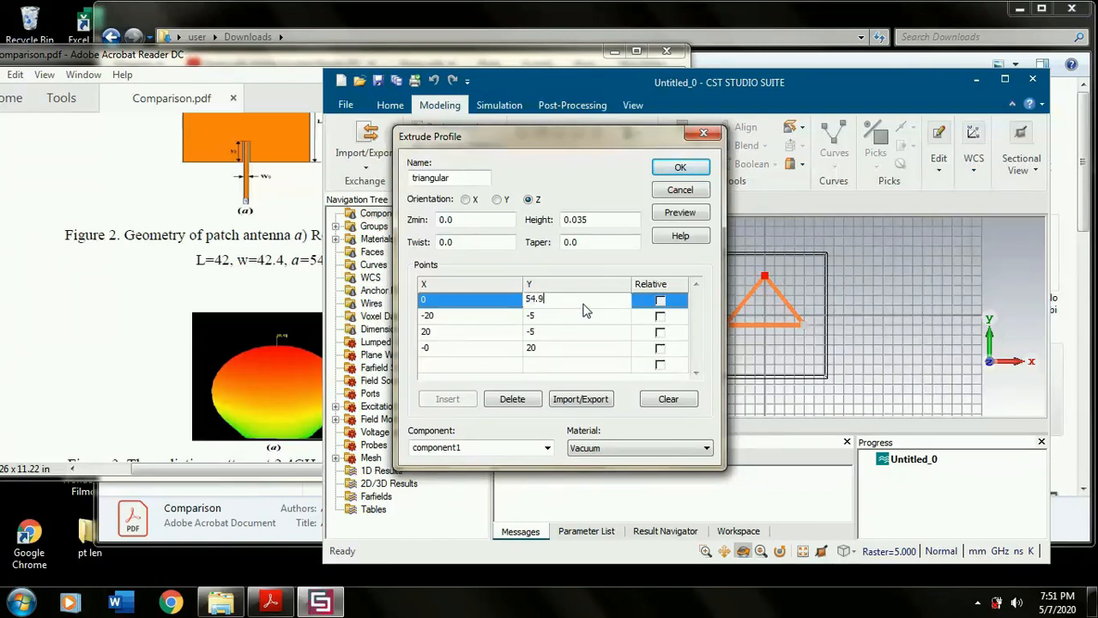
text(54.9)
key(Tab)
- Set the second profile point to X -54.9, Y 0
drag(644, 137, 598, 131)
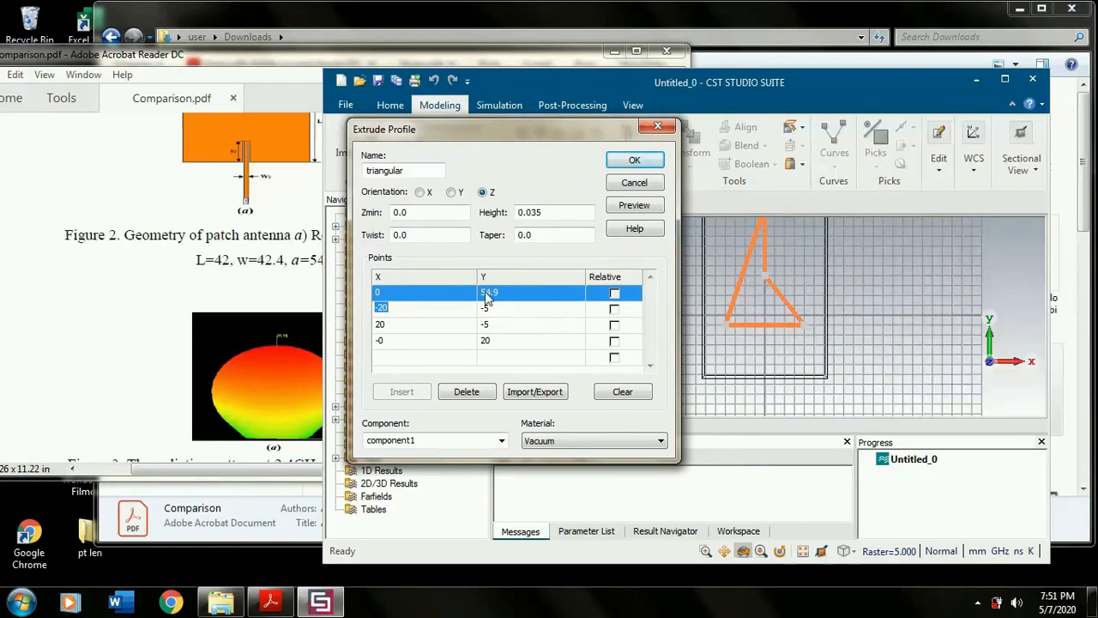
text(-)
key(Tab)
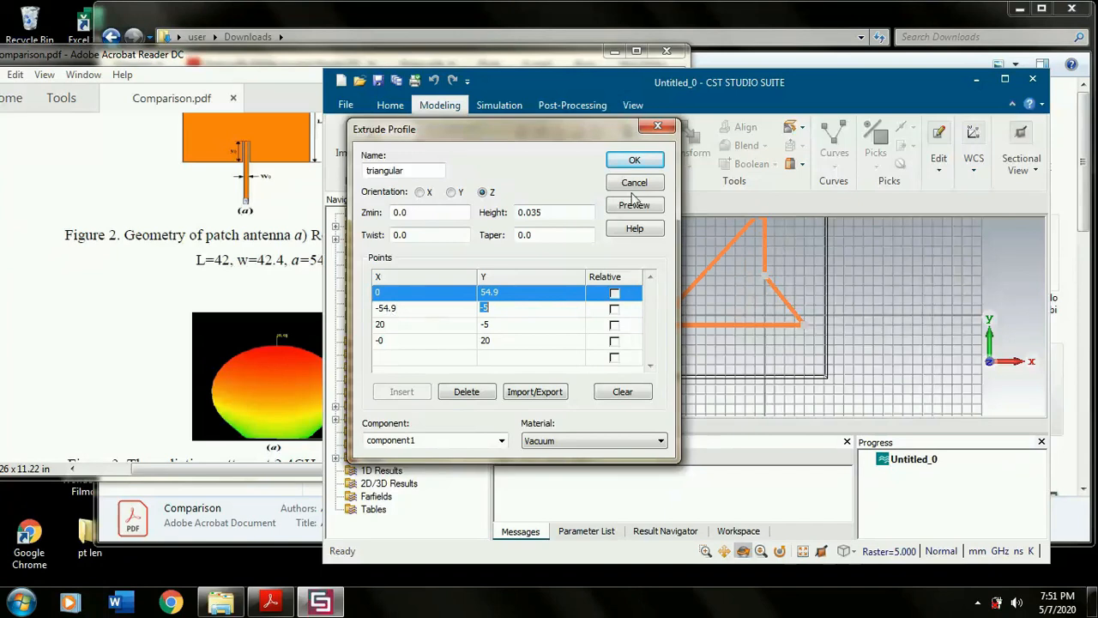
drag(604, 135, 542, 135)
text(0)
key(Tab)
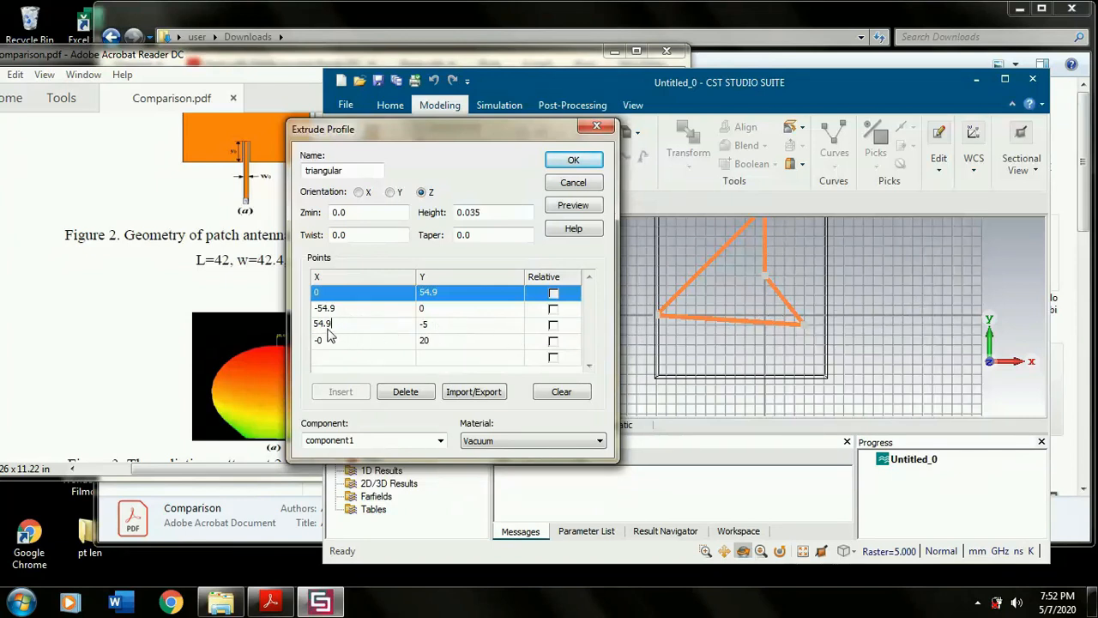
- Set the third profile point to X 54.9, Y 0
click(461, 326)
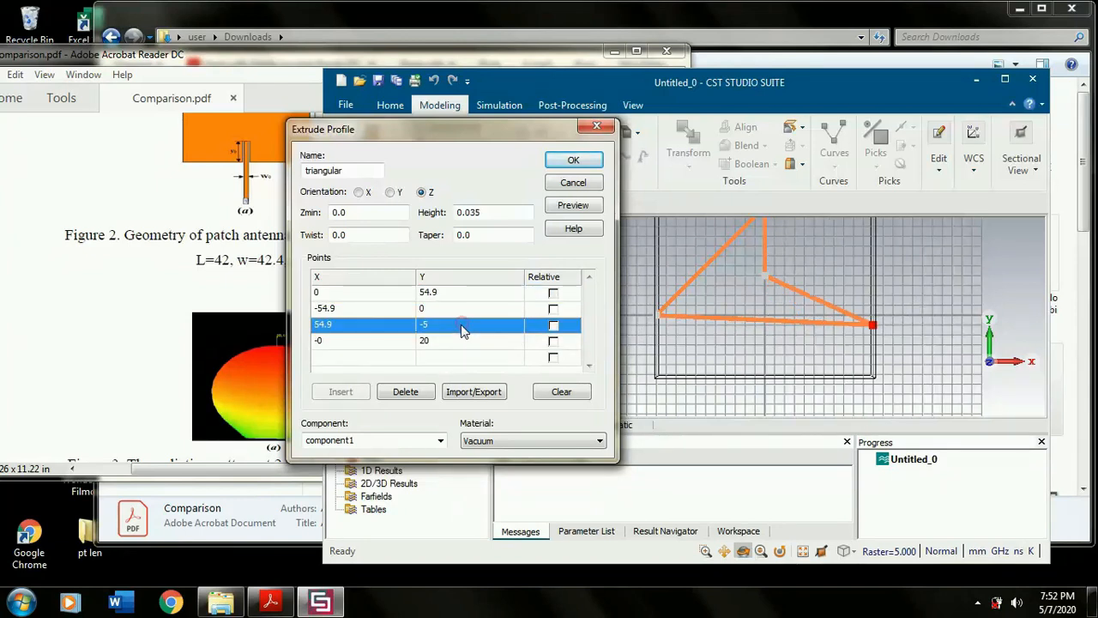
click(461, 326)
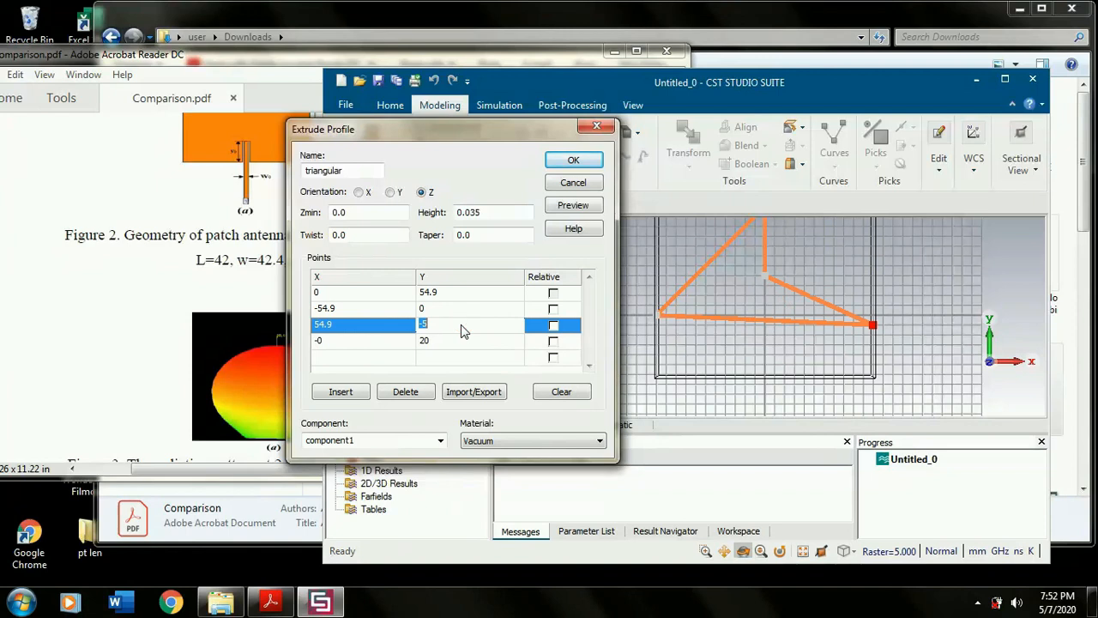
text(0)
- Set the closing profile point to X 0, Y 54.9 so it matches the first vertex
click(373, 342)
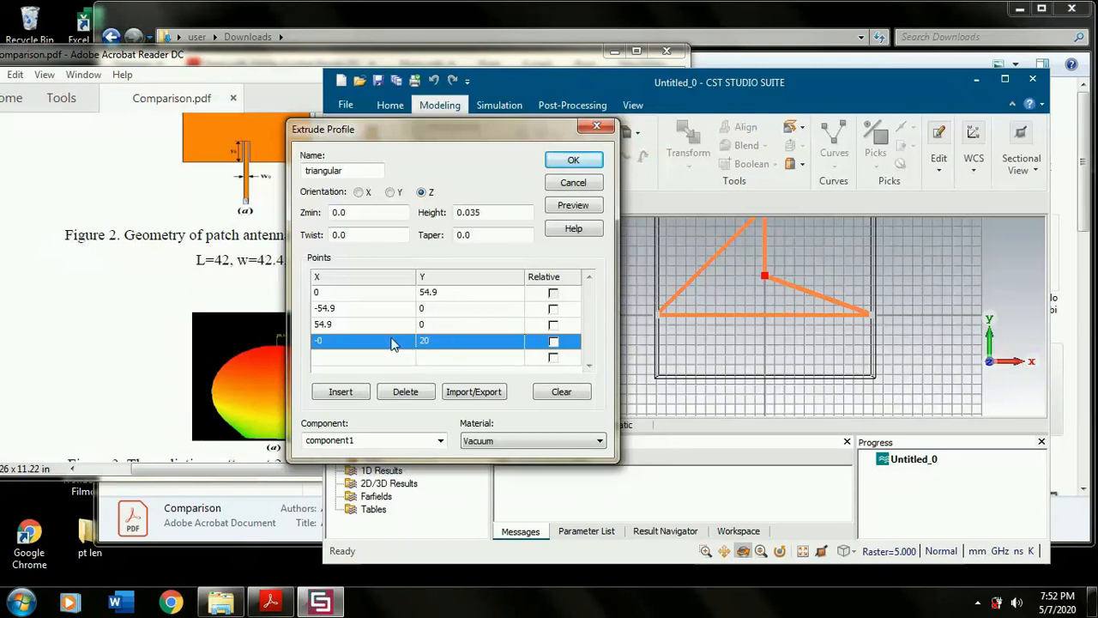
click(384, 346)
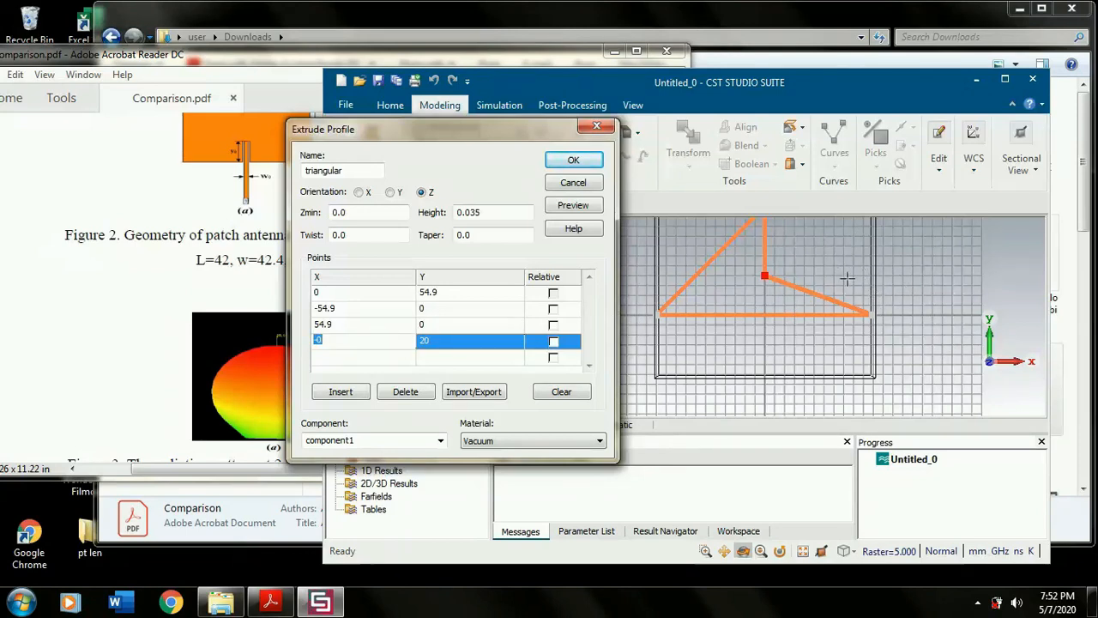
key(Tab)
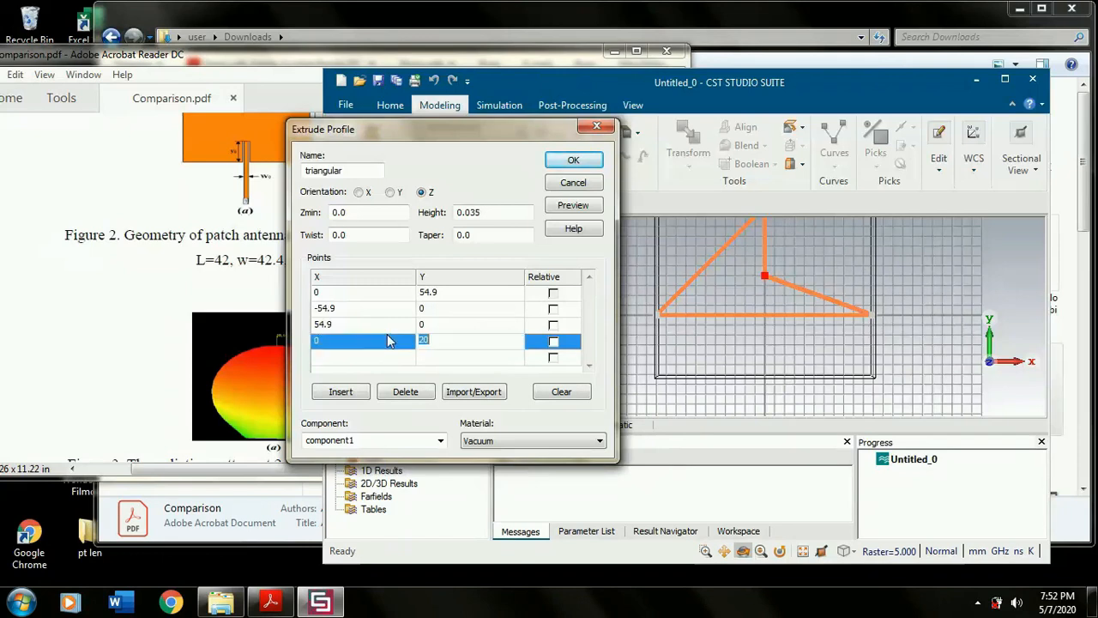
text(54.9)
key(Return)
scroll(787, 286, down, 3)
scroll(787, 286, up, 3)
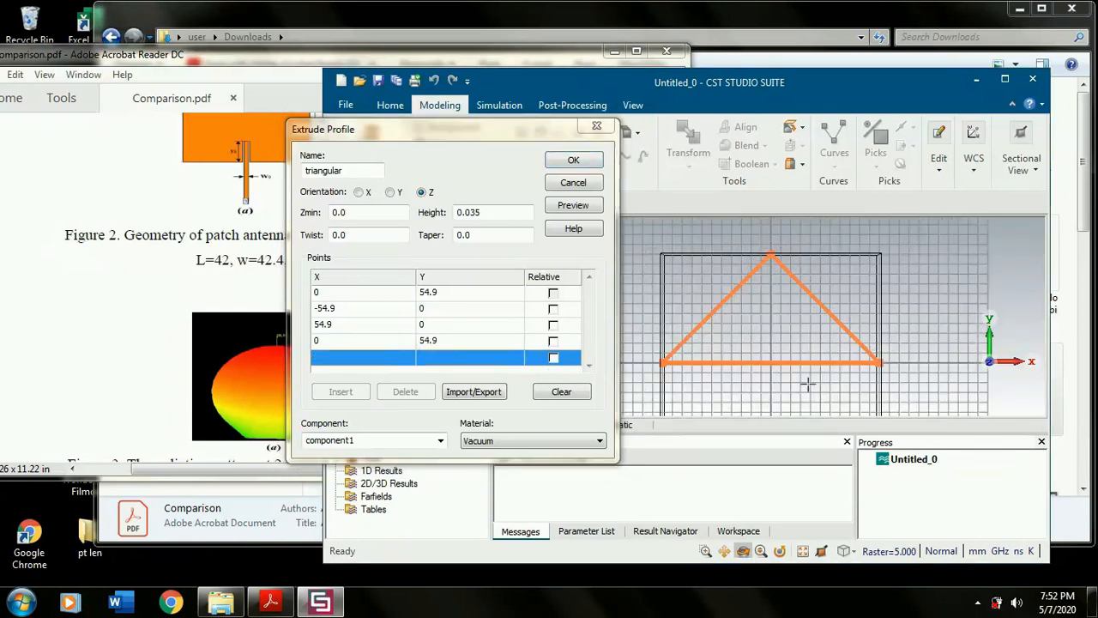
- Load Copper (annealed) from the material library as the triangular profile's material and create the extruded patch
click(554, 438)
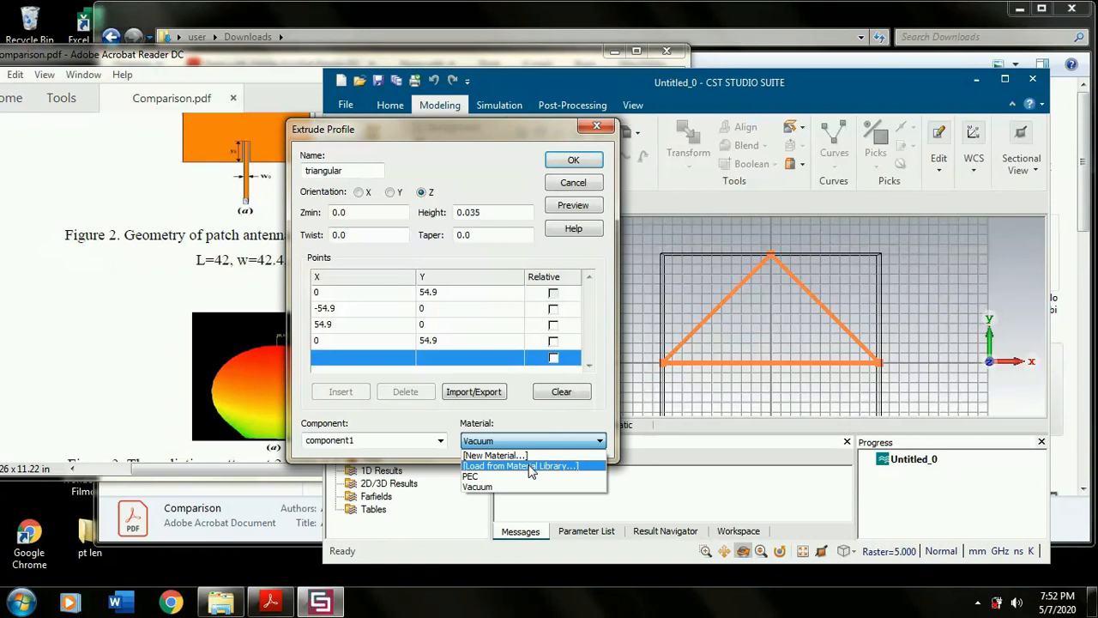
click(532, 467)
click(371, 97)
text(c)
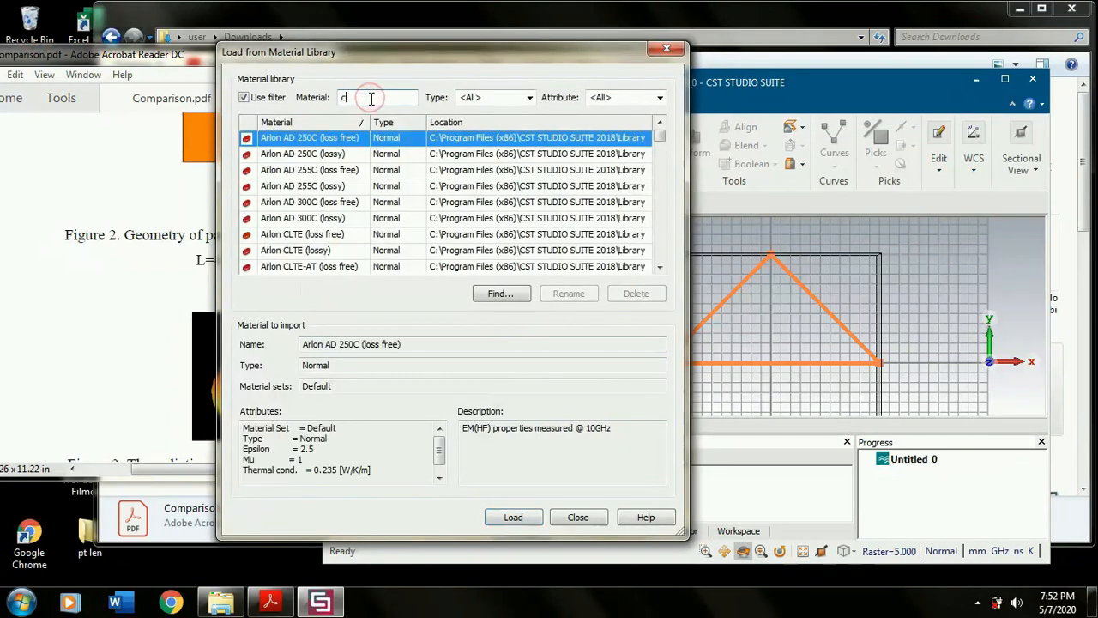
text(opp)
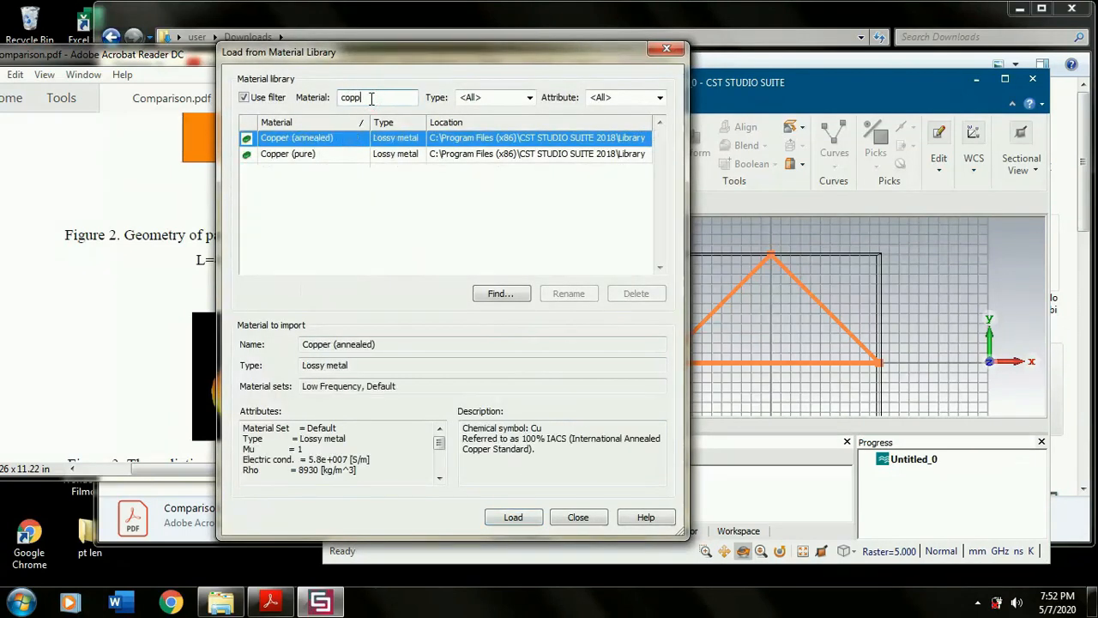
click(519, 515)
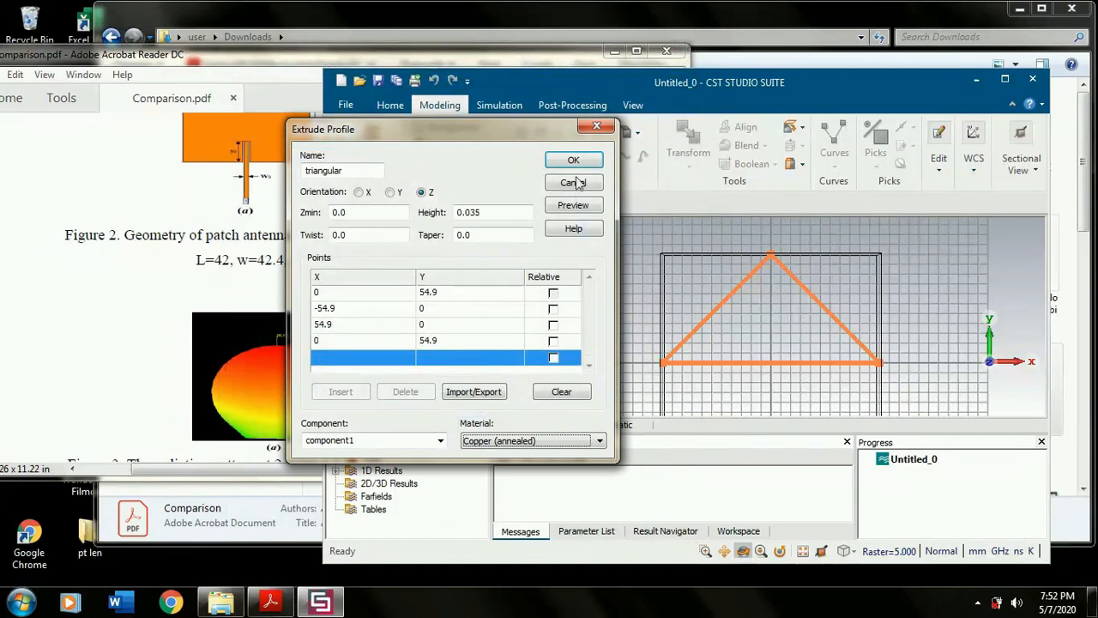
click(574, 162)
- Measure the patch's thickness between the midpoints of its front and back side edges, then clear the picks
drag(892, 335, 850, 334)
scroll(850, 333, up, 5)
drag(961, 296, 721, 334)
key(m)
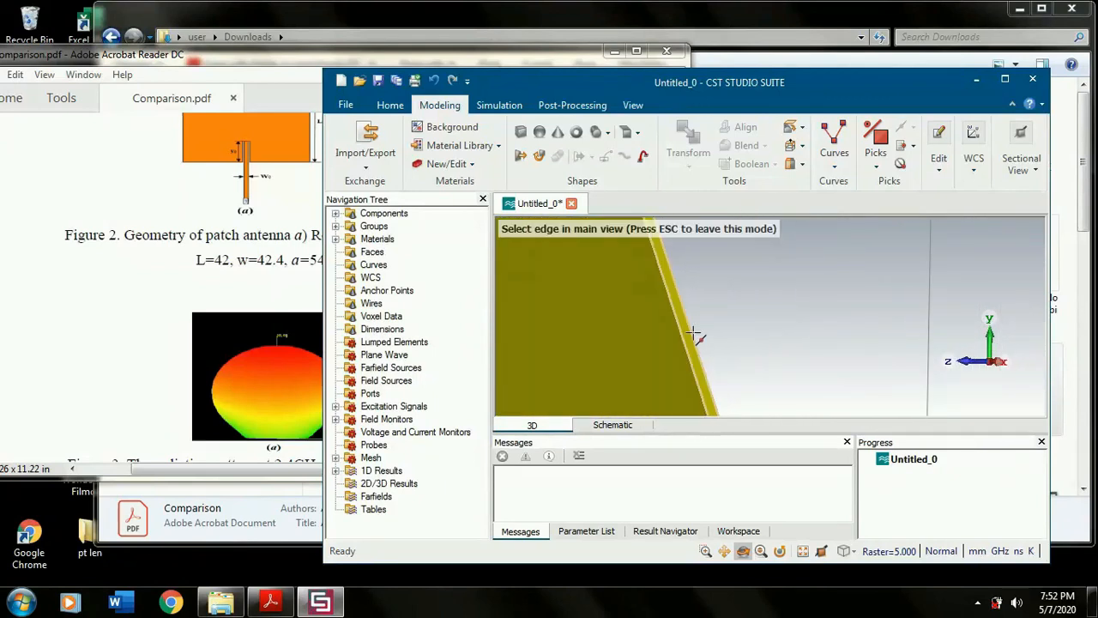
click(679, 327)
click(688, 324)
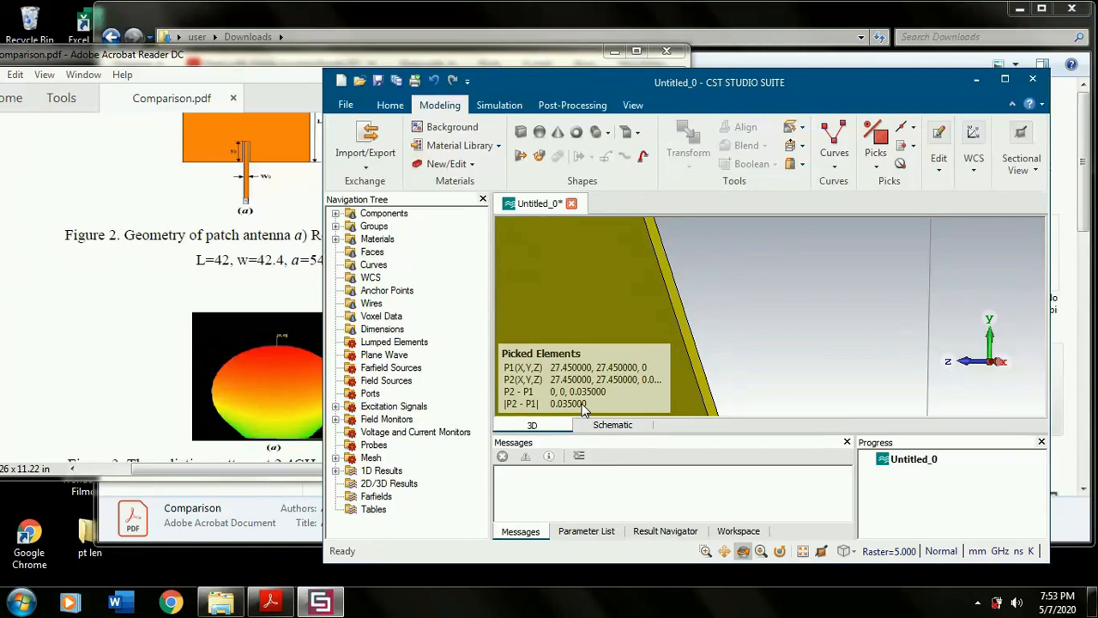
key(5)
click(688, 343)
key(d)
- Hide the working plane grid around the triangular patch
scroll(701, 331, down, 5)
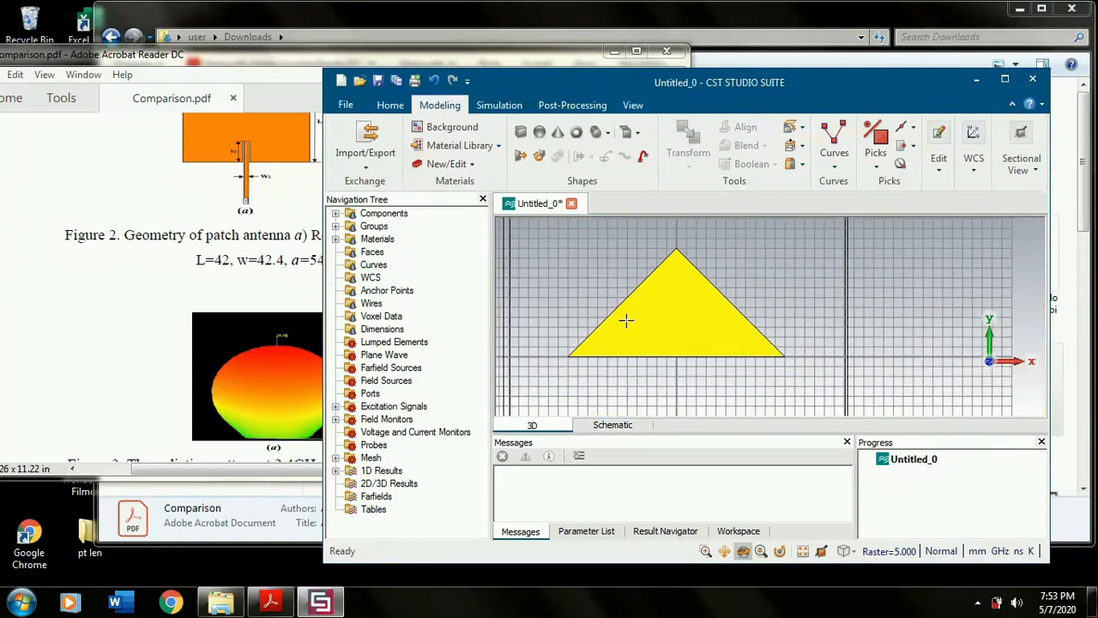
scroll(612, 327, down, 4)
scroll(569, 325, up, 6)
scroll(673, 351, down, 8)
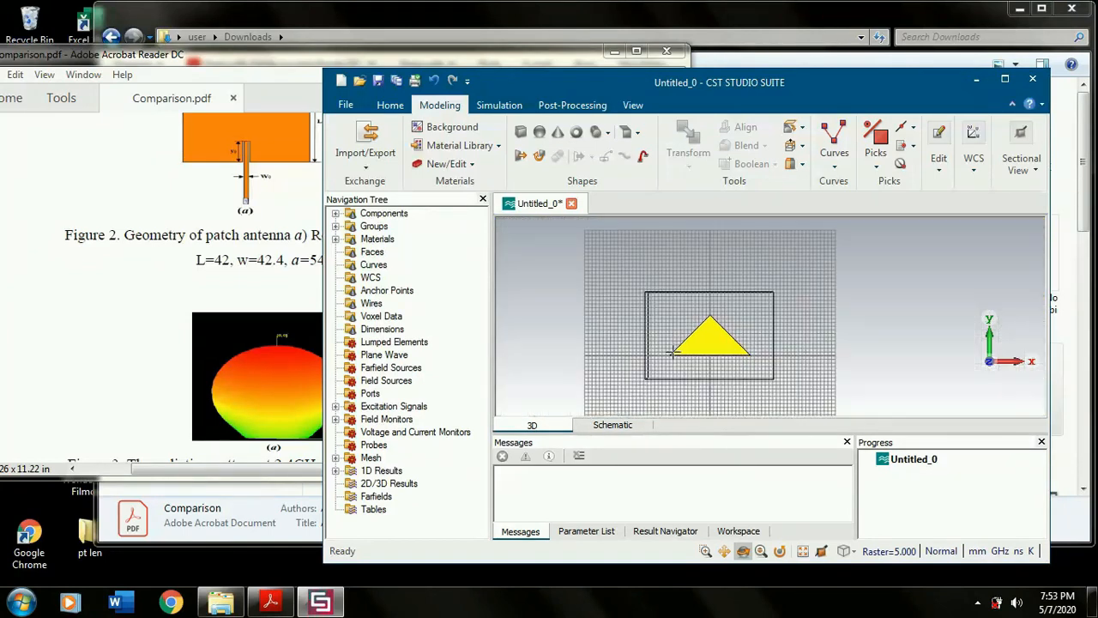
scroll(710, 365, up, 5)
scroll(657, 324, down, 3)
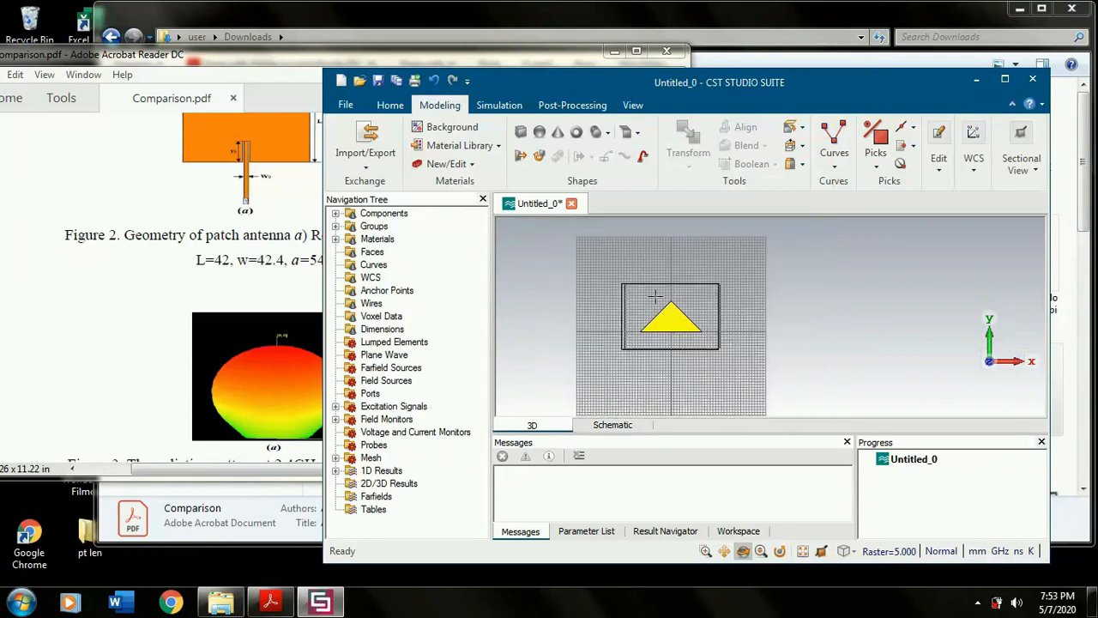
click(633, 104)
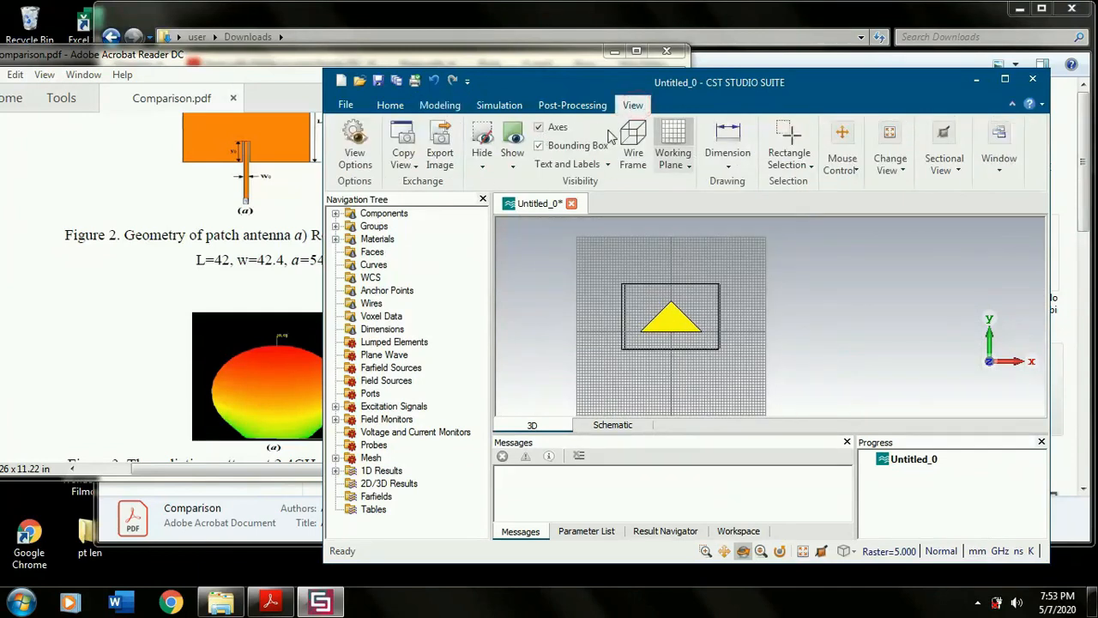
click(672, 139)
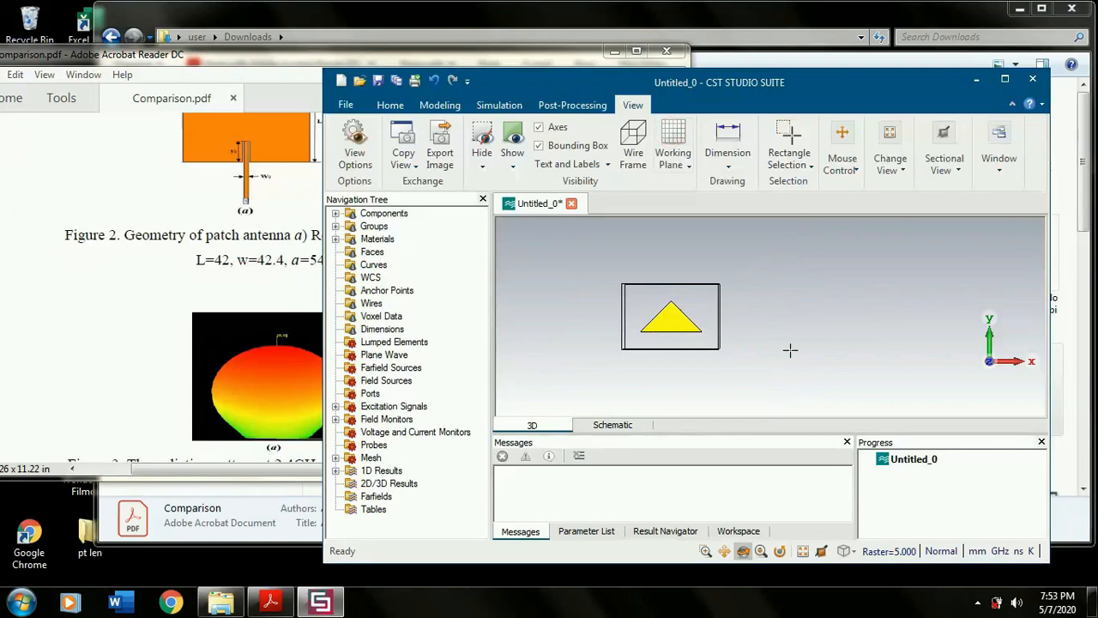
- Pick the midpoint of the triangle's base edge and align the local WCS with that point
scroll(671, 336, up, 3)
scroll(664, 326, down, 1)
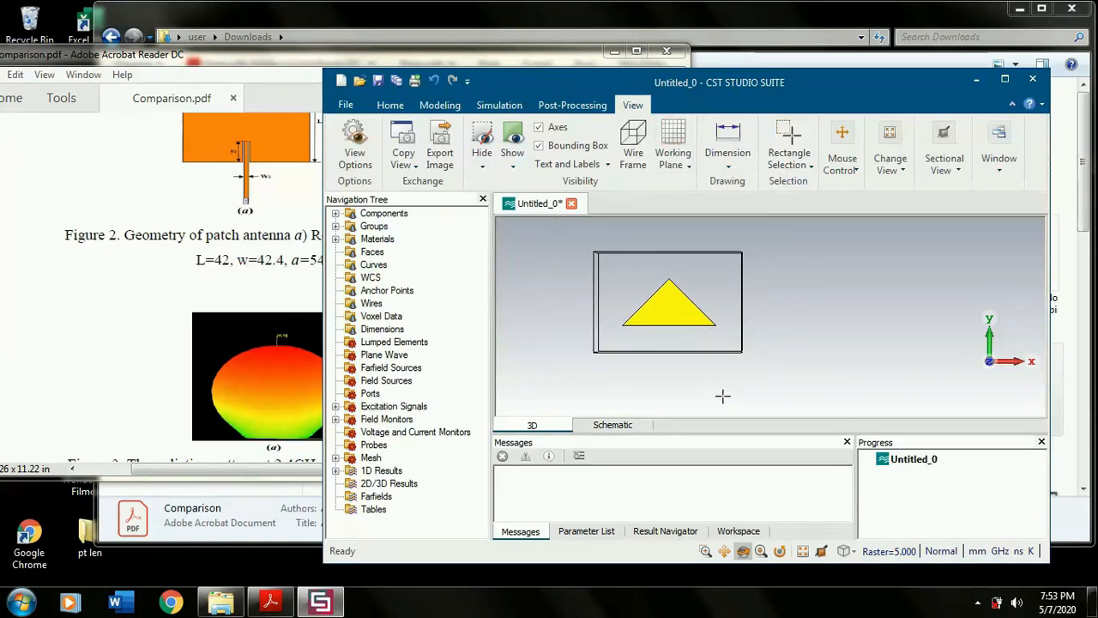
scroll(714, 311, up, 2)
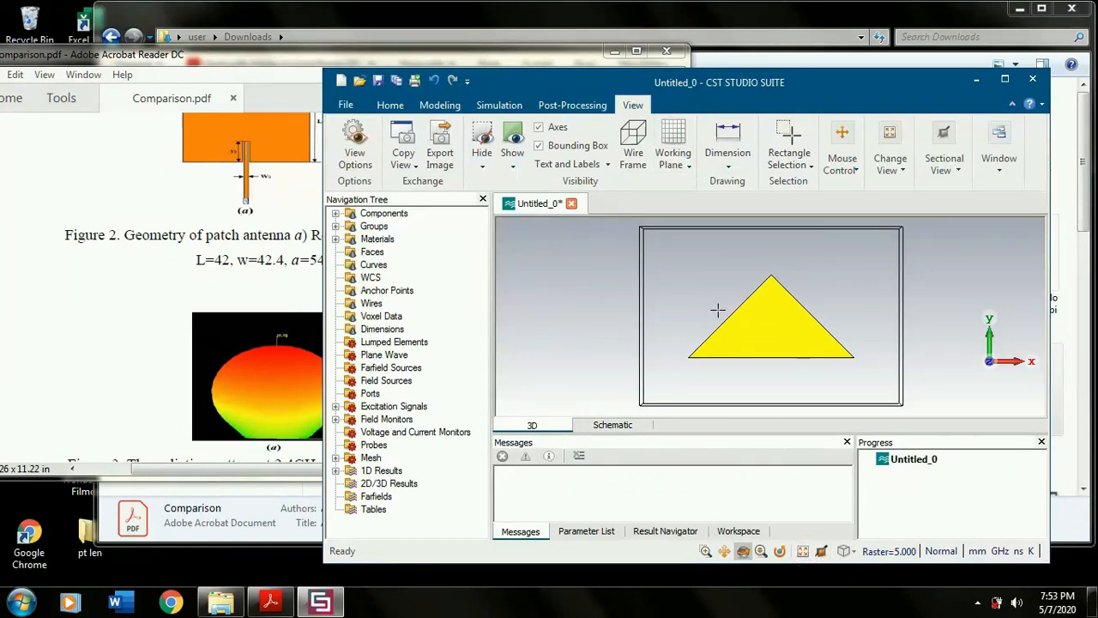
drag(766, 82, 778, 54)
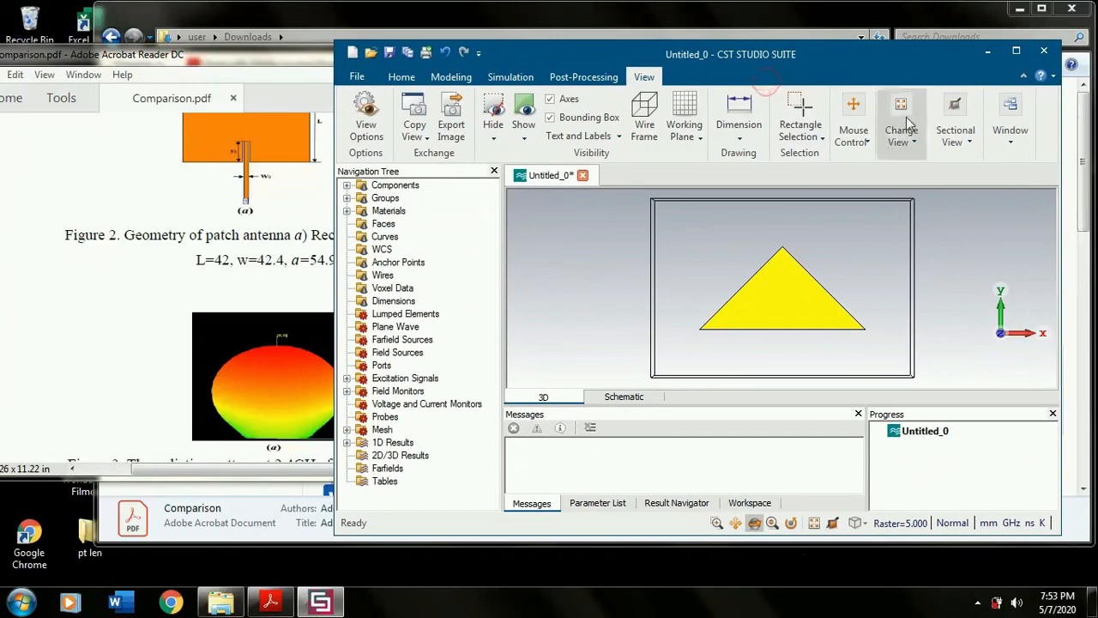
scroll(843, 352, up, 2)
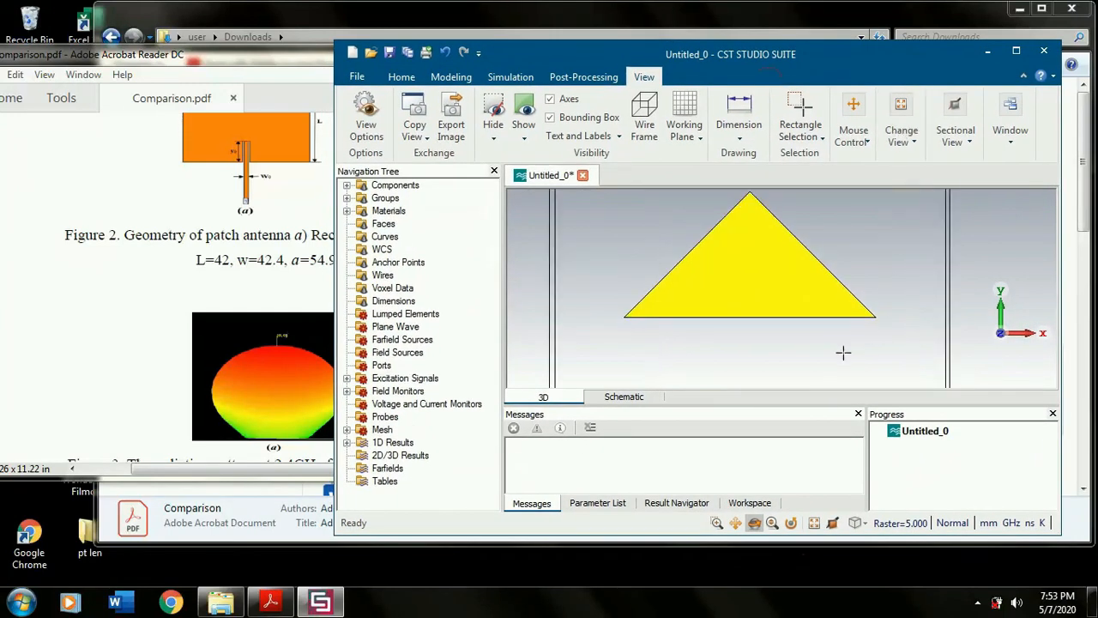
scroll(843, 352, down, 2)
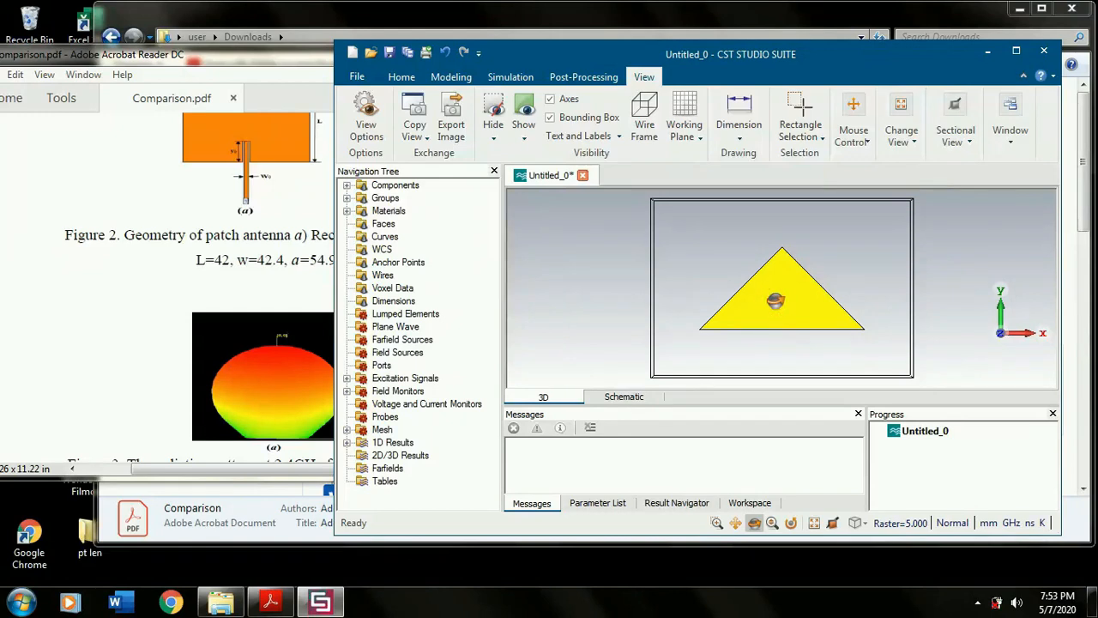
click(439, 77)
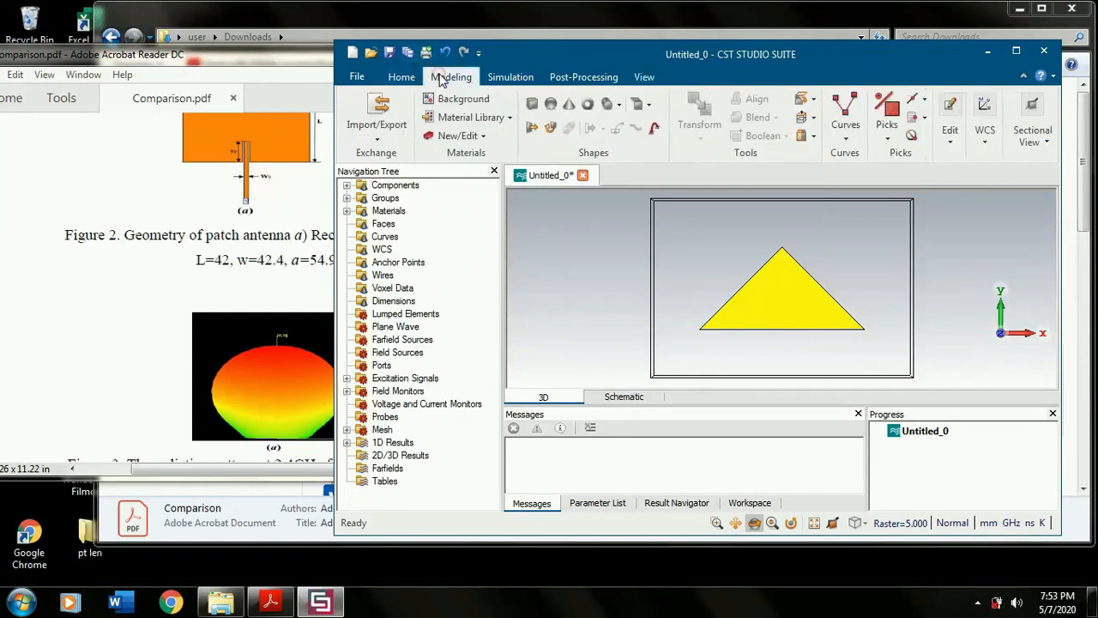
click(924, 101)
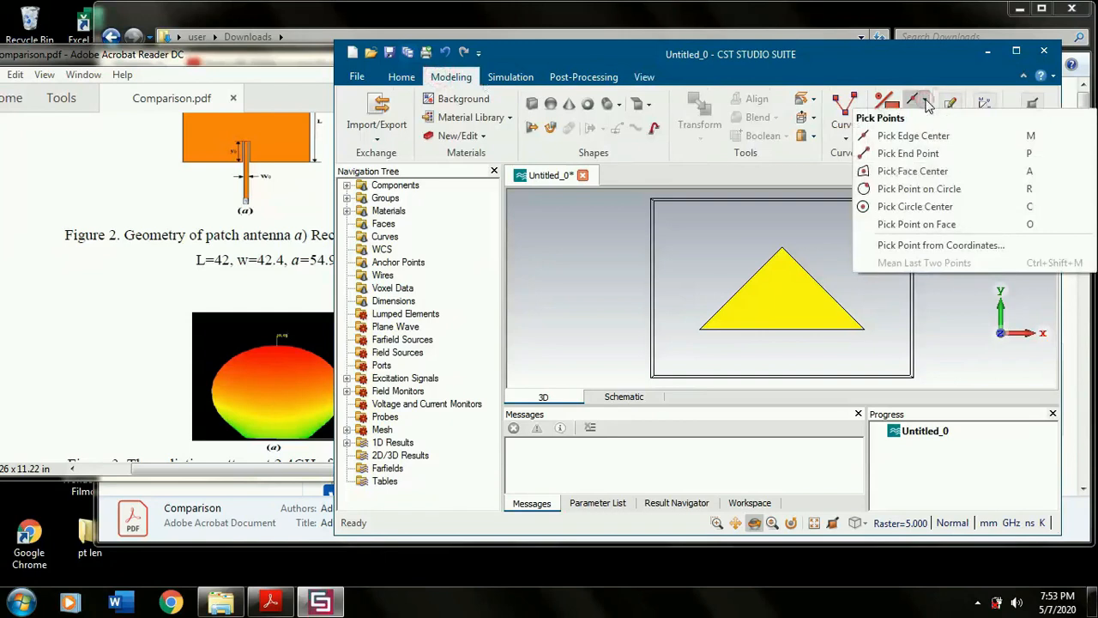
click(912, 135)
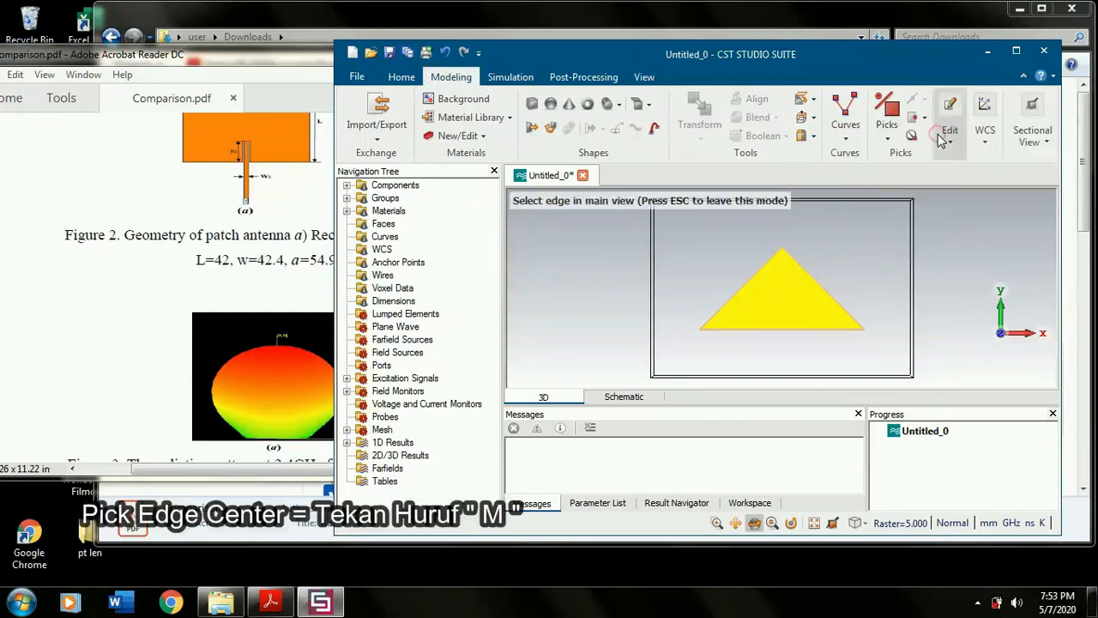
click(781, 330)
click(985, 144)
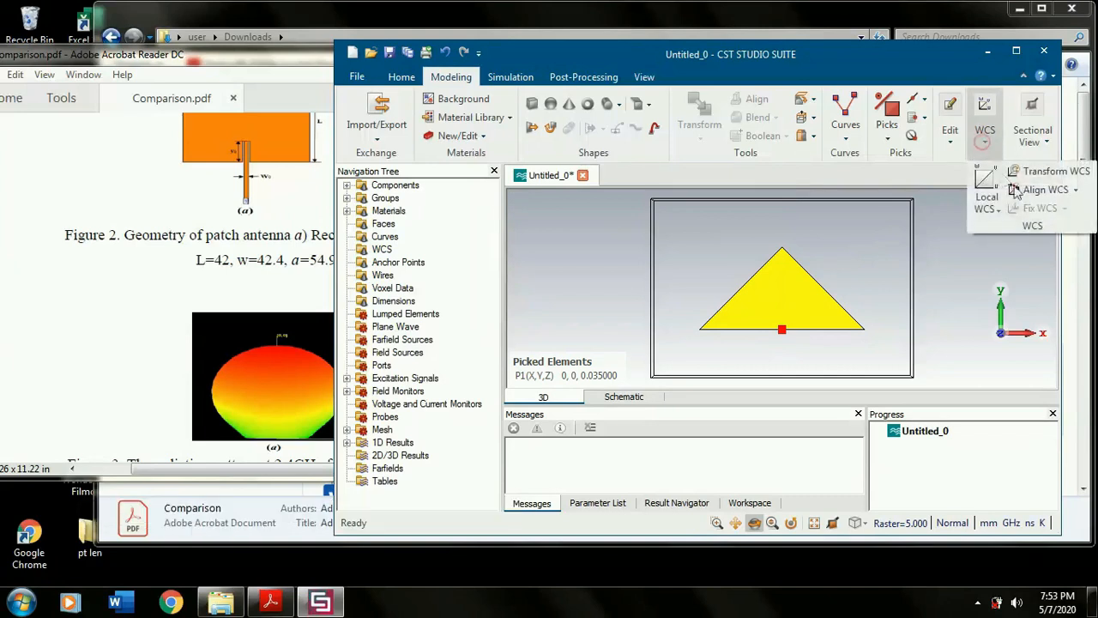
click(1042, 196)
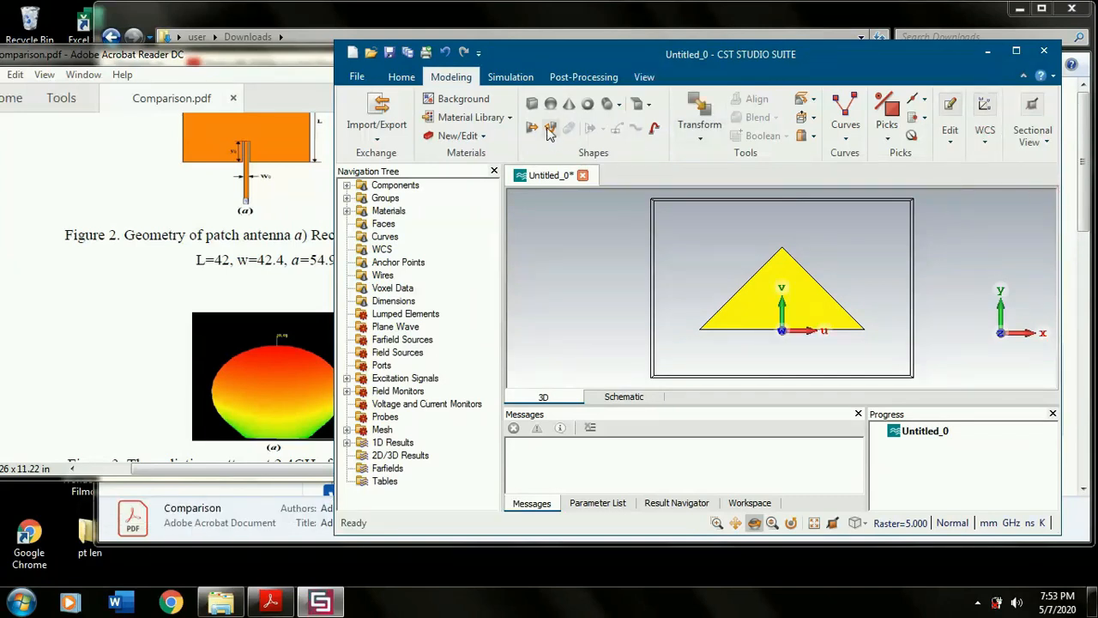
- Start a brick defined by numeric values and name it feeder
click(532, 105)
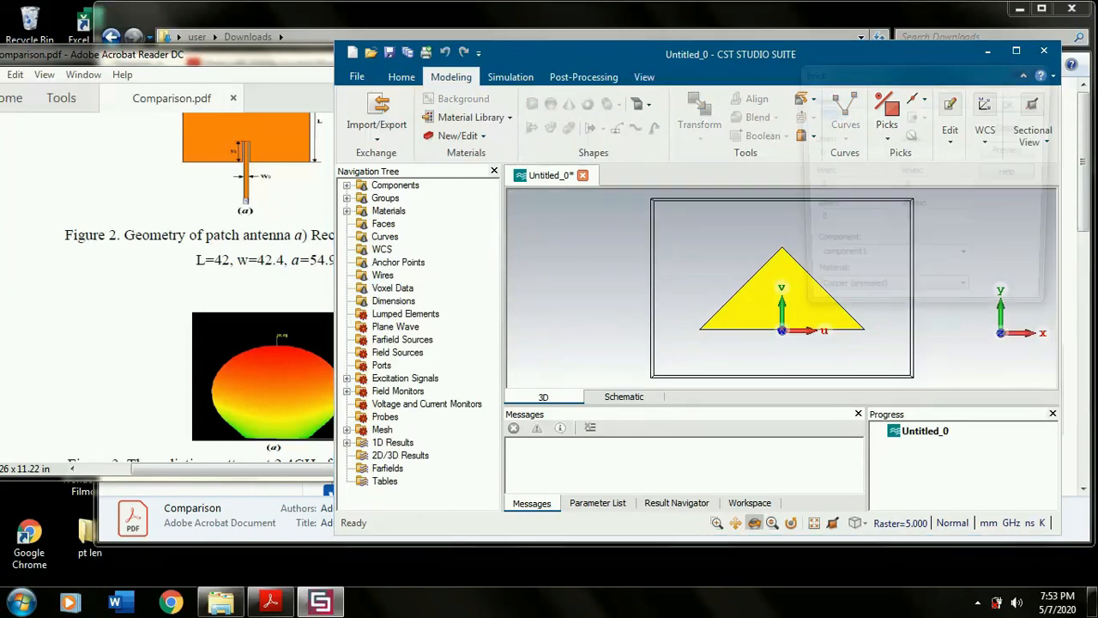
key(Escape)
text(feed)
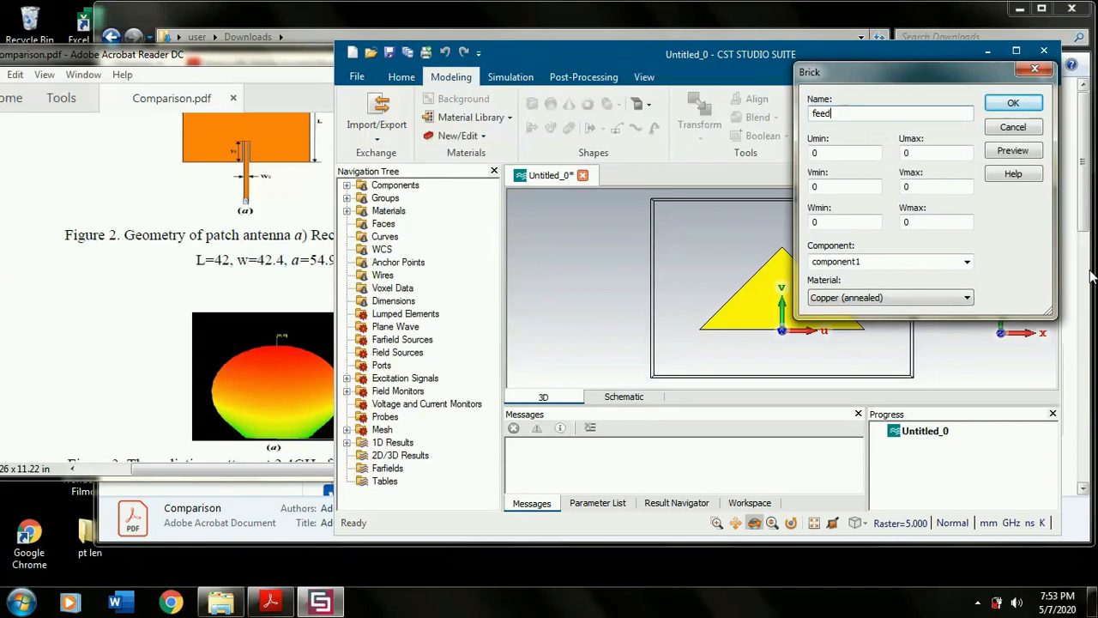
text(er)
key(Tab)
- Set the feeder brick's Umin to -w0/2 and Umax to w0/2
text(-e)
key(BackSpace)
text(w)
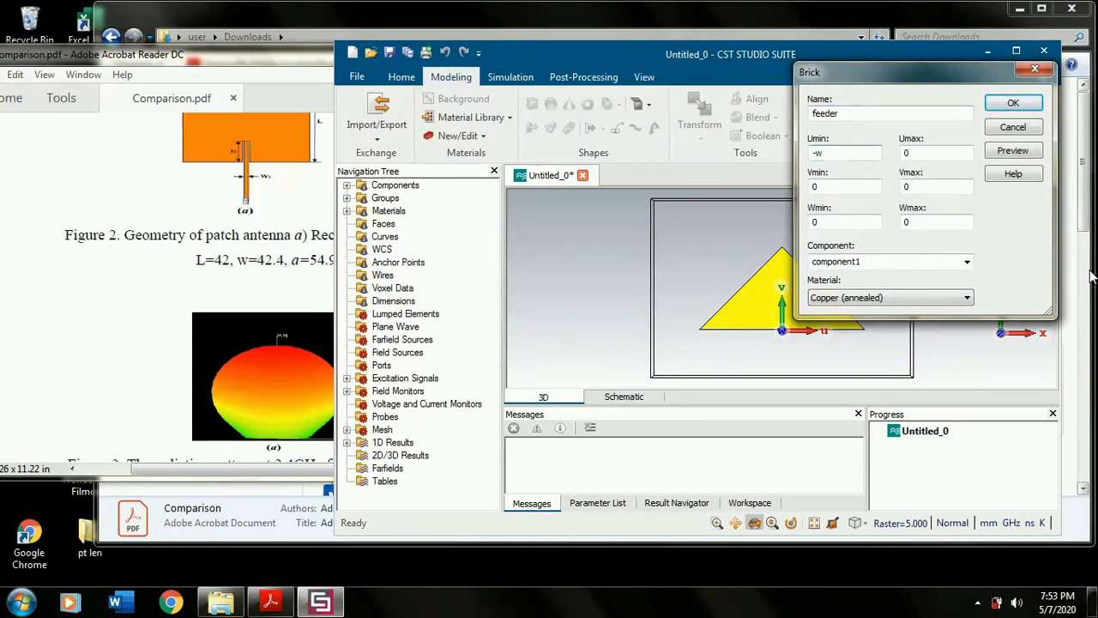
drag(643, 57, 850, 61)
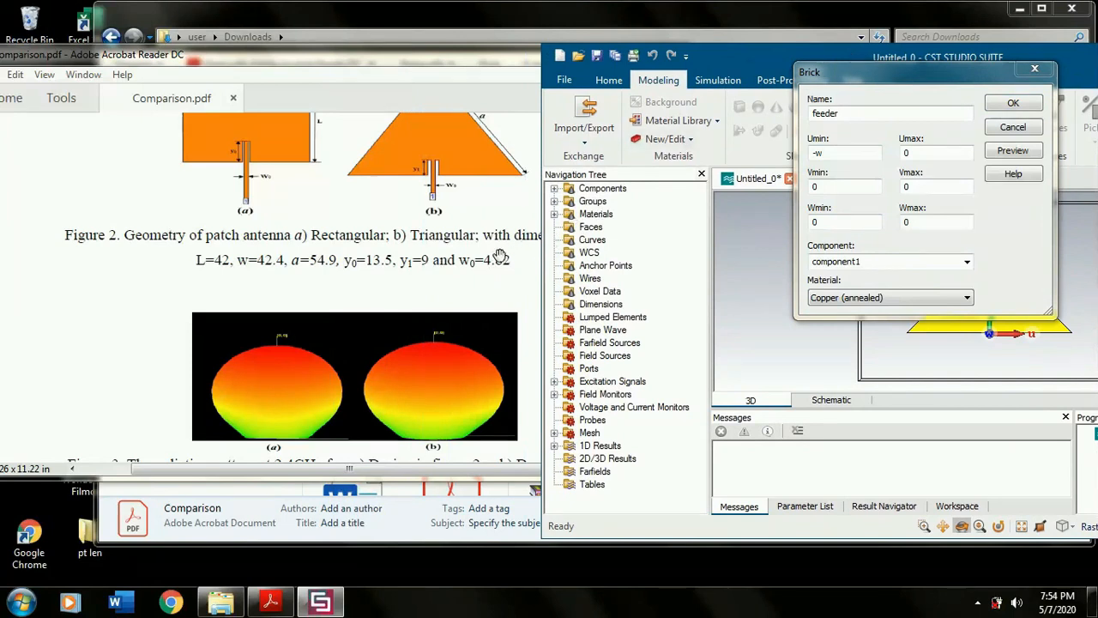
click(845, 152)
text(0/2)
key(shift+Left)
key(shift+Left)
key(shift+Left)
key(shift+Left)
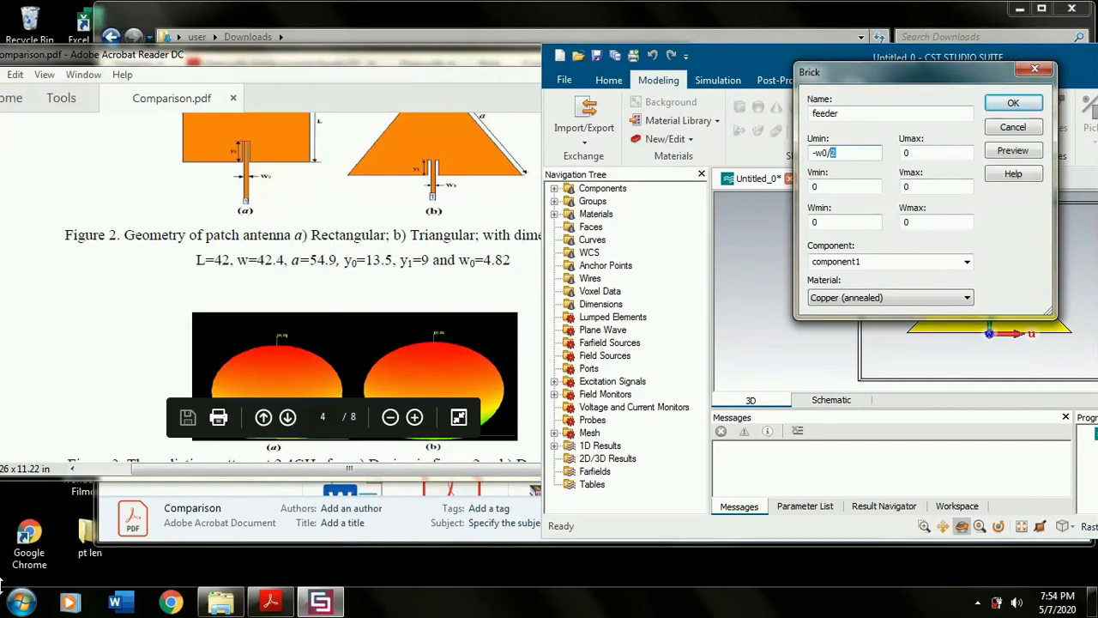
key(ctrl+c)
key(Tab)
key(ctrl+v)
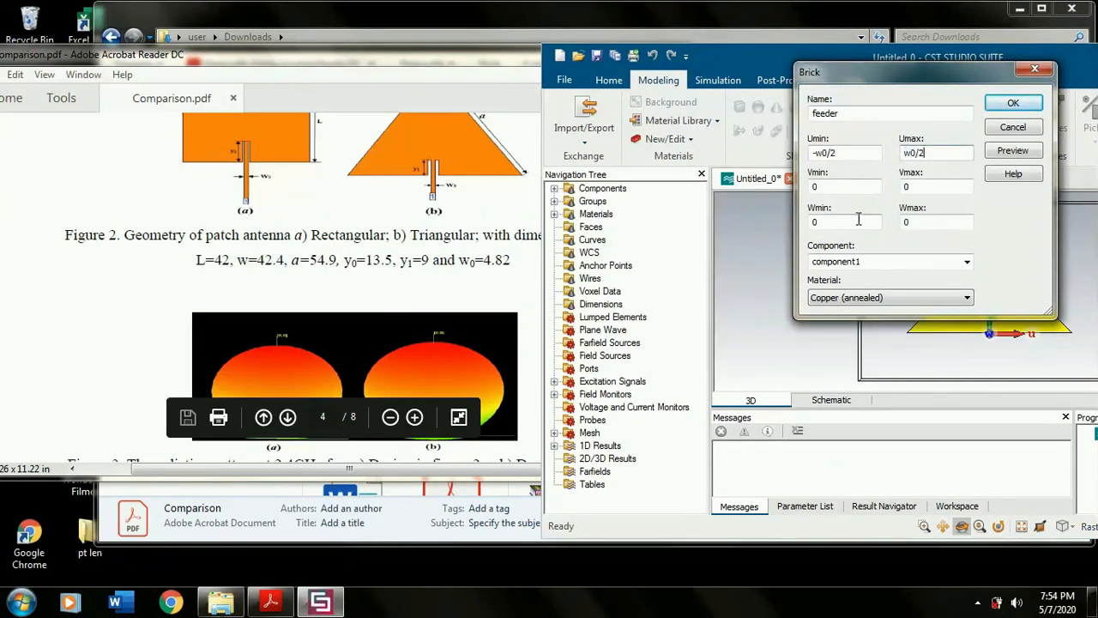
- Set the feeder brick's Vmax to lf and Wmax to 0.035
click(845, 186)
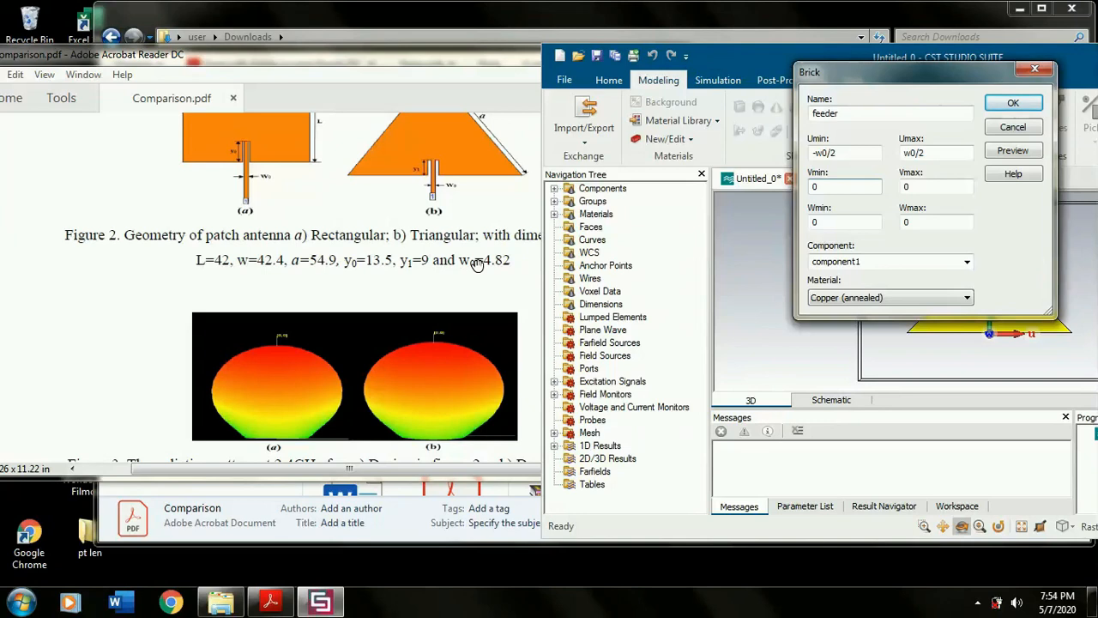
double_click(944, 187)
key(BackSpace)
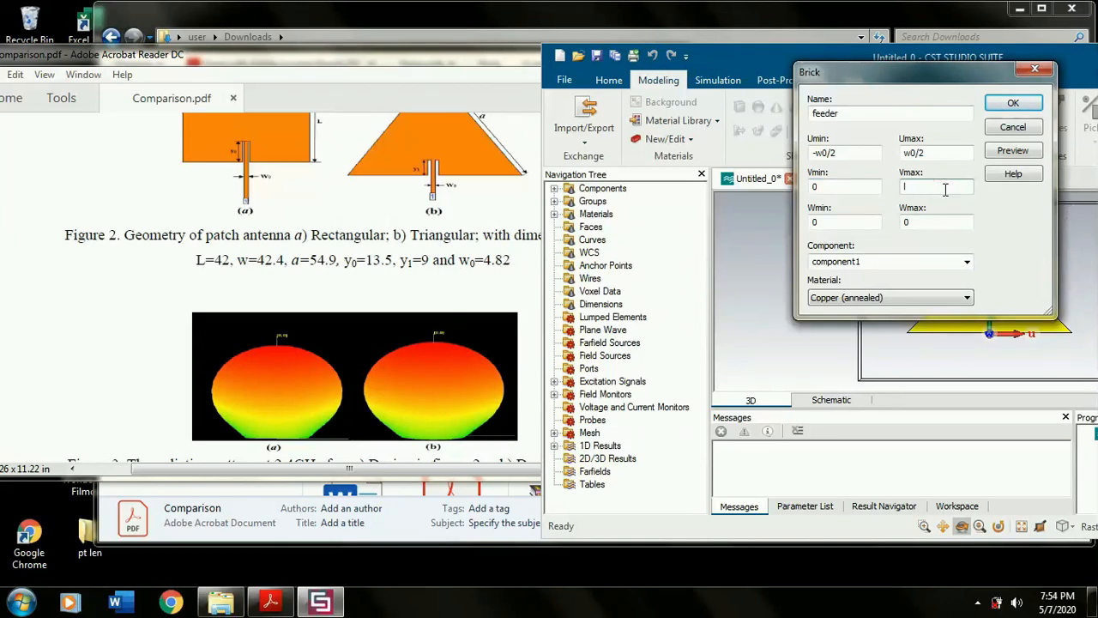
text(lf)
double_click(943, 223)
key(BackSpace)
text(0.035)
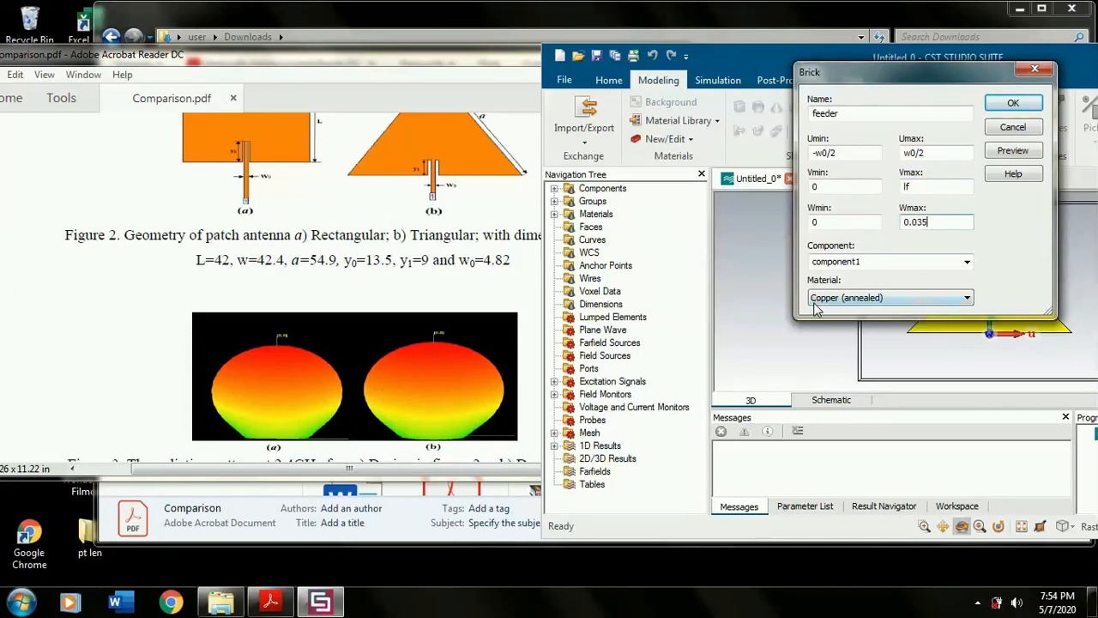
- Preview the feeder and define its missing parameters, w0 as the reference paper's 4.82 and lf as 22.8
click(1031, 151)
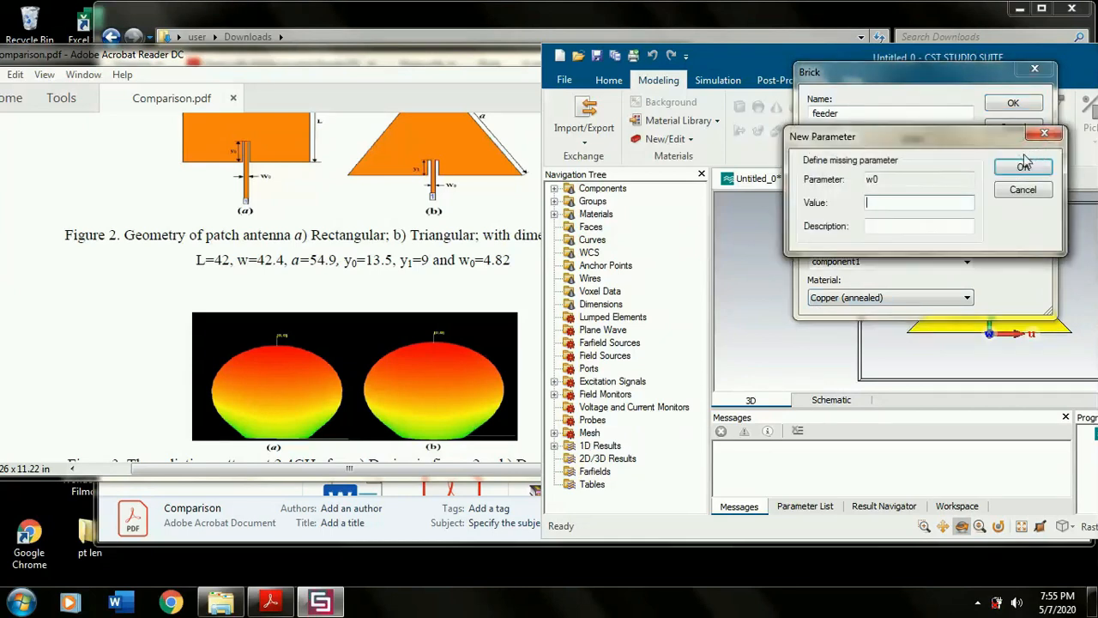
text(4.8)
key(Return)
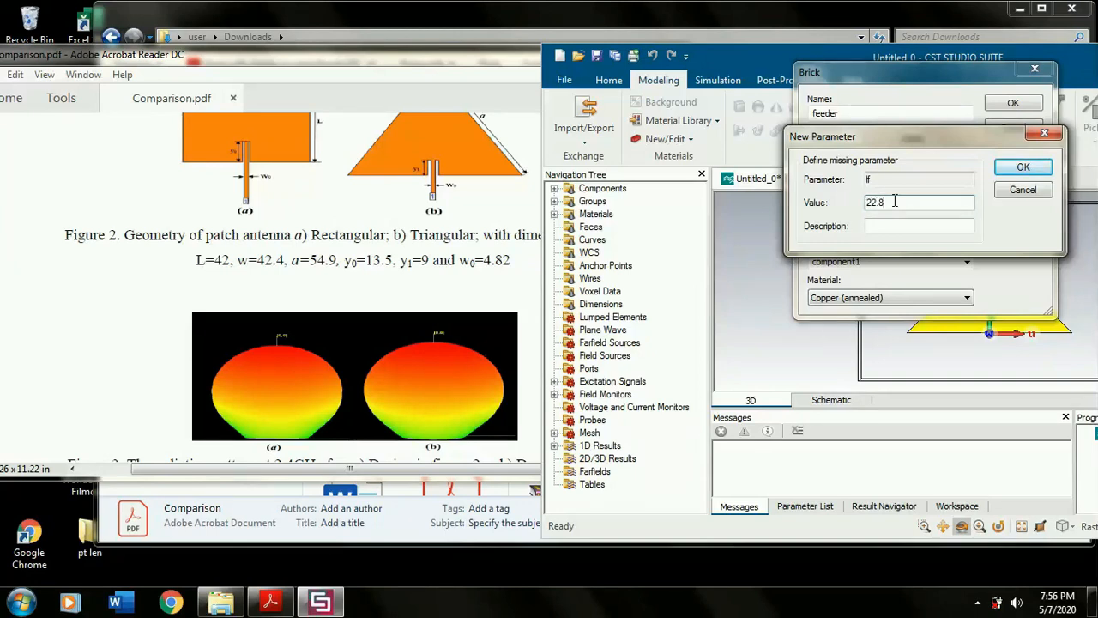
click(1024, 167)
- Change the feeder's Vmax to -lf and preview how the brick meets the triangle's base
drag(941, 79, 778, 94)
click(739, 202)
text(-)
click(848, 165)
scroll(1009, 333, up, 3)
scroll(1008, 333, down, 3)
scroll(969, 314, up, 4)
drag(968, 314, 958, 294)
scroll(967, 300, down, 3)
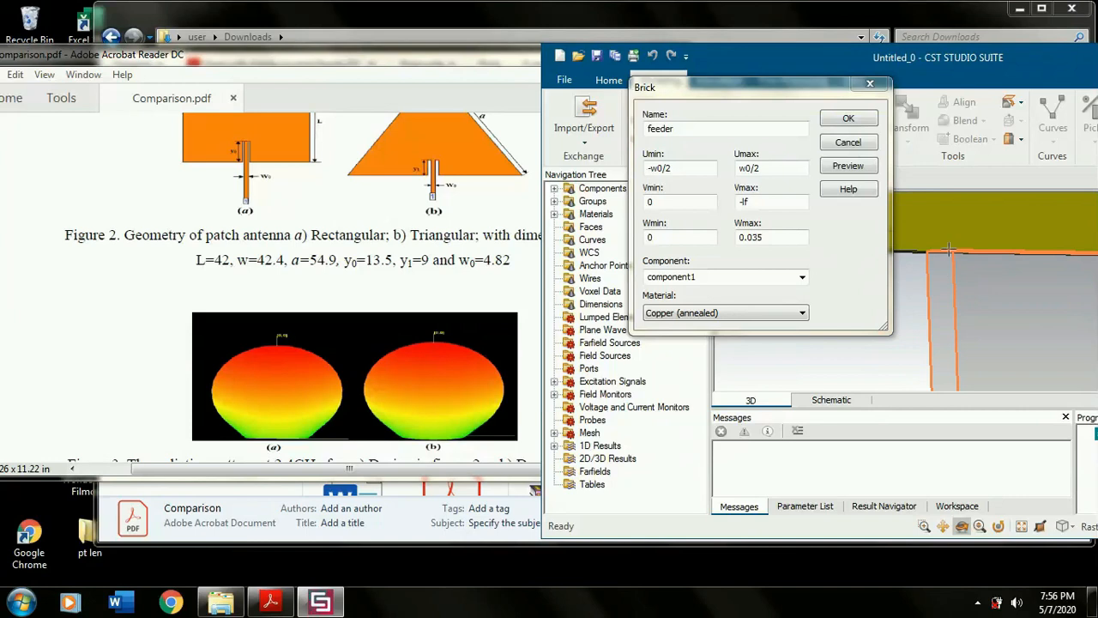
- Change the feeder's Wmax to -0.035 and preview its alignment with the patch thickness
click(740, 238)
text(-)
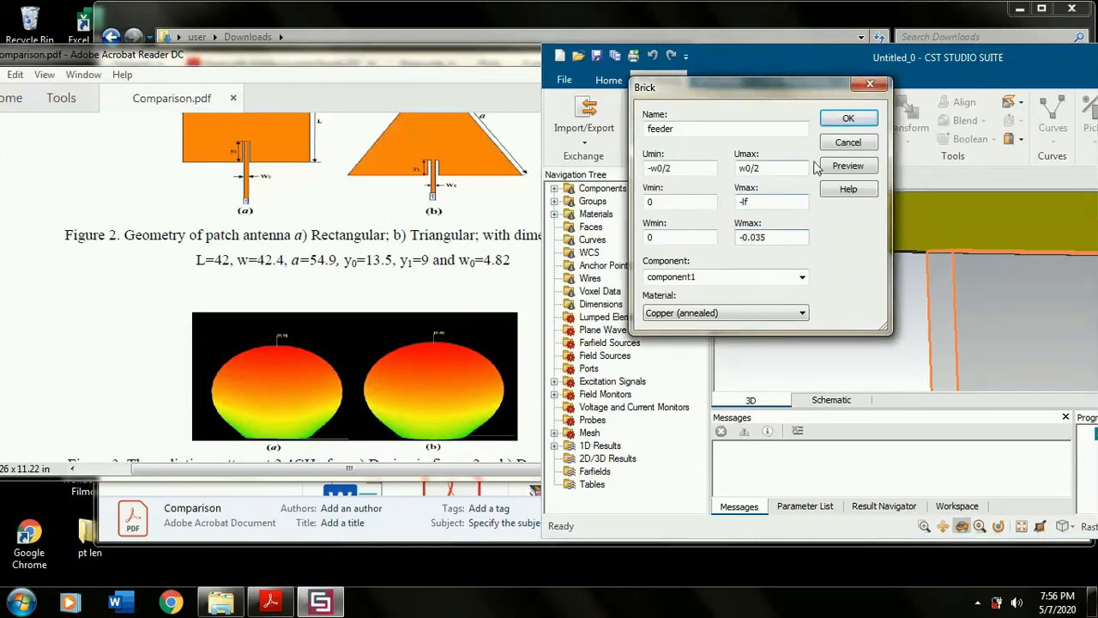
click(846, 166)
drag(976, 307, 935, 217)
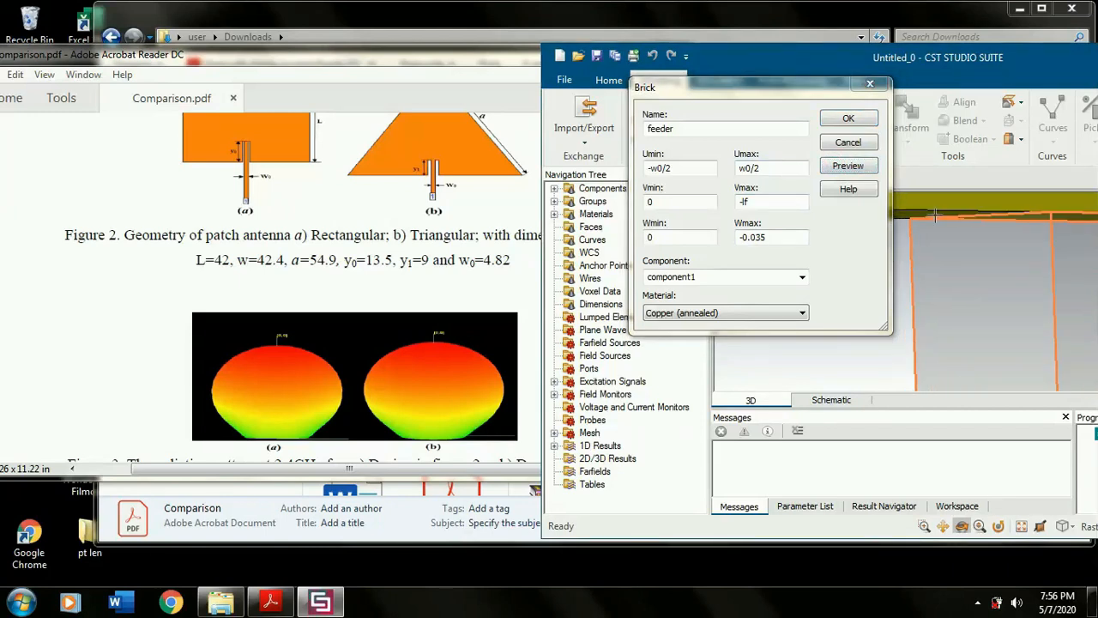
- Create the feeder brick and turn off the local coordinate system
click(847, 119)
key(5)
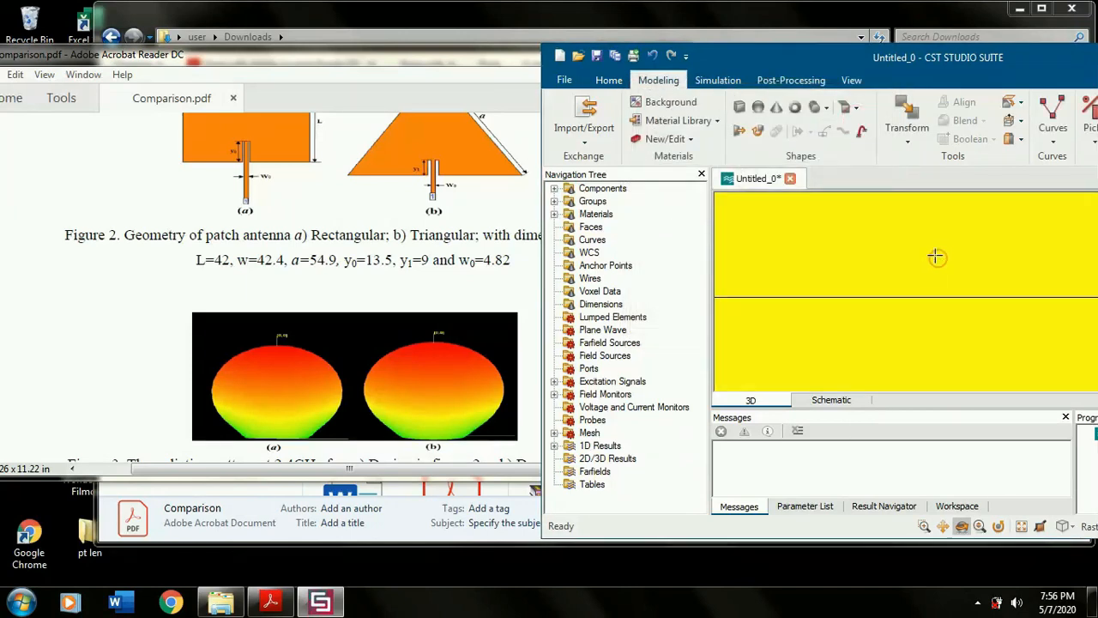
scroll(936, 256, down, 10)
drag(1017, 61, 794, 77)
click(964, 154)
click(969, 195)
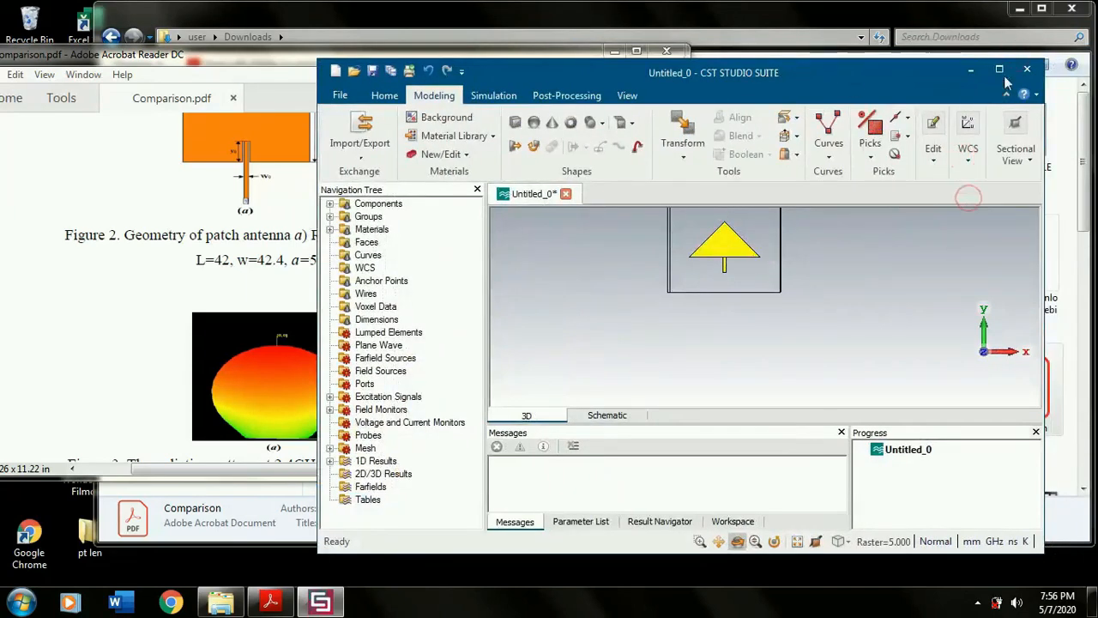
- Maximize the modelling window and show the parameter list
click(999, 71)
click(860, 573)
drag(664, 358, 634, 355)
scroll(635, 352, up, 4)
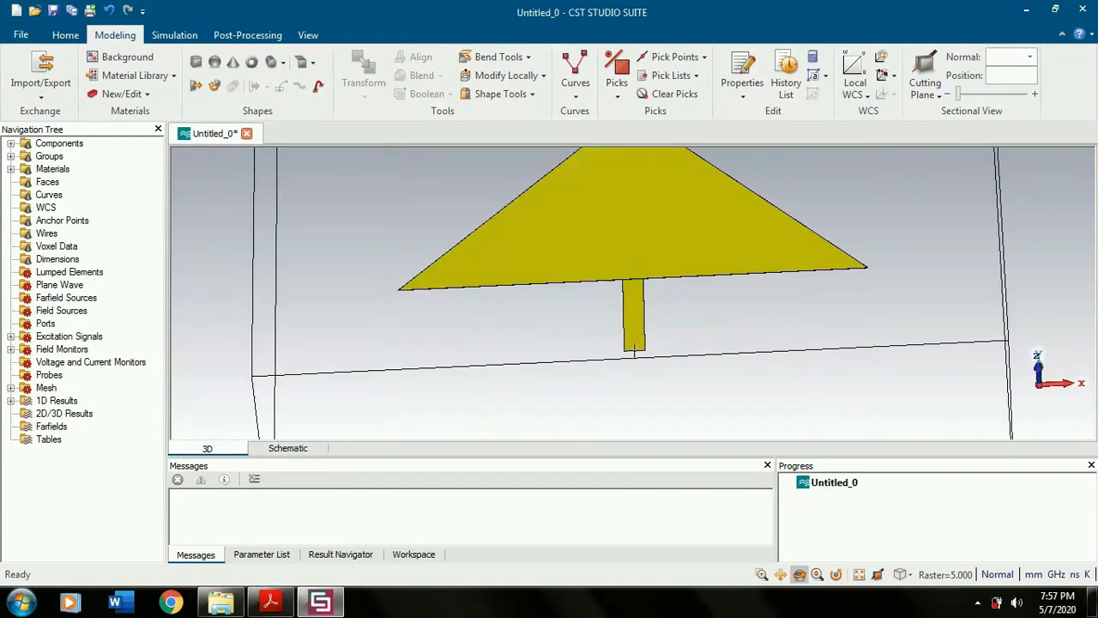
click(262, 554)
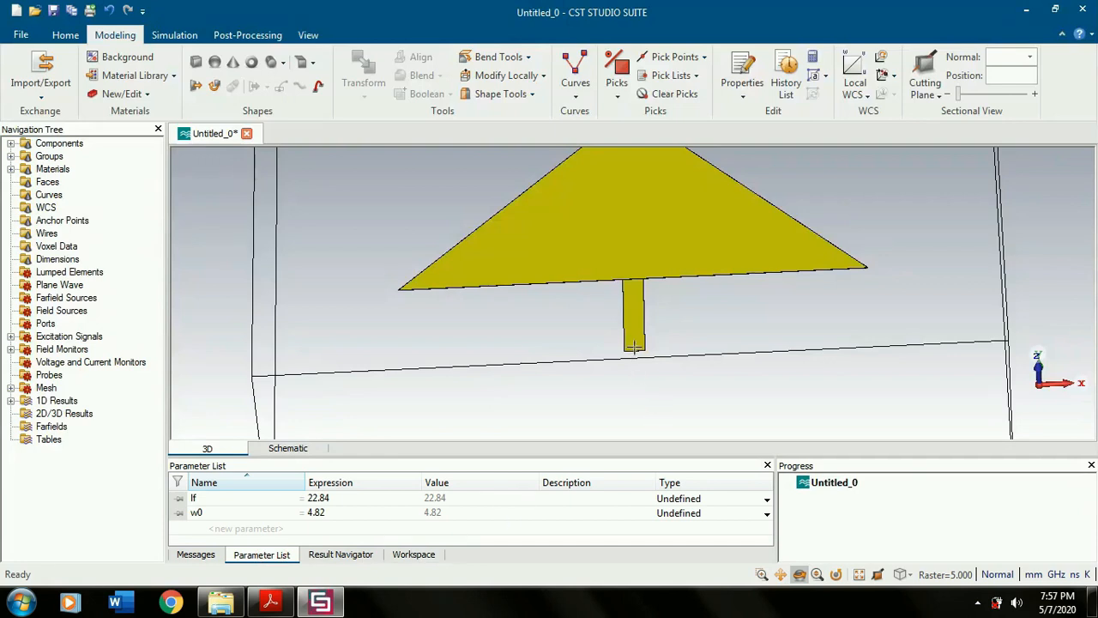
- Define the substrate parameters ws and Ls as 6*1.6+a, and a as the reference paper's 54.9
click(270, 601)
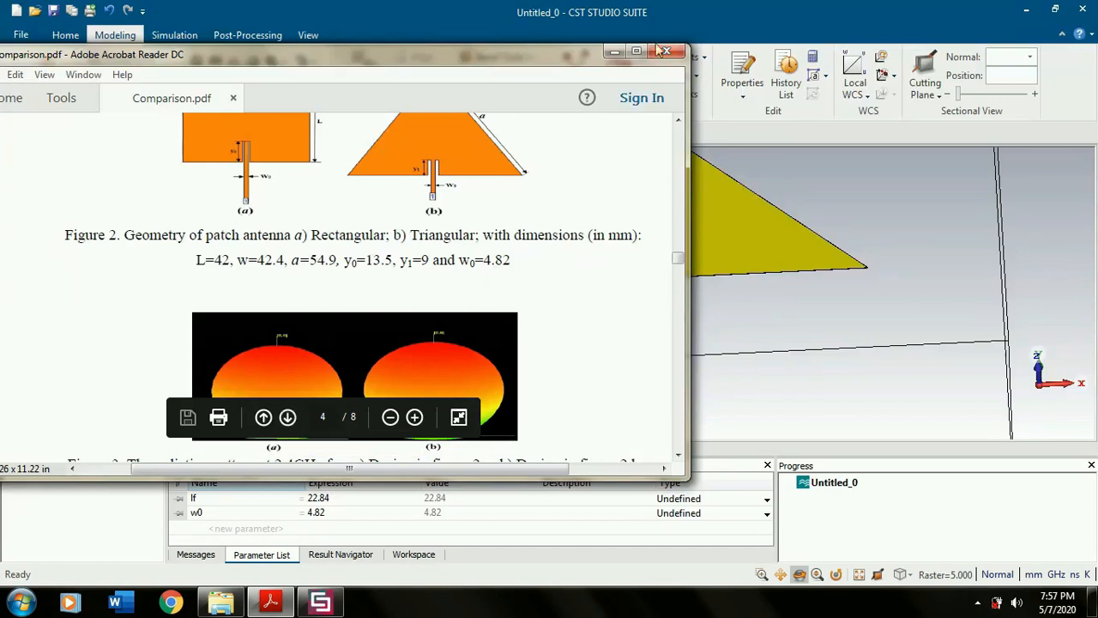
click(614, 52)
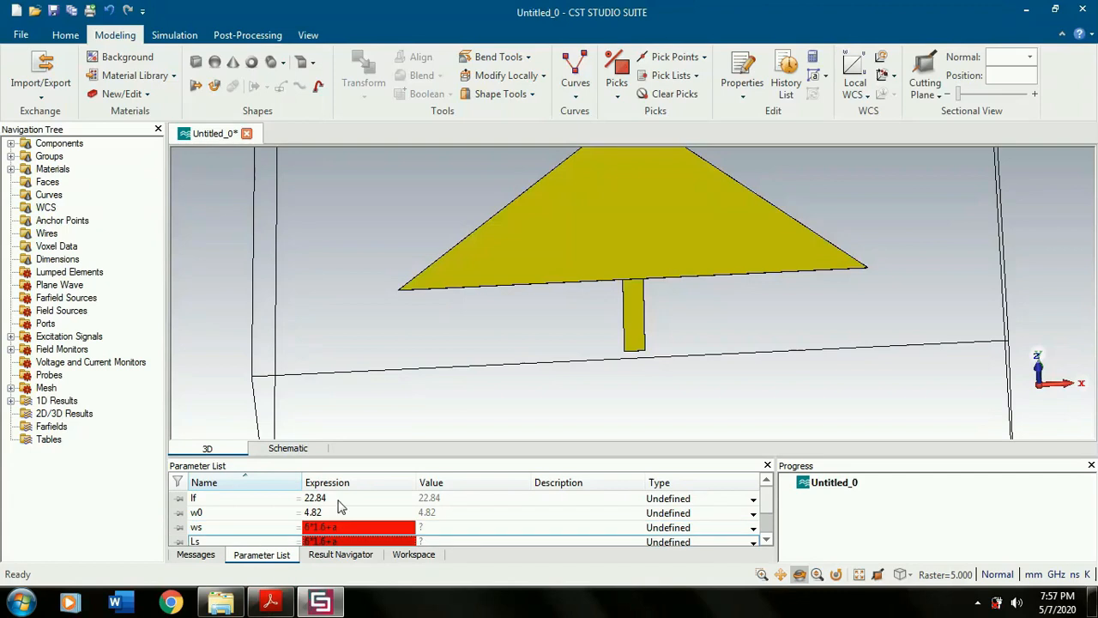
scroll(386, 519, down, 1)
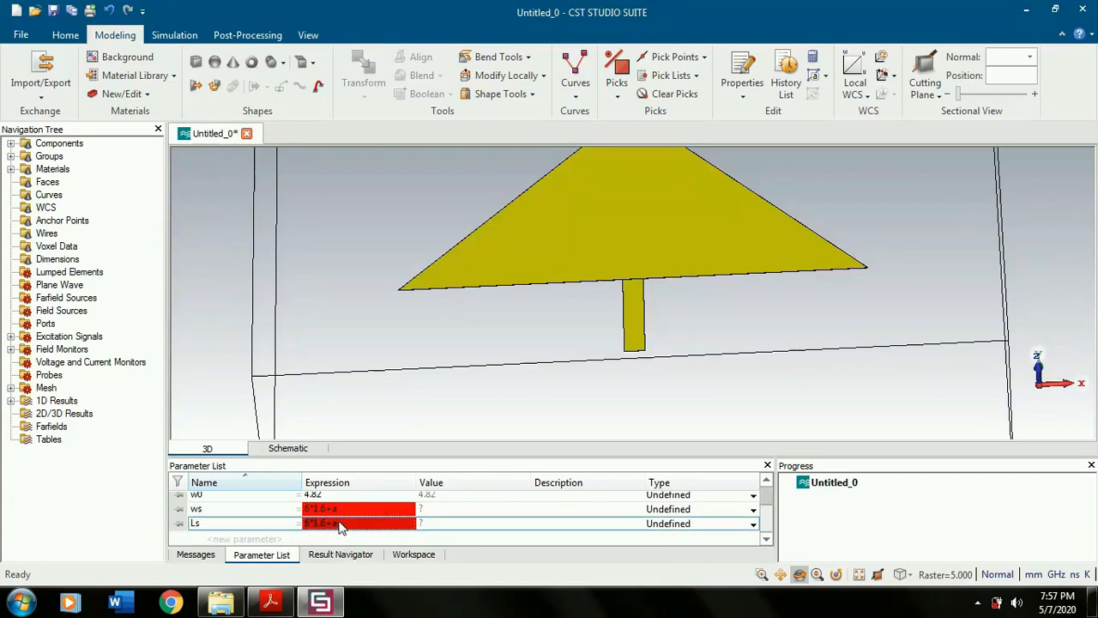
click(262, 539)
text(a)
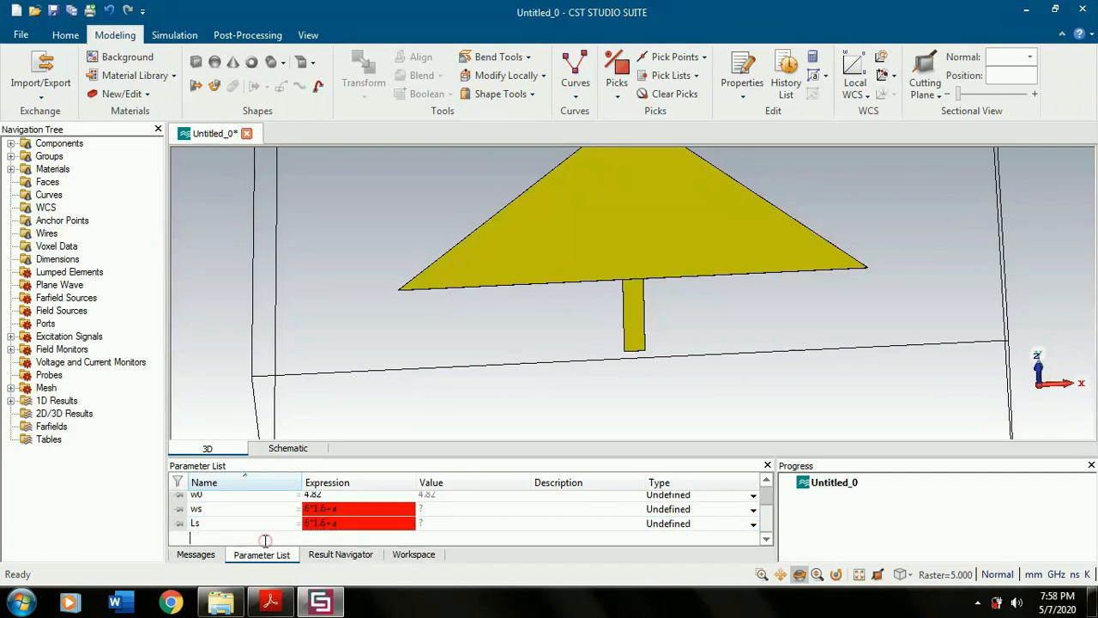
key(Return)
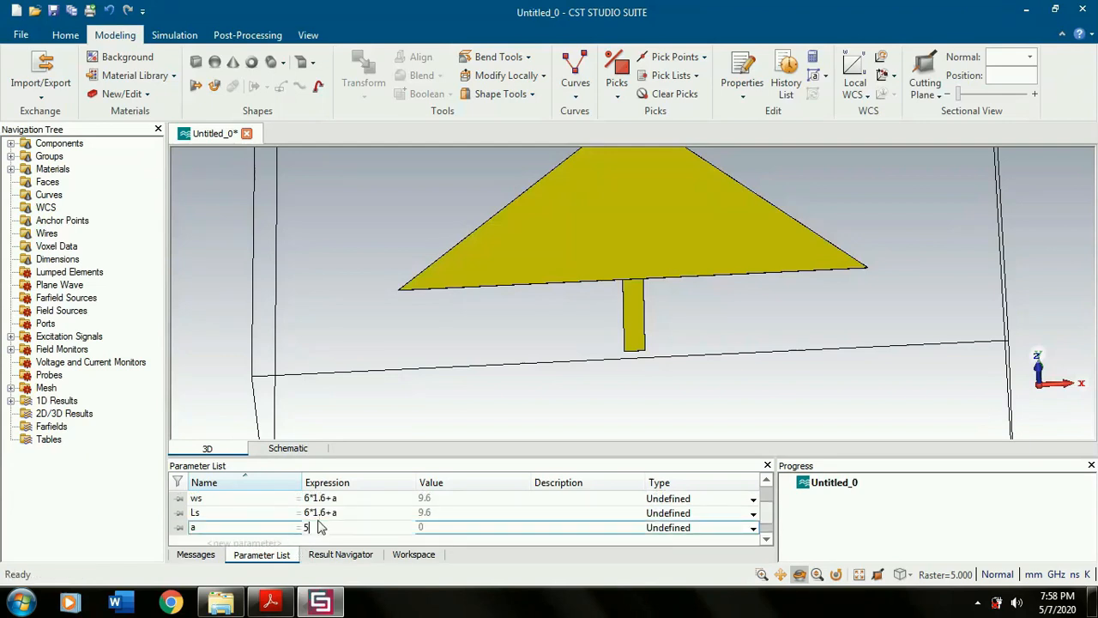
text(54.9)
key(Return)
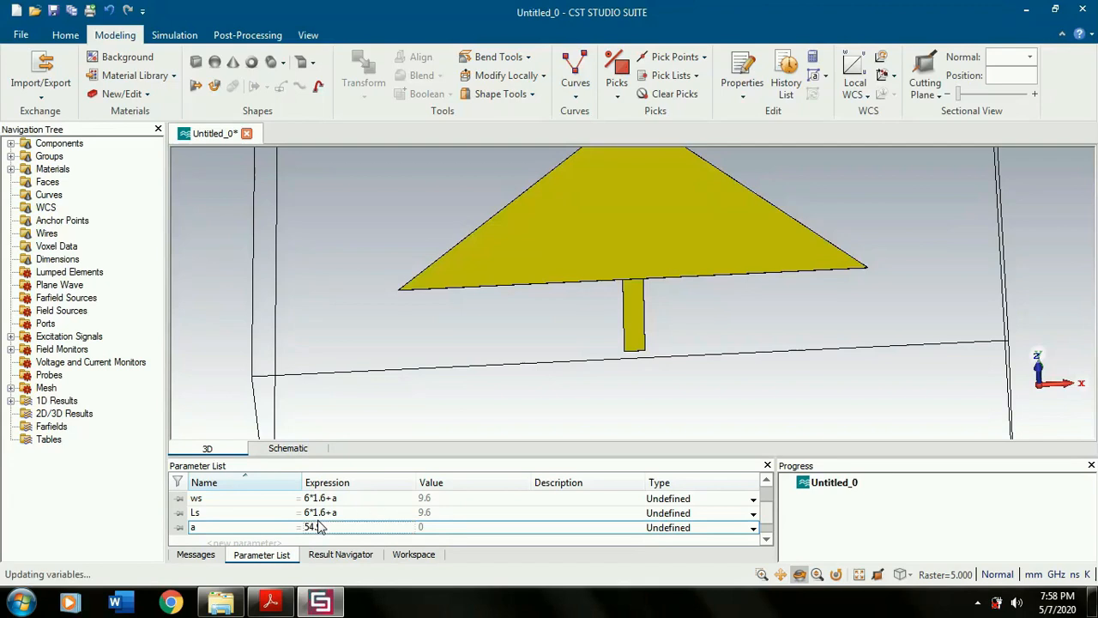
- Examine the feeder's free end up close, including its thin end face and the edges bounding it
mouse_move(647, 353)
mouse_down()
mouse_move(652, 338)
mouse_move(636, 339)
mouse_up()
scroll(631, 294, up, 2)
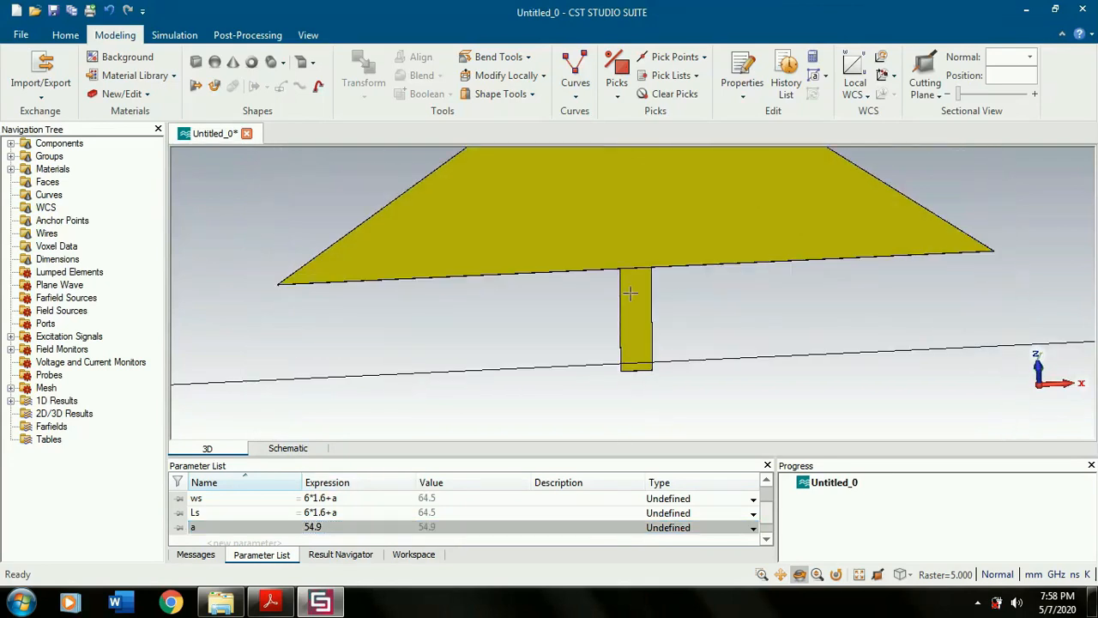
drag(647, 387, 647, 314)
scroll(647, 377, up, 4)
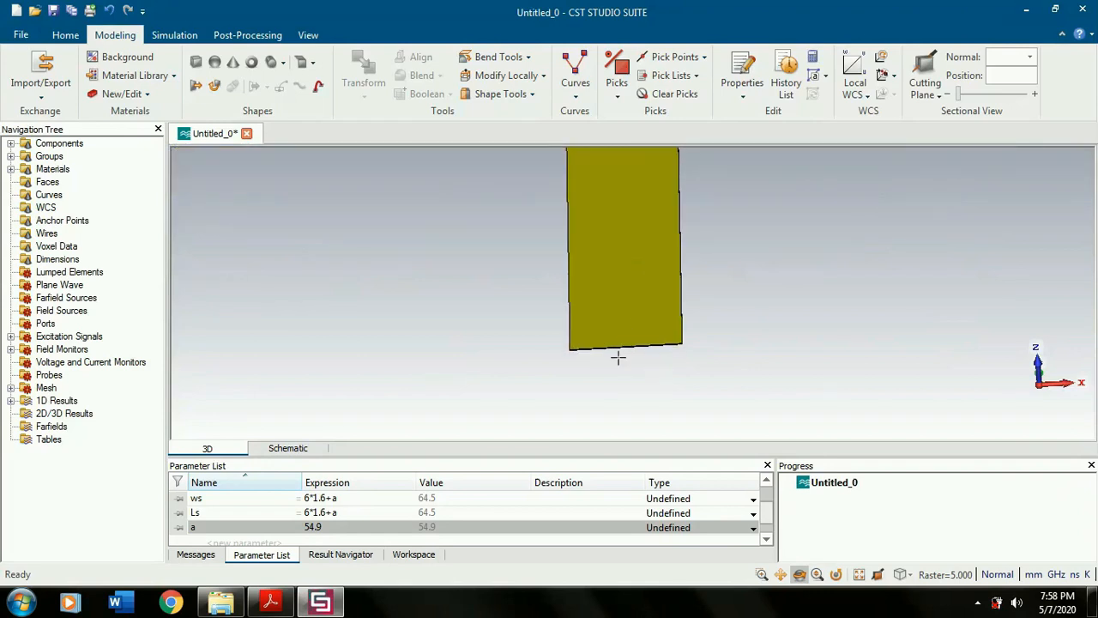
drag(618, 358, 618, 331)
scroll(616, 243, up, 6)
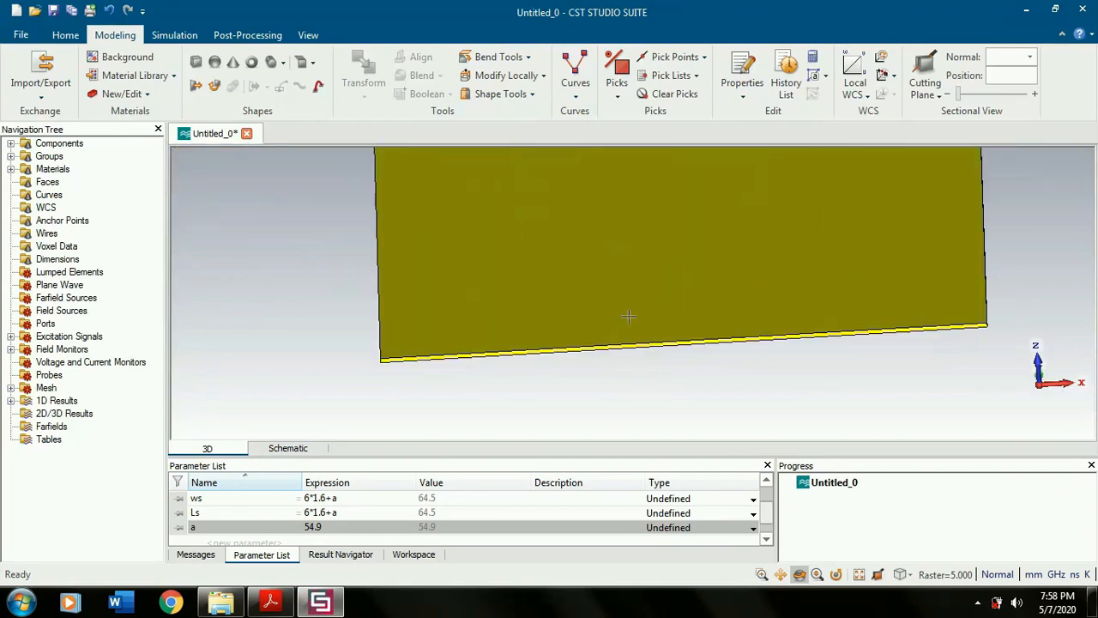
drag(637, 352, 638, 347)
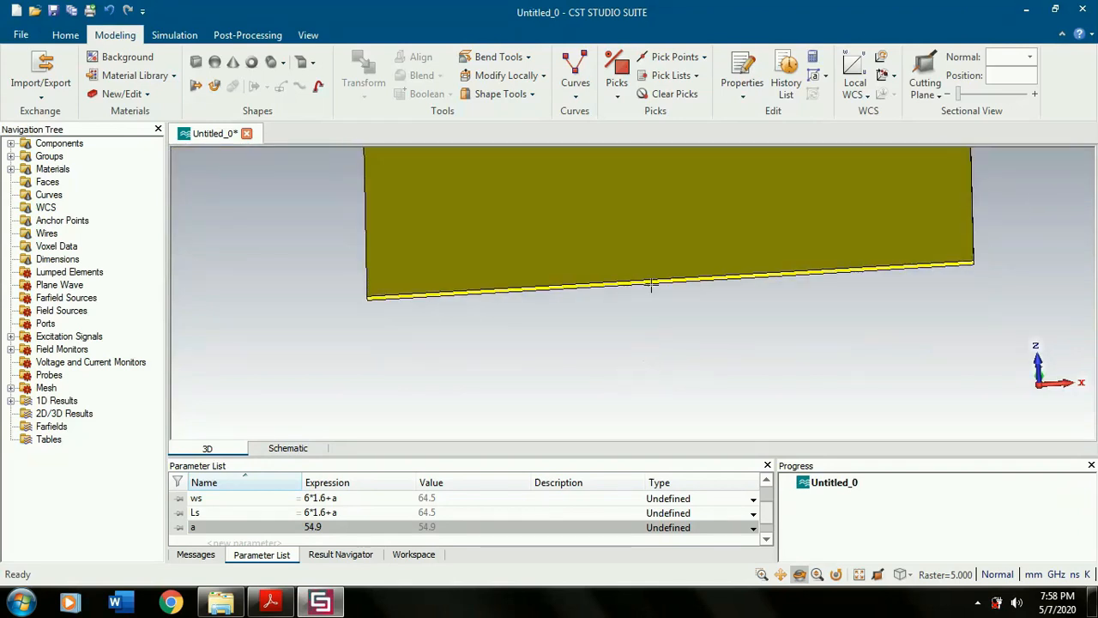
scroll(651, 281, down, 6)
scroll(651, 280, down, 5)
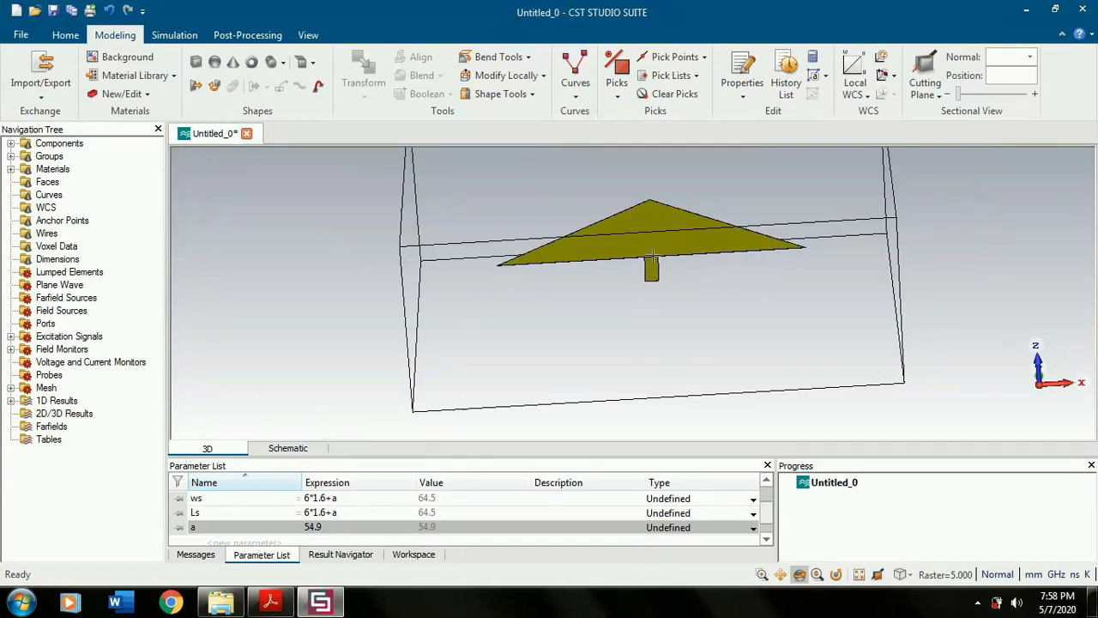
scroll(651, 268, up, 5)
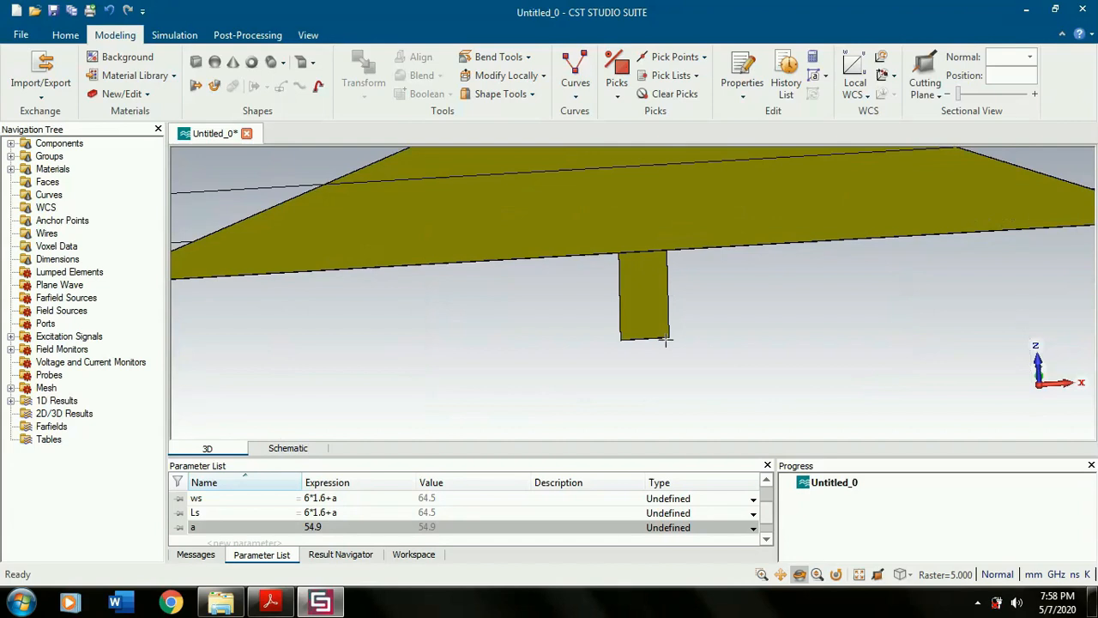
scroll(657, 342, up, 5)
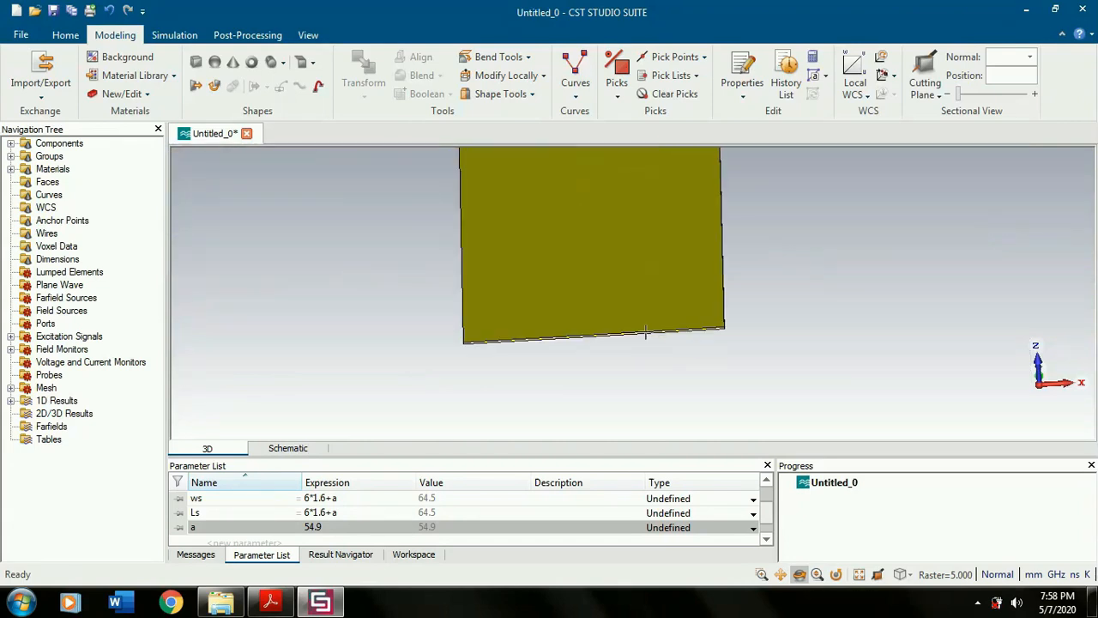
scroll(645, 334, up, 2)
scroll(568, 332, up, 3)
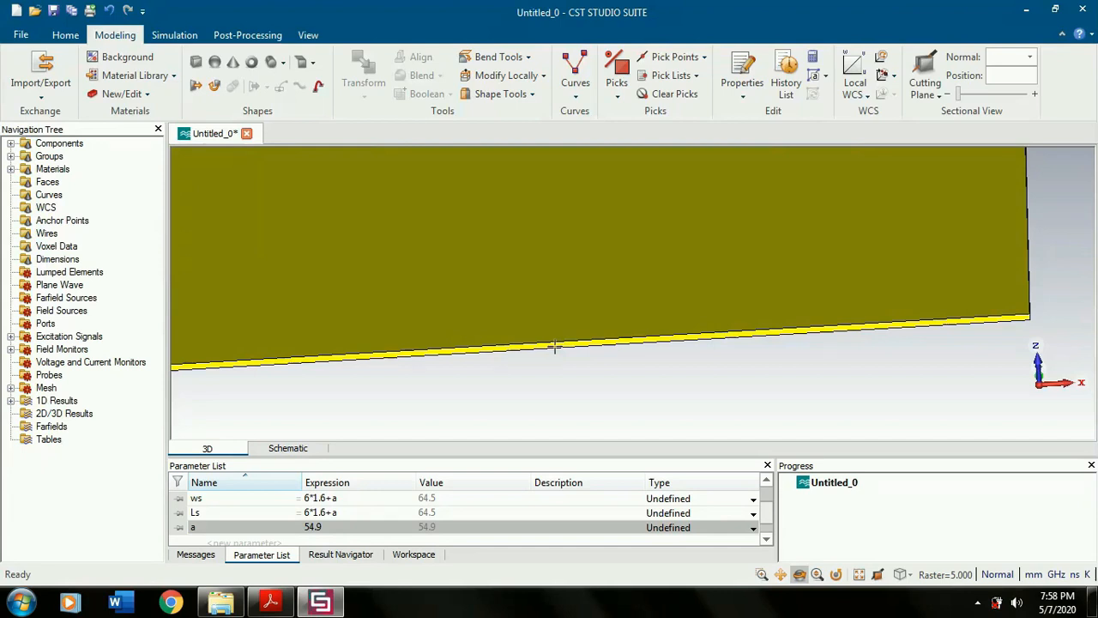
scroll(557, 344, down, 2)
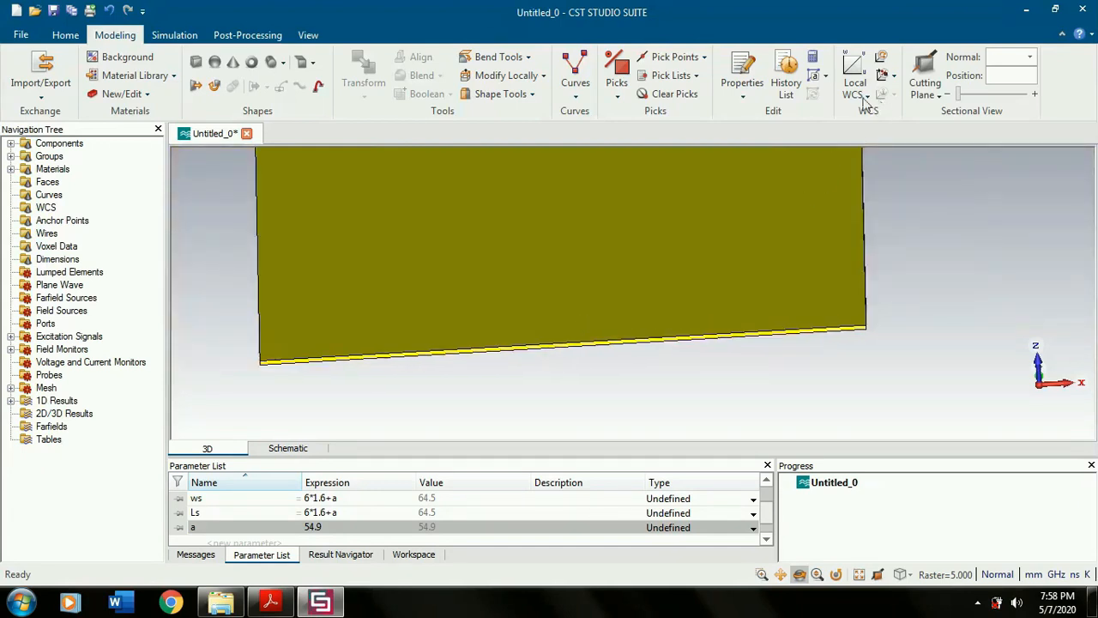
- Pick the center of the lower edge on the feeder's end face and align the local WCS with that point
click(705, 57)
click(682, 94)
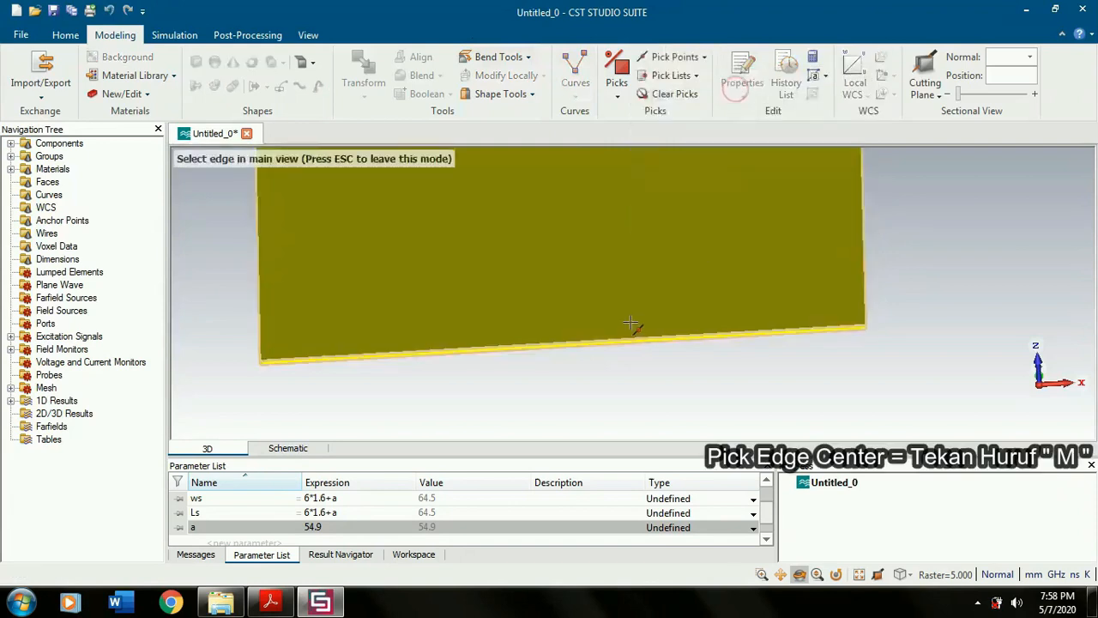
scroll(632, 324, up, 2)
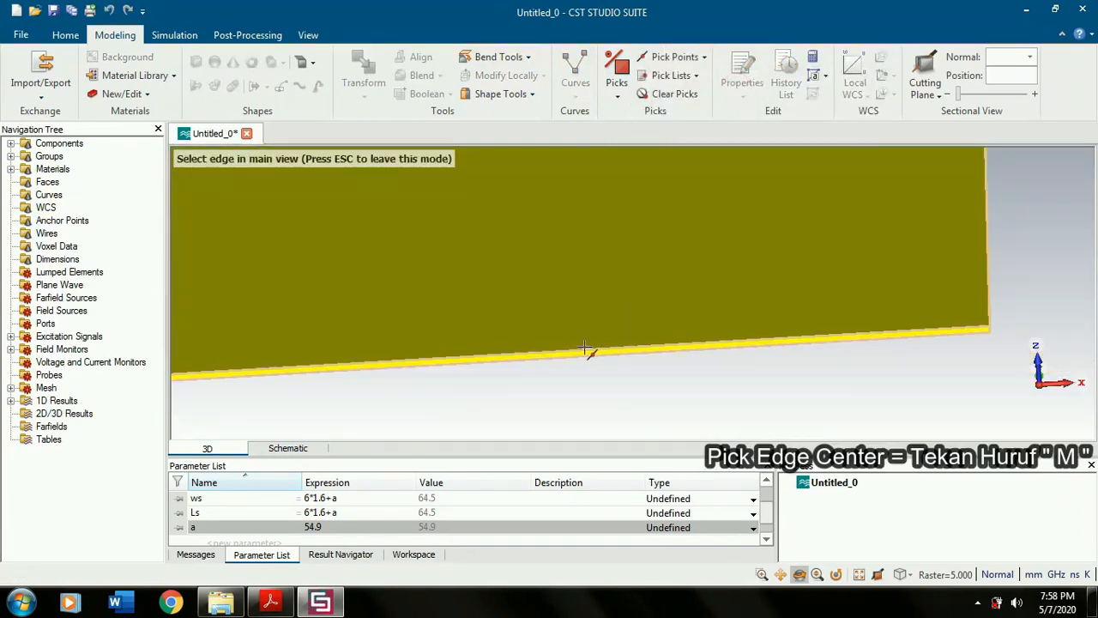
click(586, 348)
scroll(527, 365, up, 2)
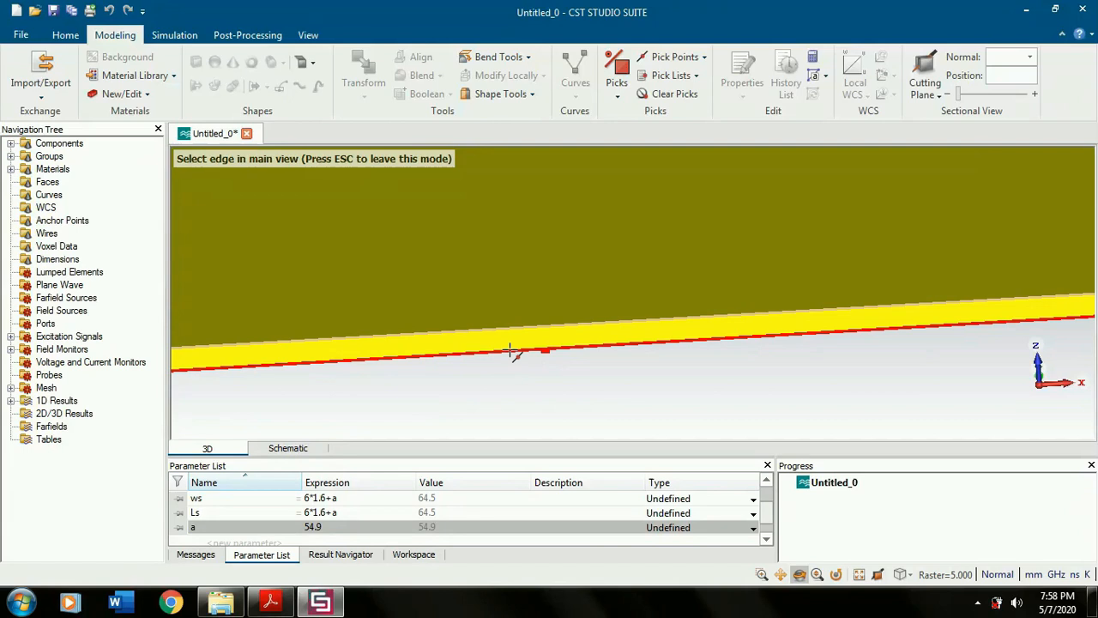
click(510, 352)
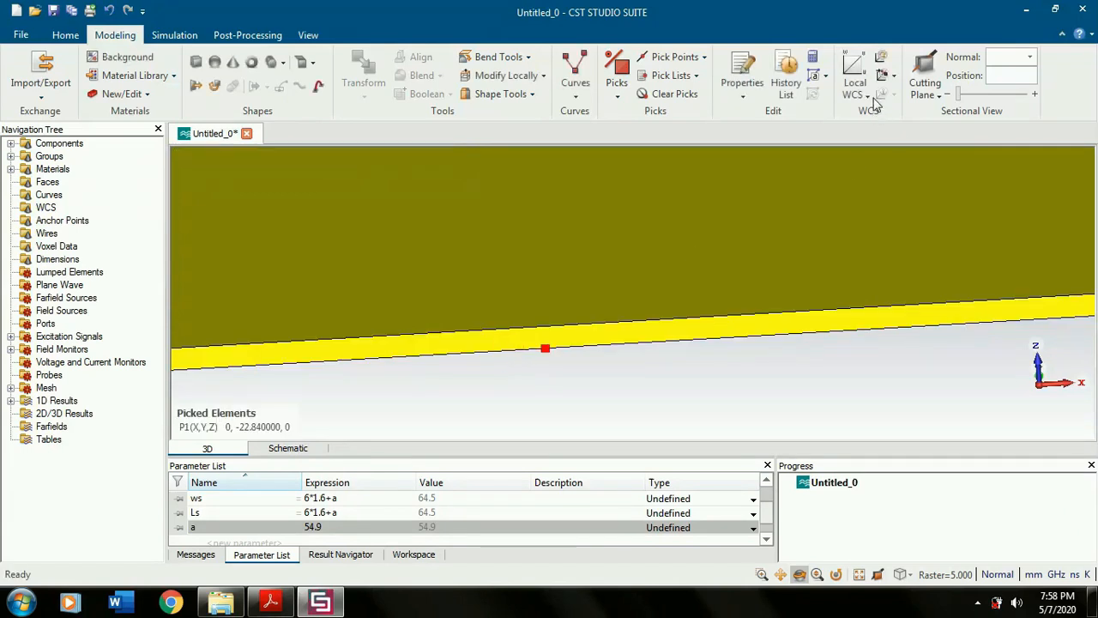
click(884, 79)
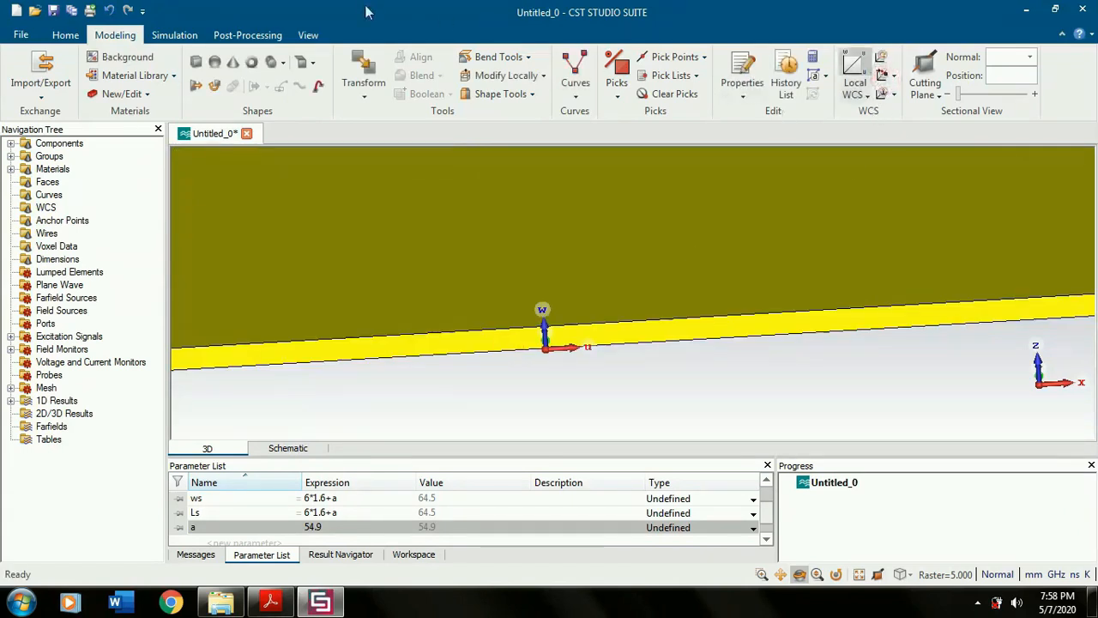
- Start a brick named substrate with Umin -ws/2 and Umax ws/2
click(196, 63)
key(Escape)
text(substrate)
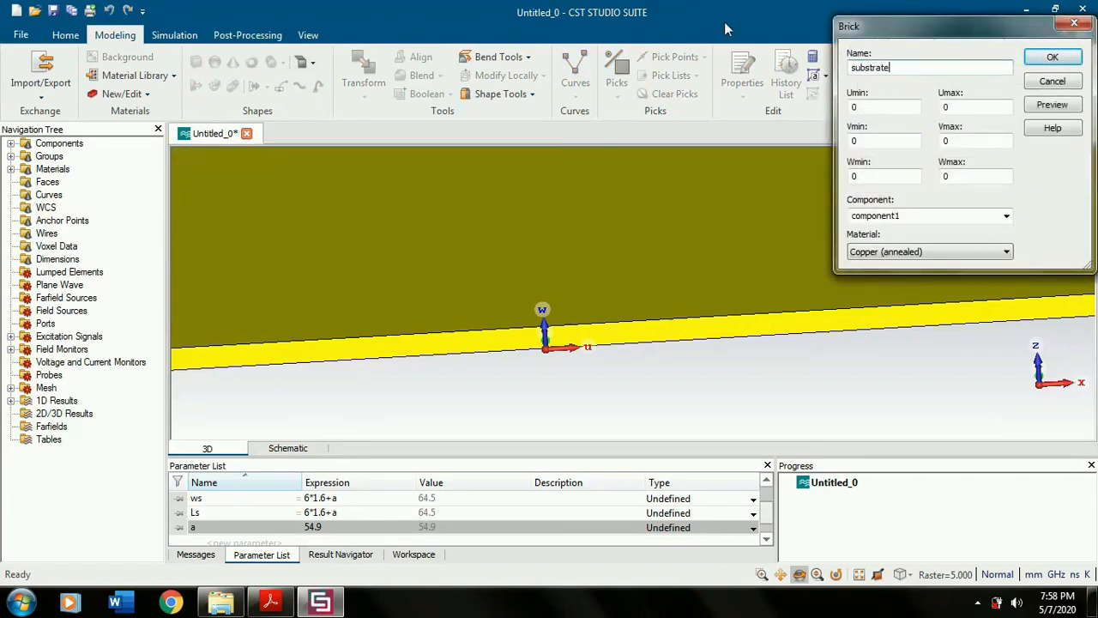
double_click(867, 108)
text(-ws/2)
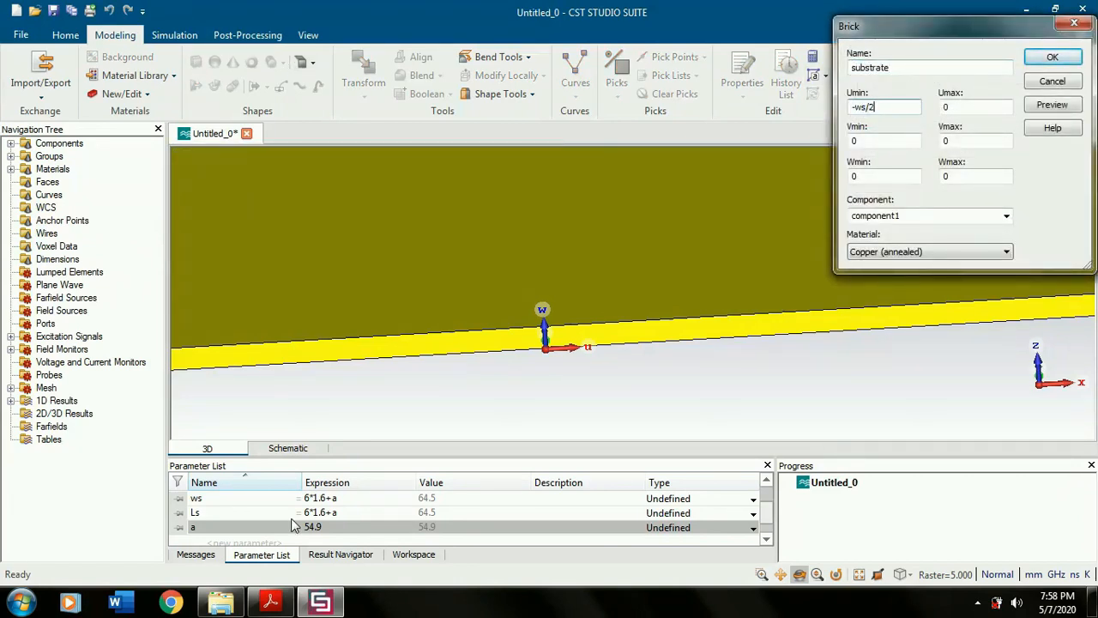
key(Tab)
text(ws/2)
- Set the substrate brick's Vmax to ls and Wmax to -h
double_click(971, 142)
text(ls)
double_click(980, 176)
key(BackSpace)
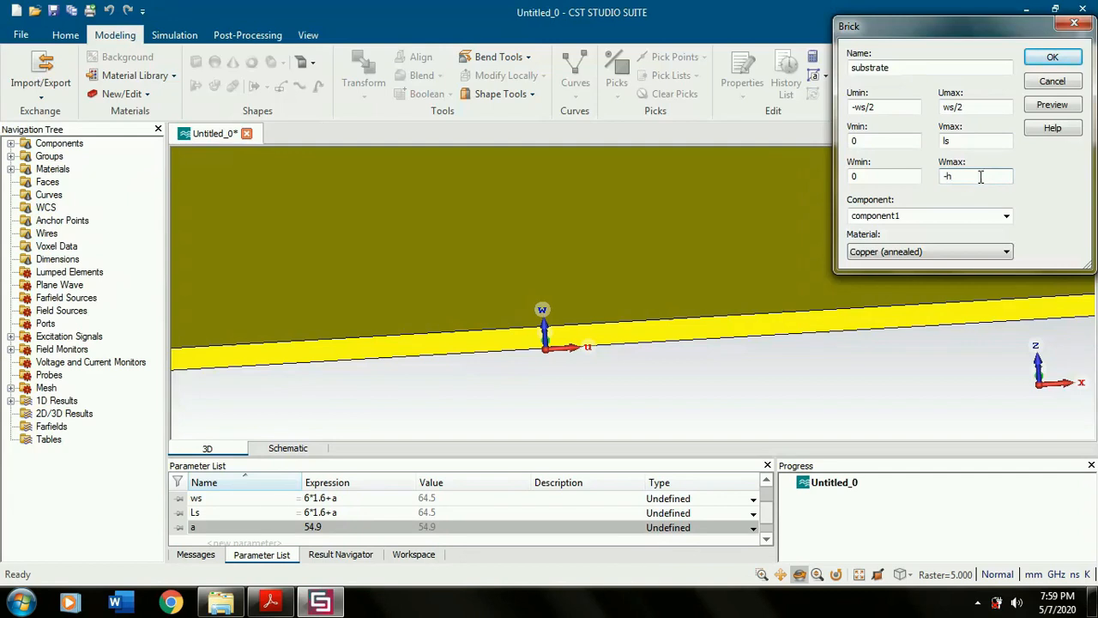
text(-h)
- Preview the substrate, define the missing parameter h as 1.5, and check how the brick meets the feeder's underside
click(1052, 104)
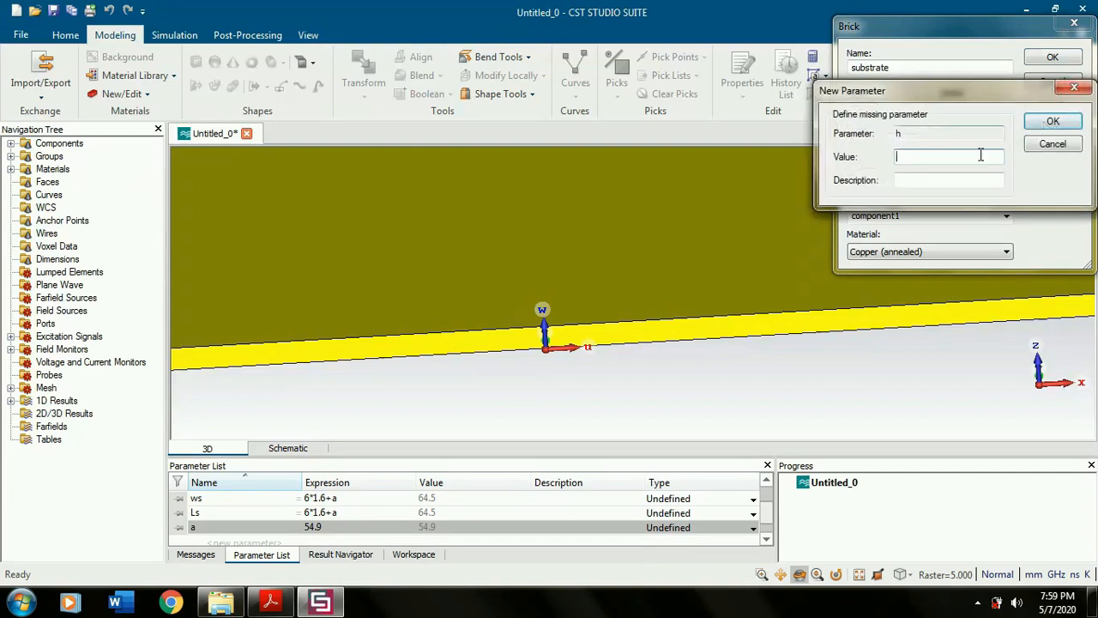
text(1.5)
click(1062, 124)
click(1051, 105)
scroll(877, 307, down, 8)
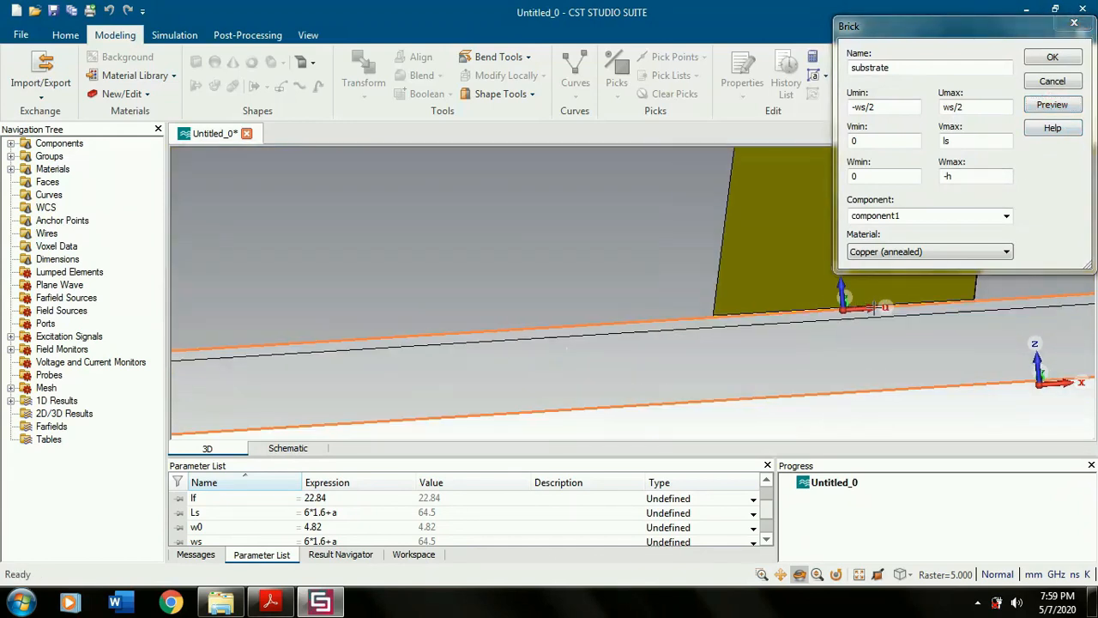
scroll(873, 307, up, 3)
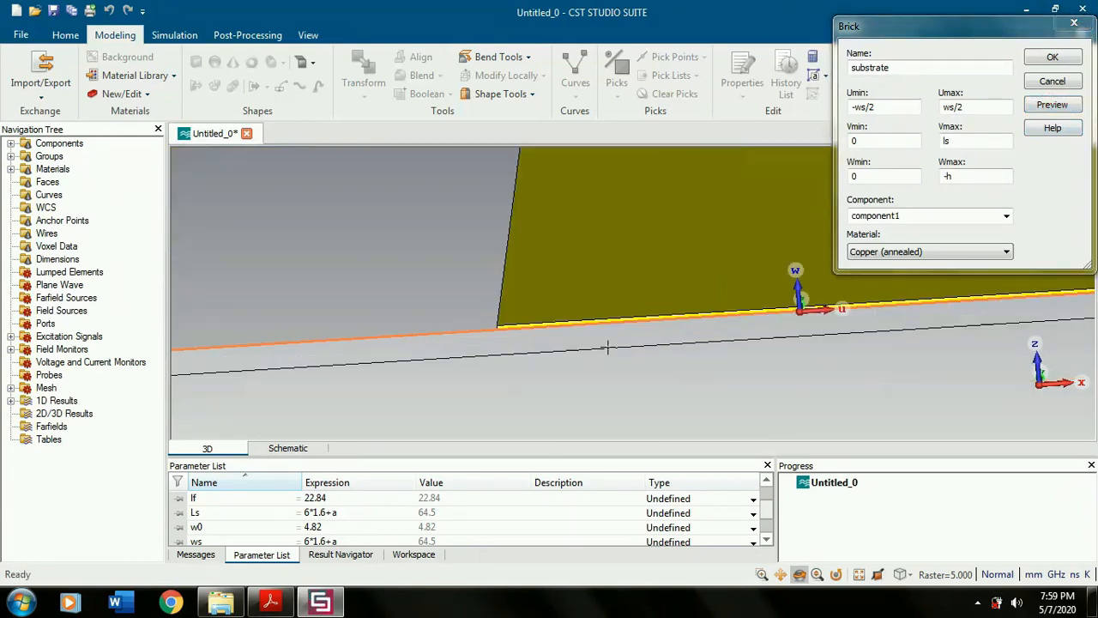
scroll(531, 333, up, 4)
scroll(459, 317, up, 2)
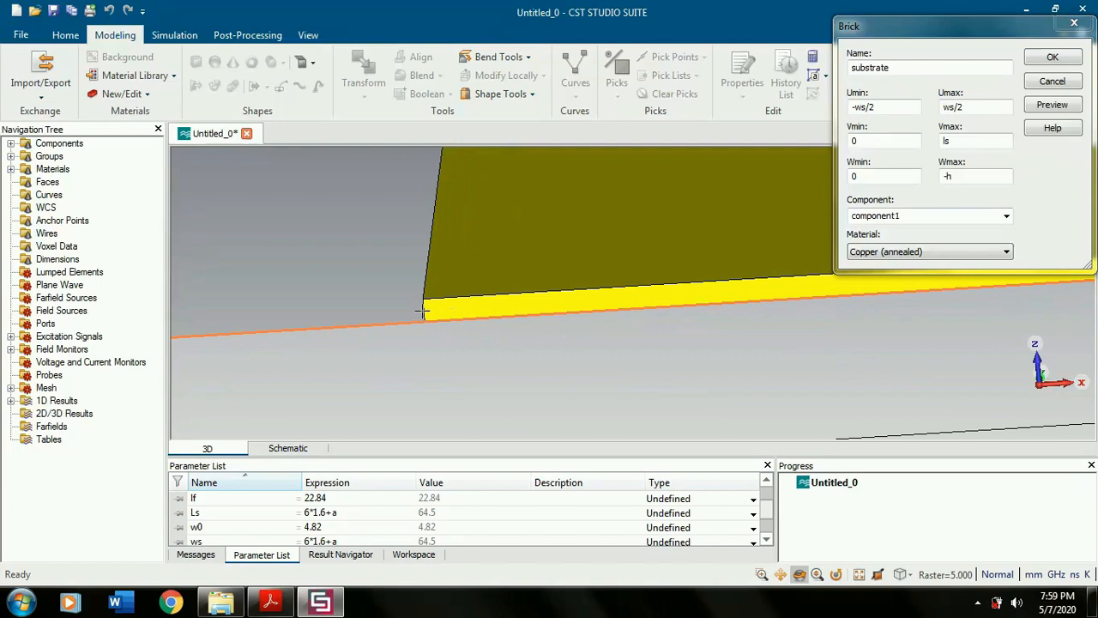
scroll(436, 304, up, 2)
scroll(464, 317, up, 1)
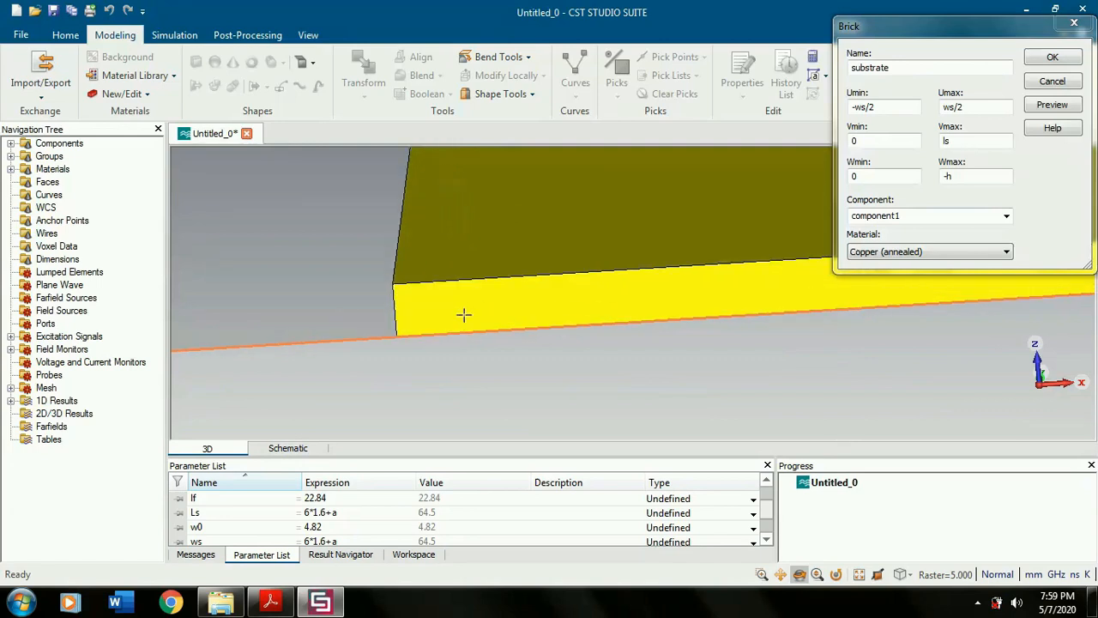
- Load FR-4 (loss free) from the material library as the substrate brick's material
click(906, 252)
click(893, 278)
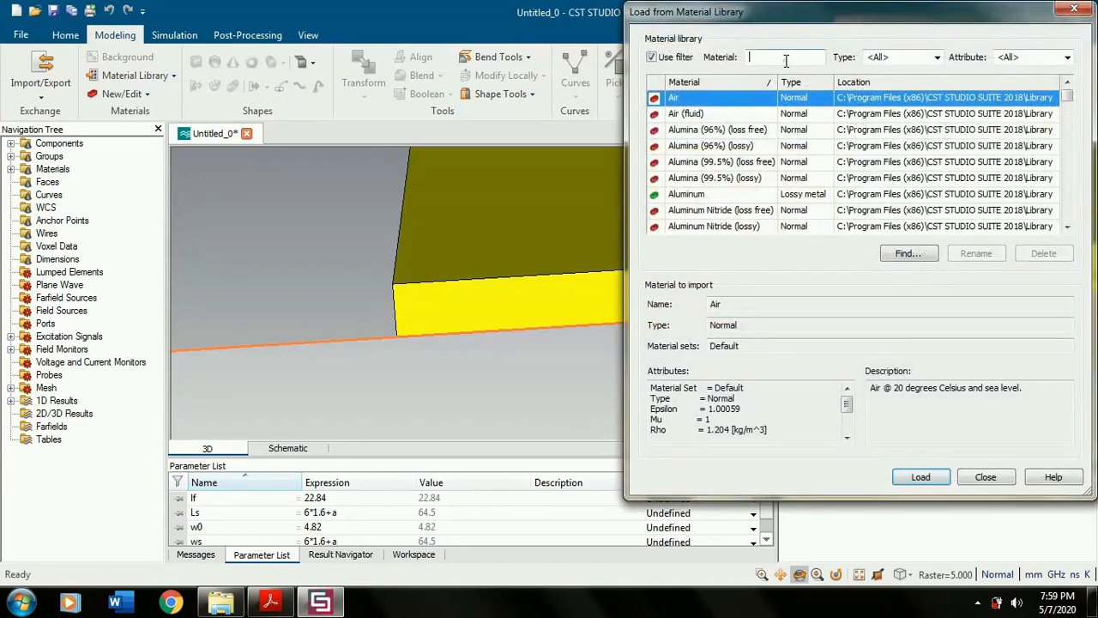
text(FR-4)
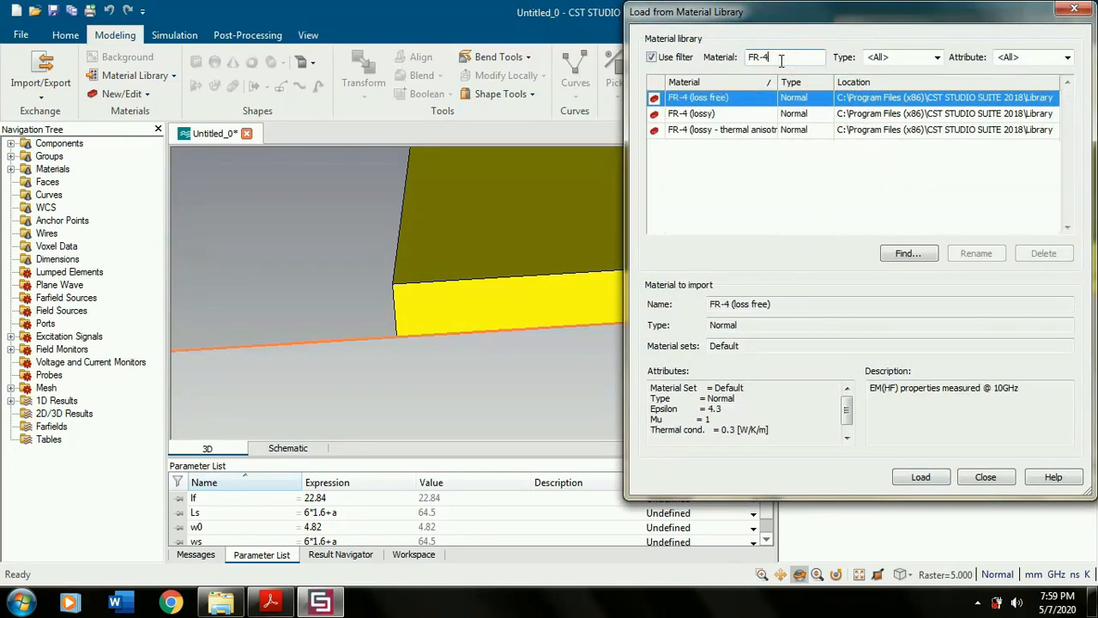
click(927, 476)
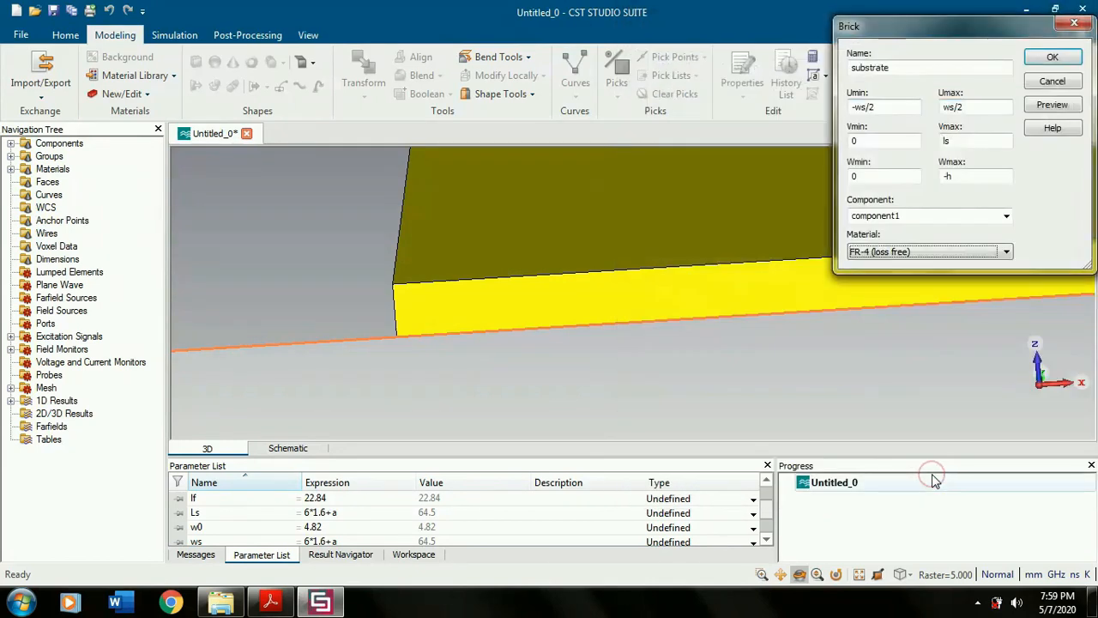
- Create the substrate brick, fit the whole antenna in view and enlarge the parameter list to show more rows
click(1052, 57)
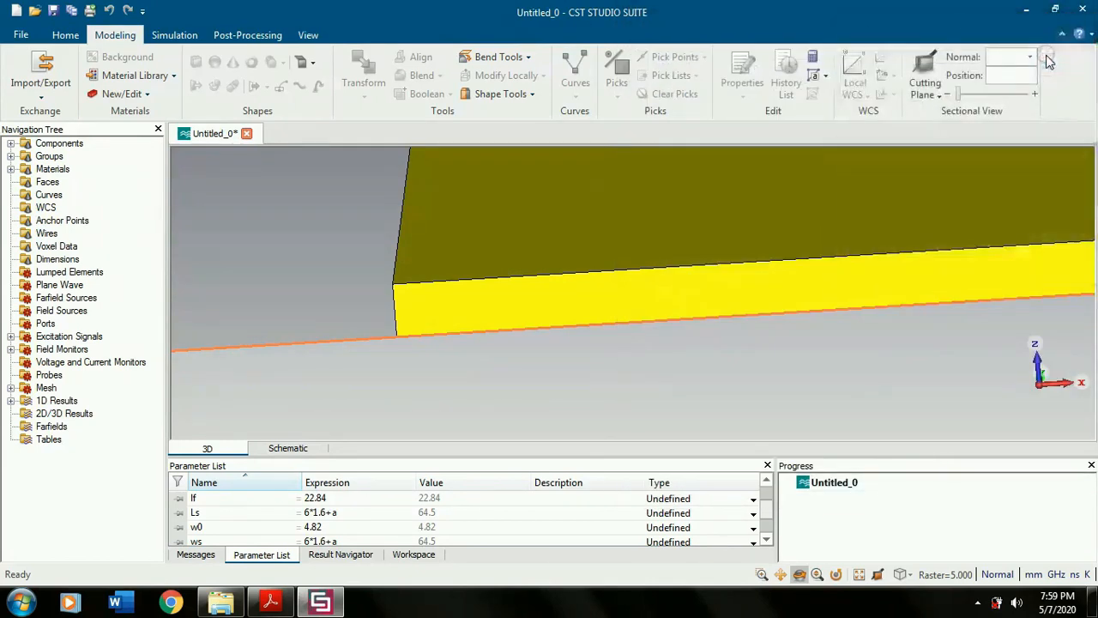
scroll(692, 237, down, 5)
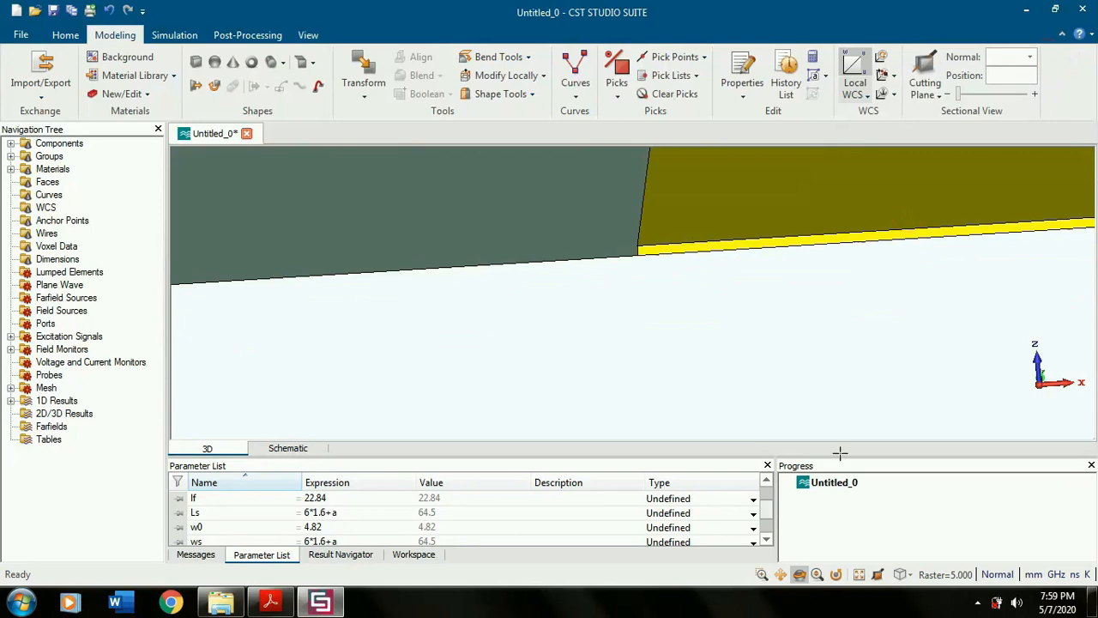
click(857, 576)
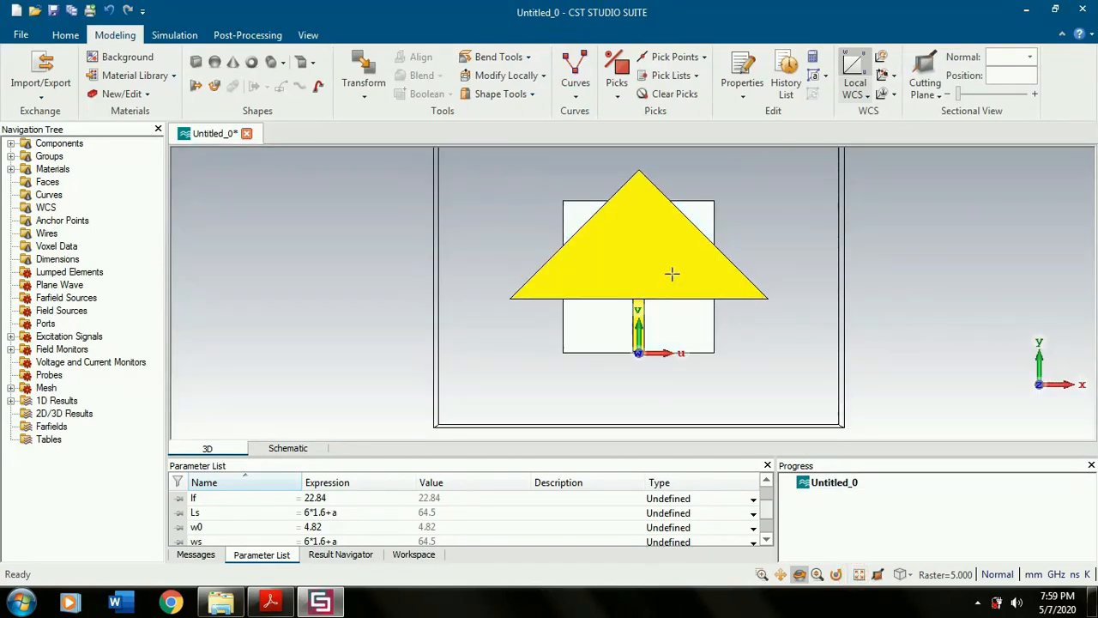
drag(455, 463, 466, 422)
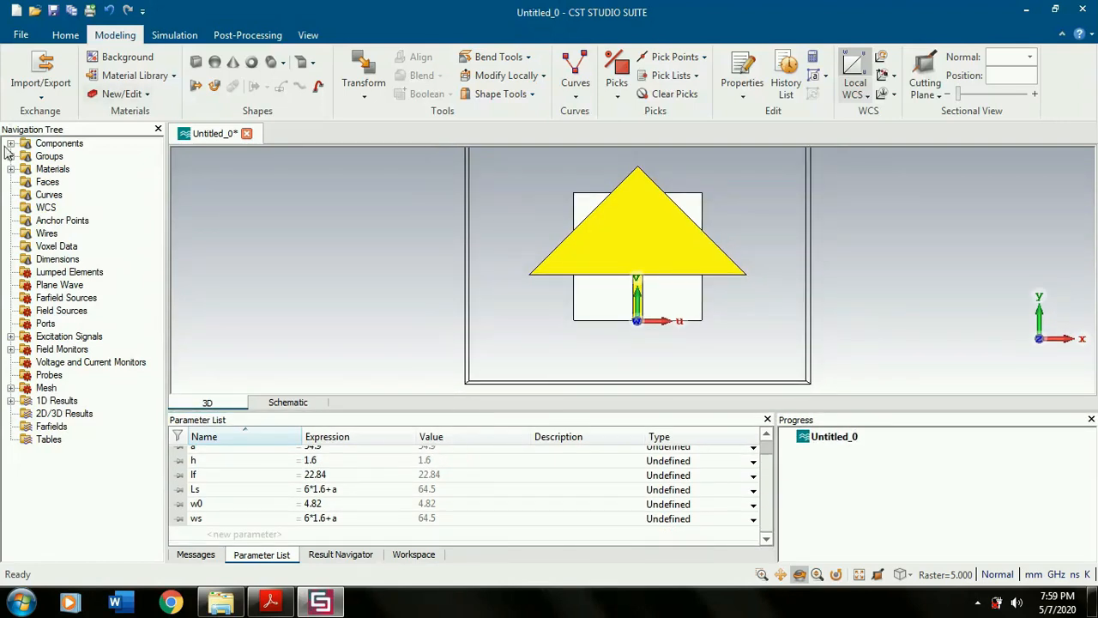
- Reopen the substrate's brick definition, set Umin to -ws/2*2 and Umax to ws/2*2, and preview the wider brick
click(10, 143)
click(26, 156)
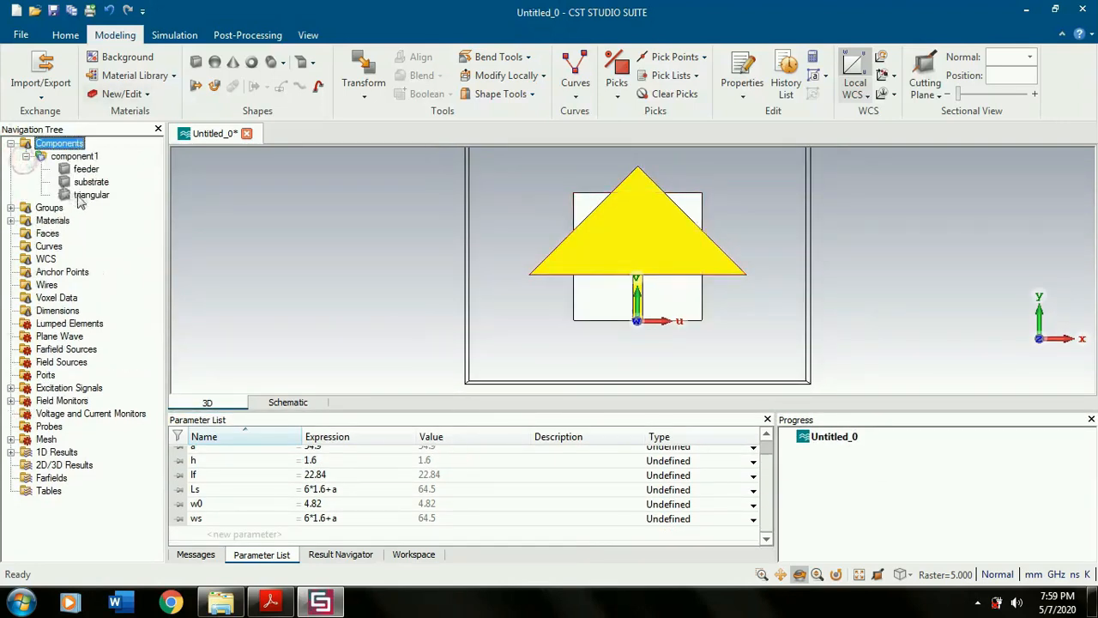
double_click(90, 182)
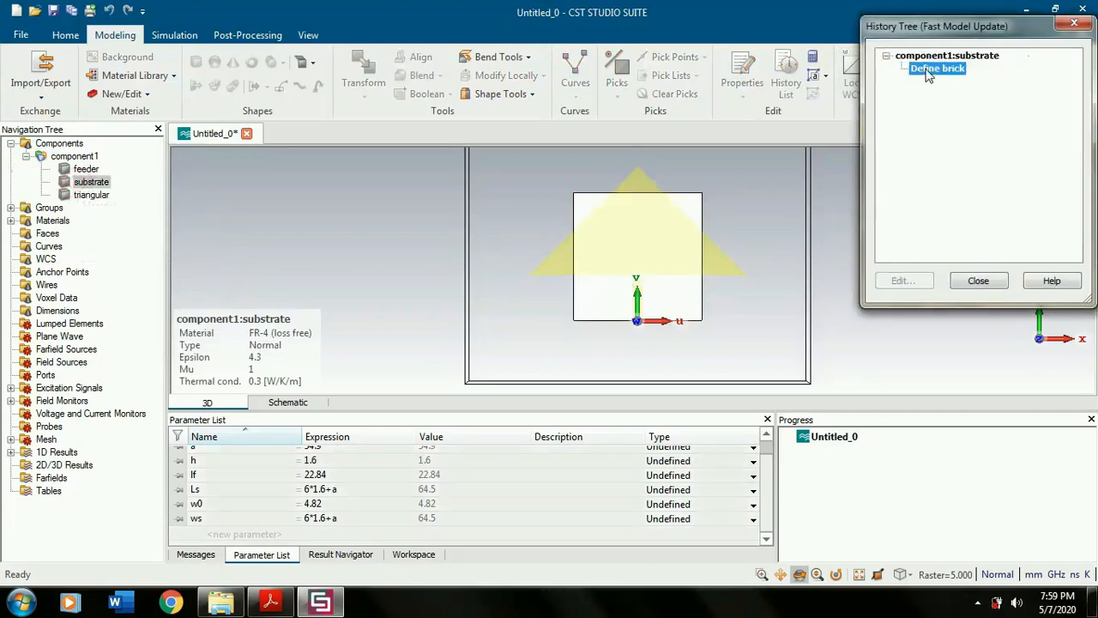
double_click(935, 69)
click(885, 106)
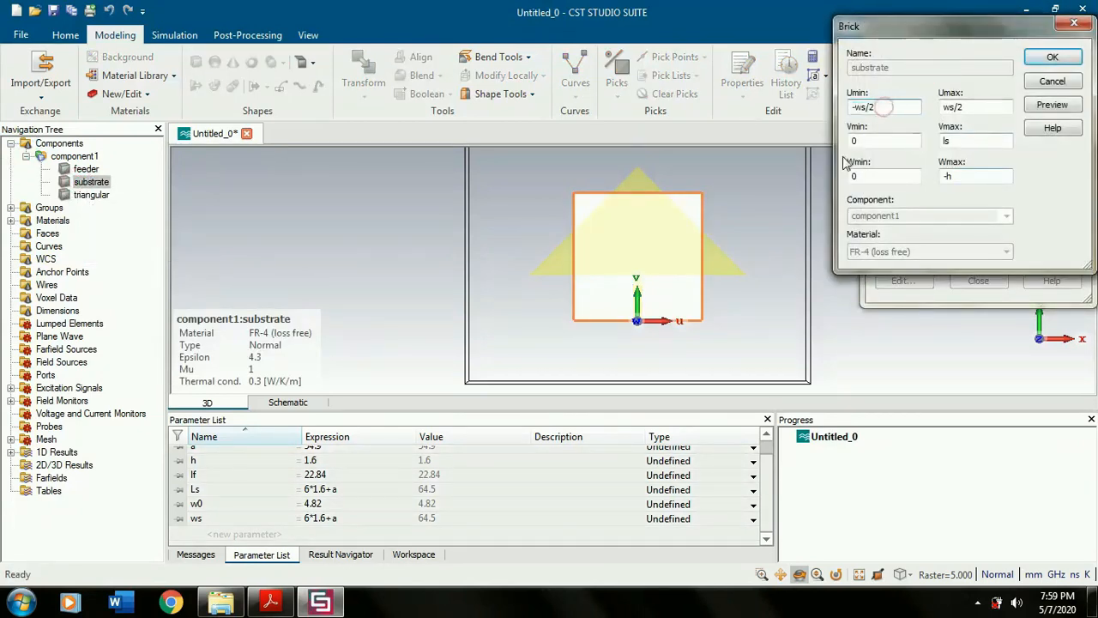
text(*2)
click(988, 104)
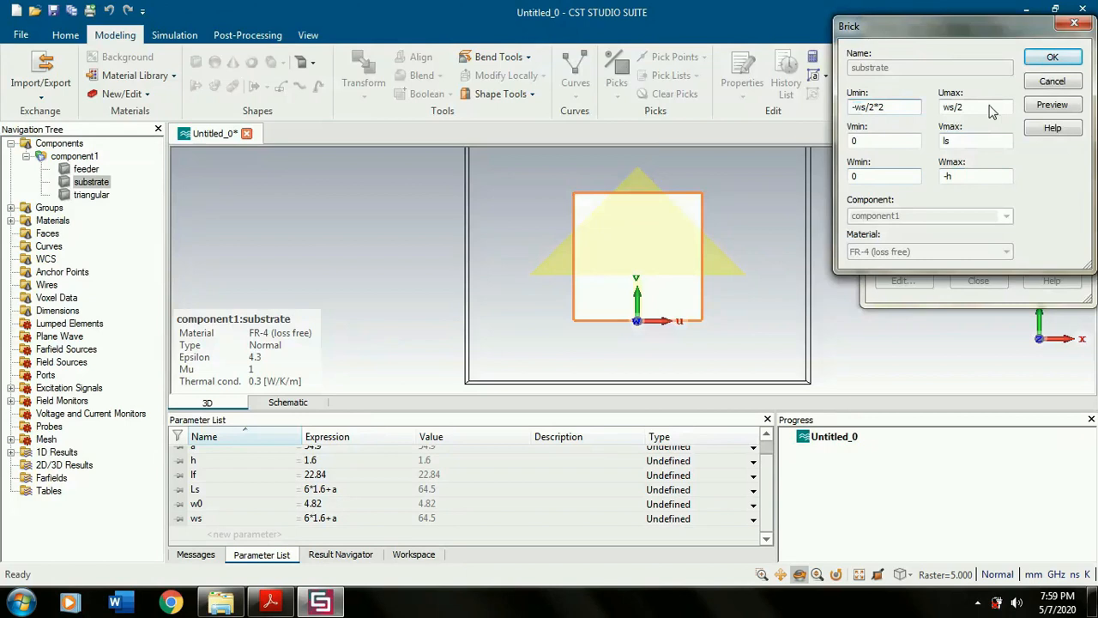
text(*)
click(1052, 105)
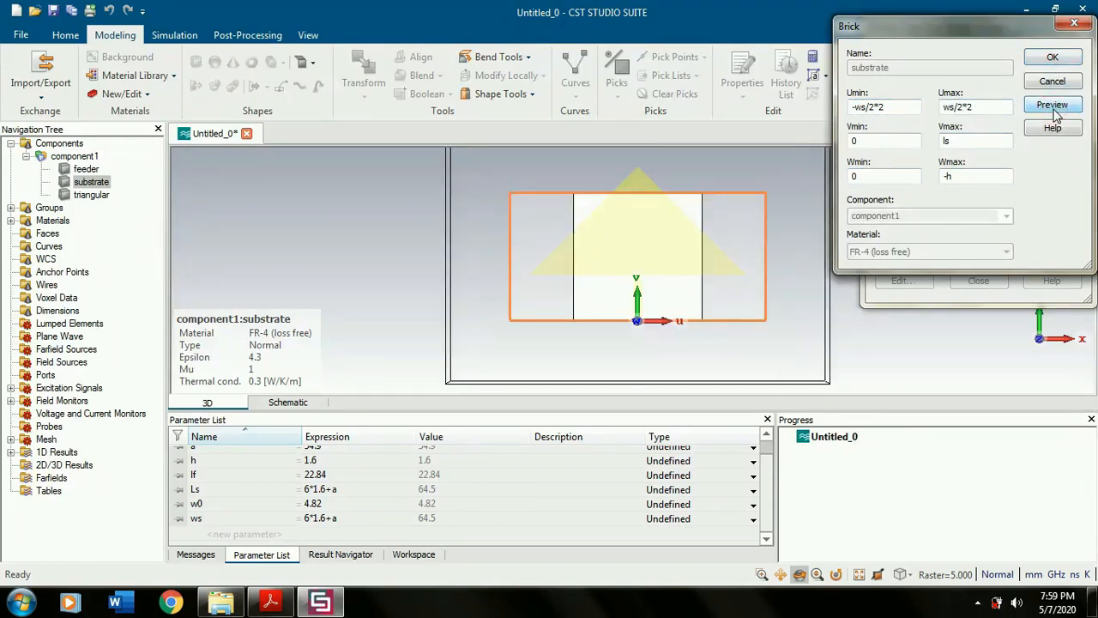
- Try ls+10 and ls+15 as the substrate's Vmax, previewing each value
click(965, 140)
text(+10)
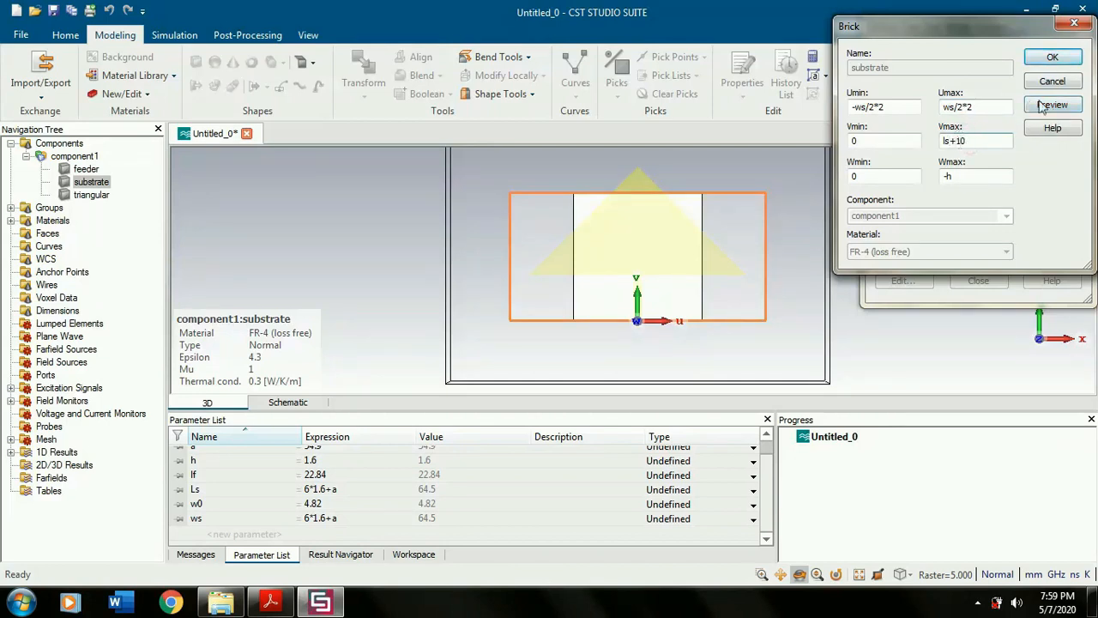
click(1052, 106)
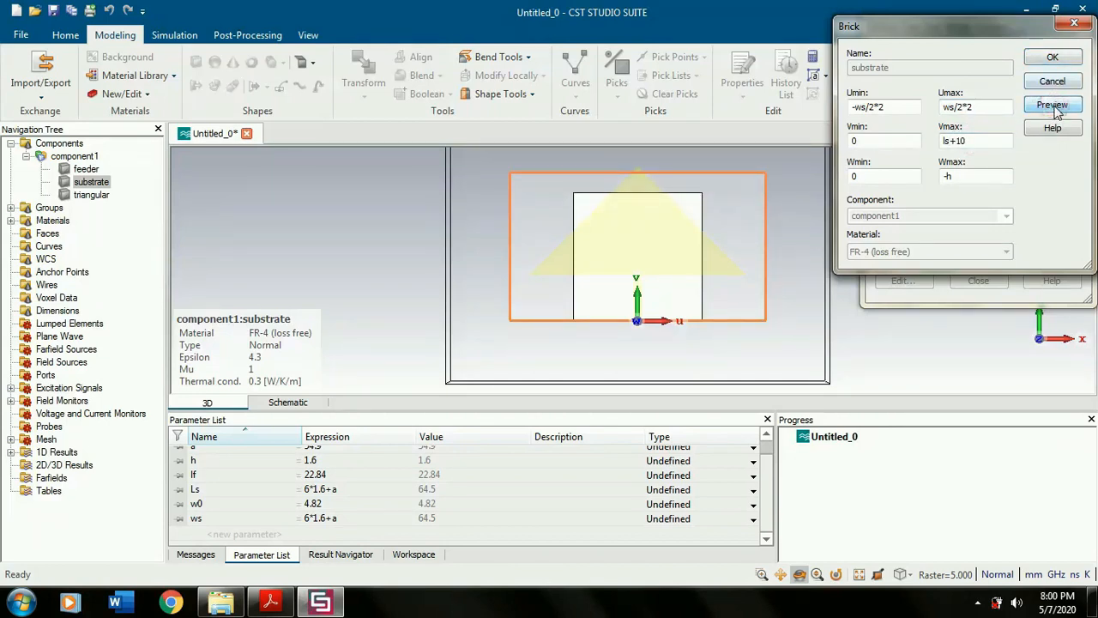
click(967, 140)
key(BackSpace)
text(5)
click(1052, 105)
- Set the substrate's Vmax to ls+20, preview it and apply the brick edit
click(968, 139)
key(BackSpace)
key(BackSpace)
text(20)
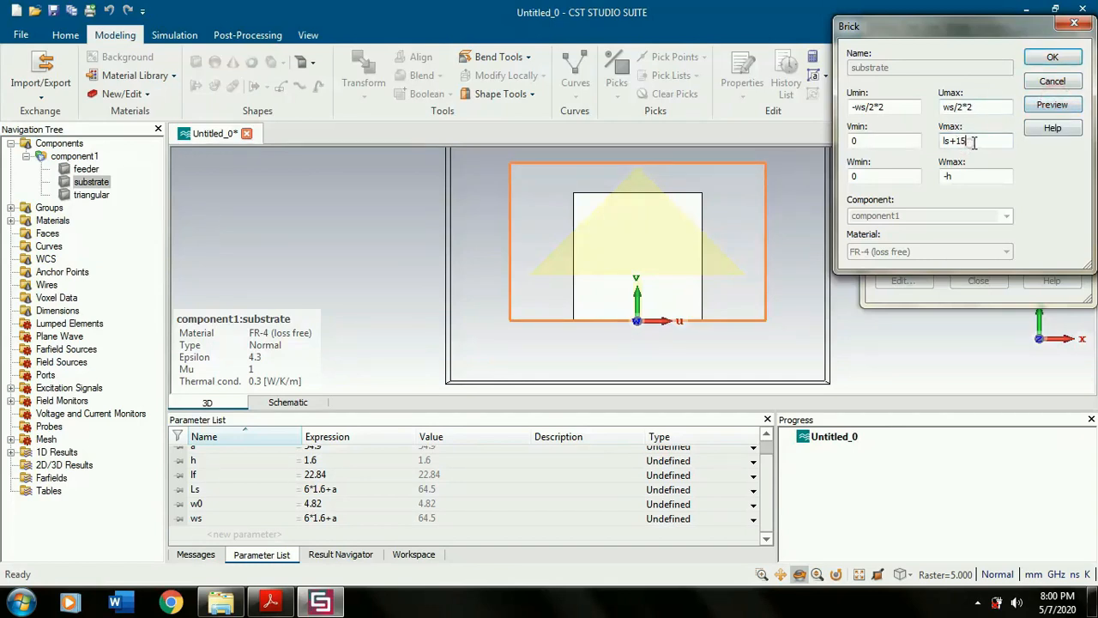
click(1052, 105)
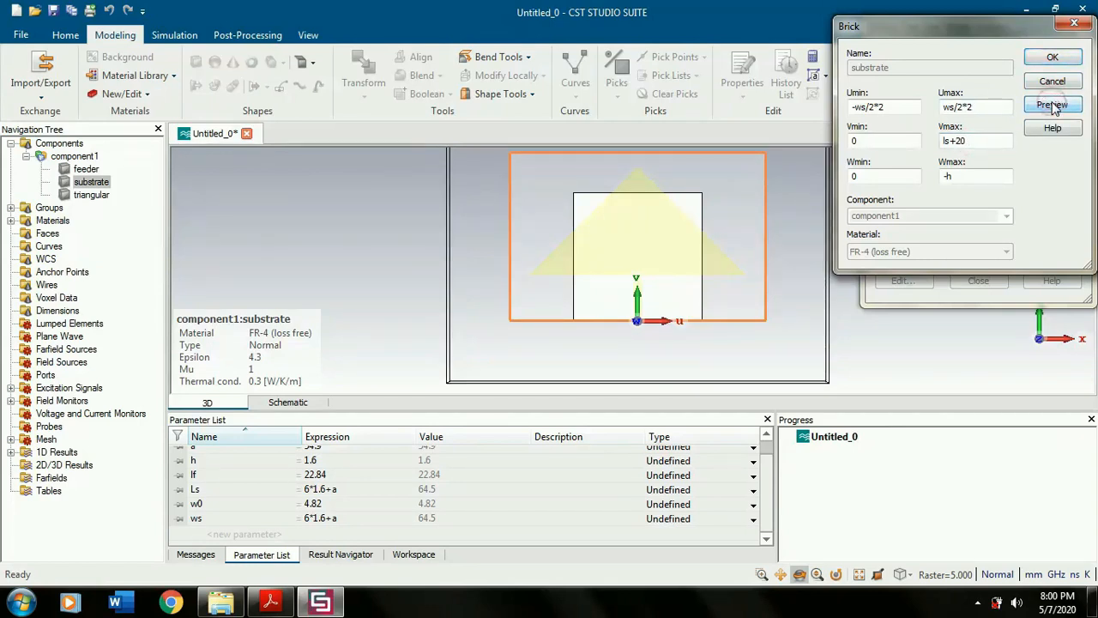
click(1053, 56)
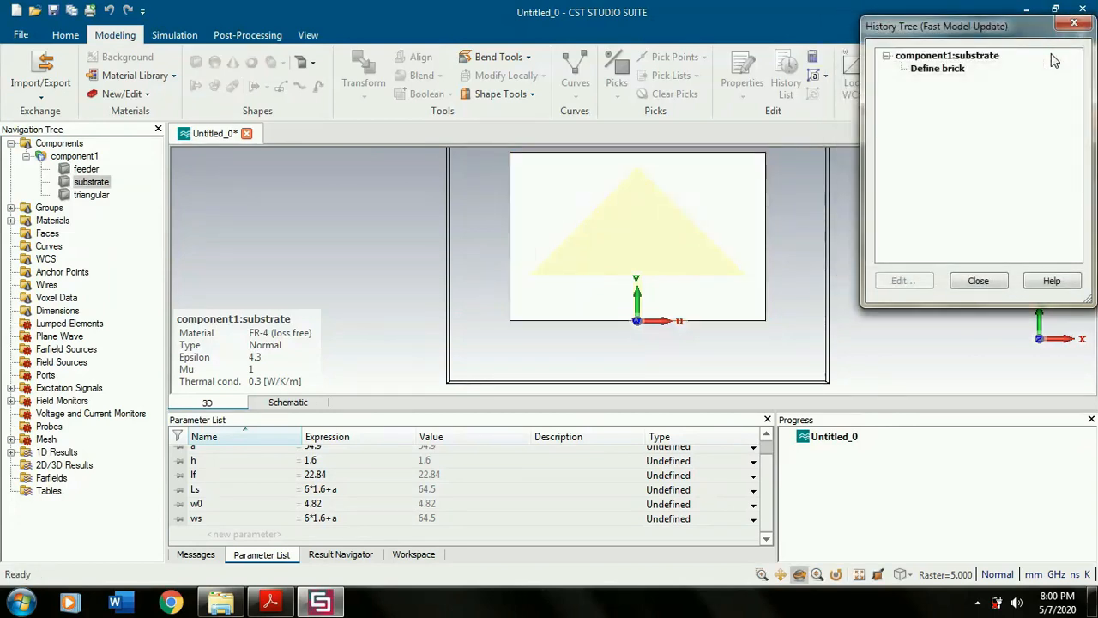
click(978, 280)
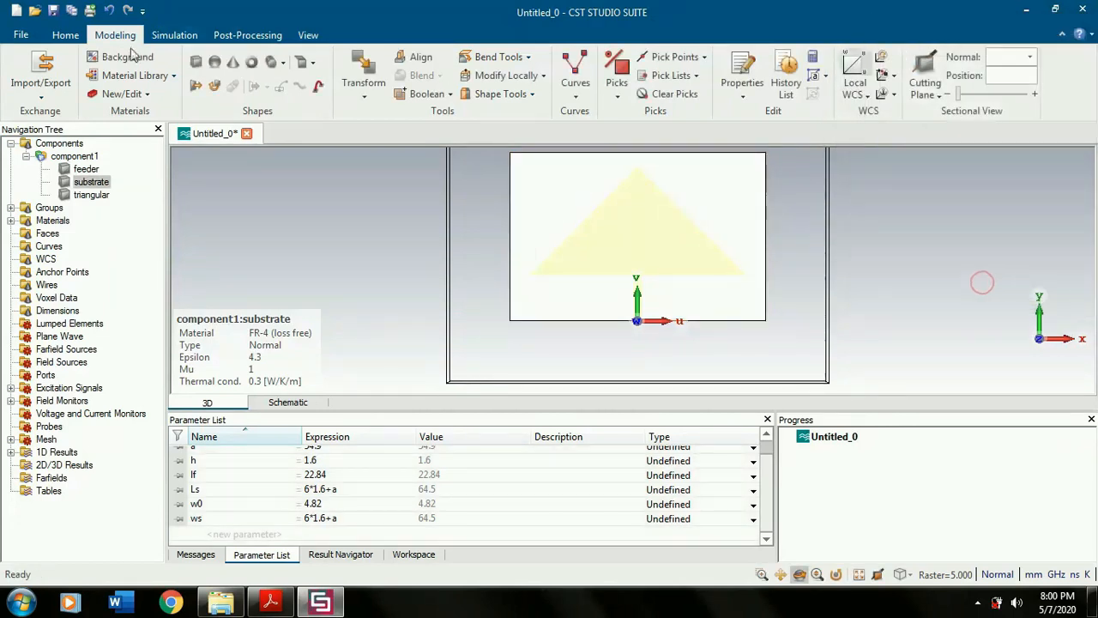
- Deselect the substrate, turn off the local WCS and compare the antenna's front and back sides
click(59, 144)
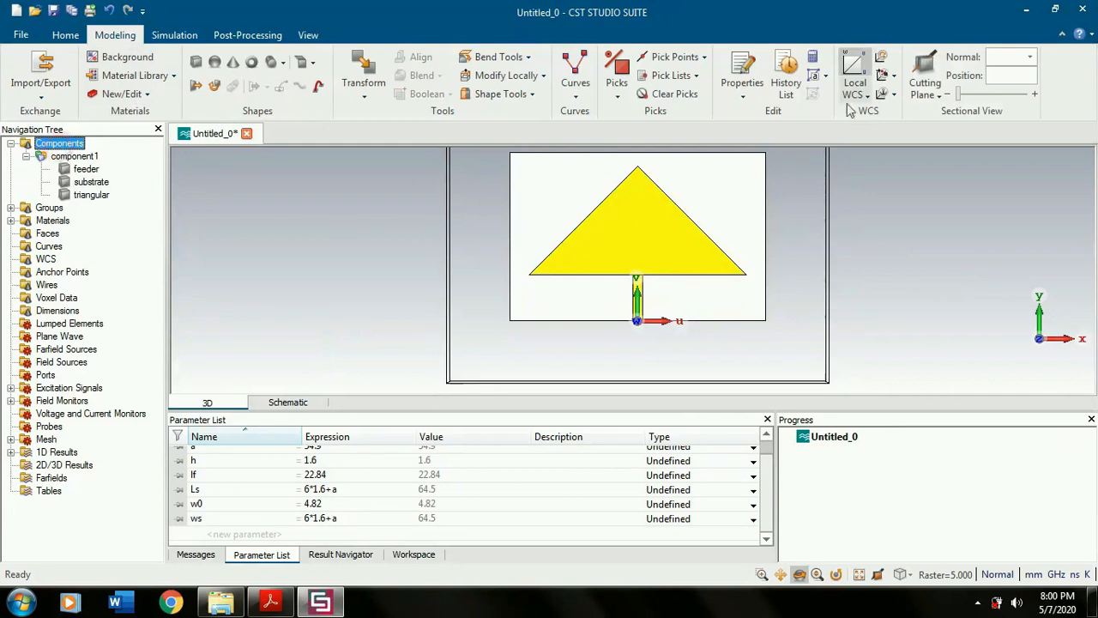
click(854, 67)
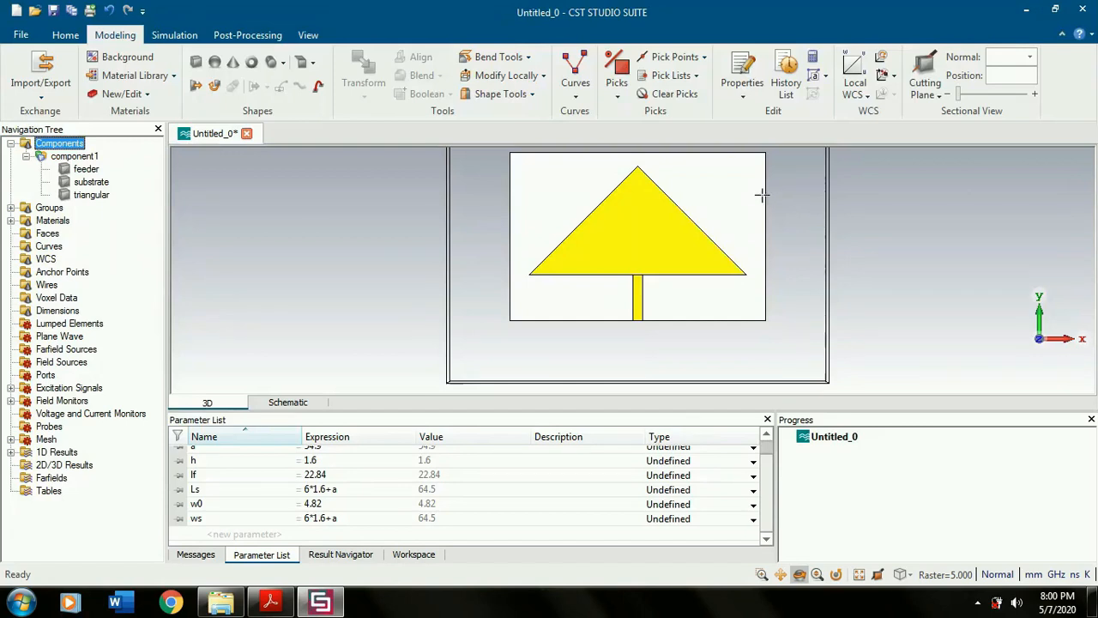
drag(780, 209, 590, 229)
drag(728, 222, 844, 203)
key(5)
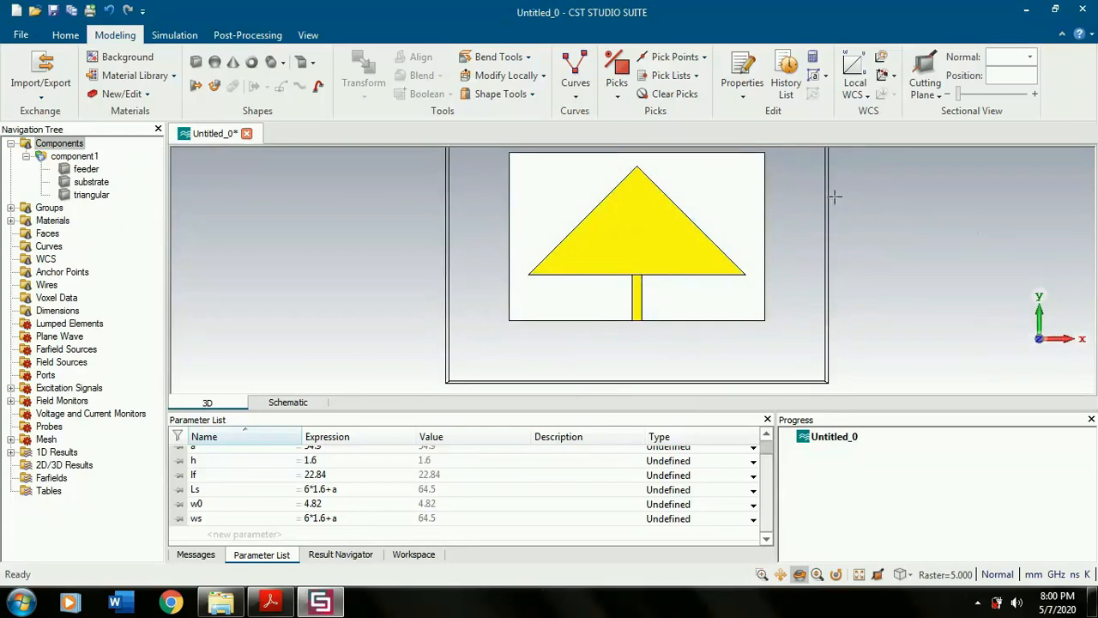
key(0)
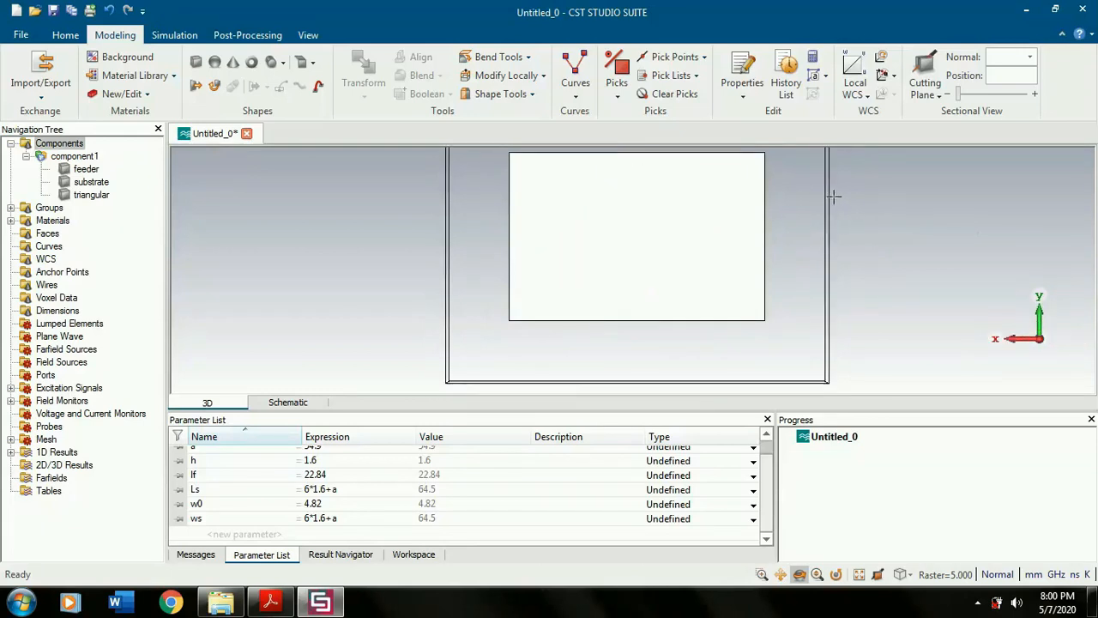
key(5)
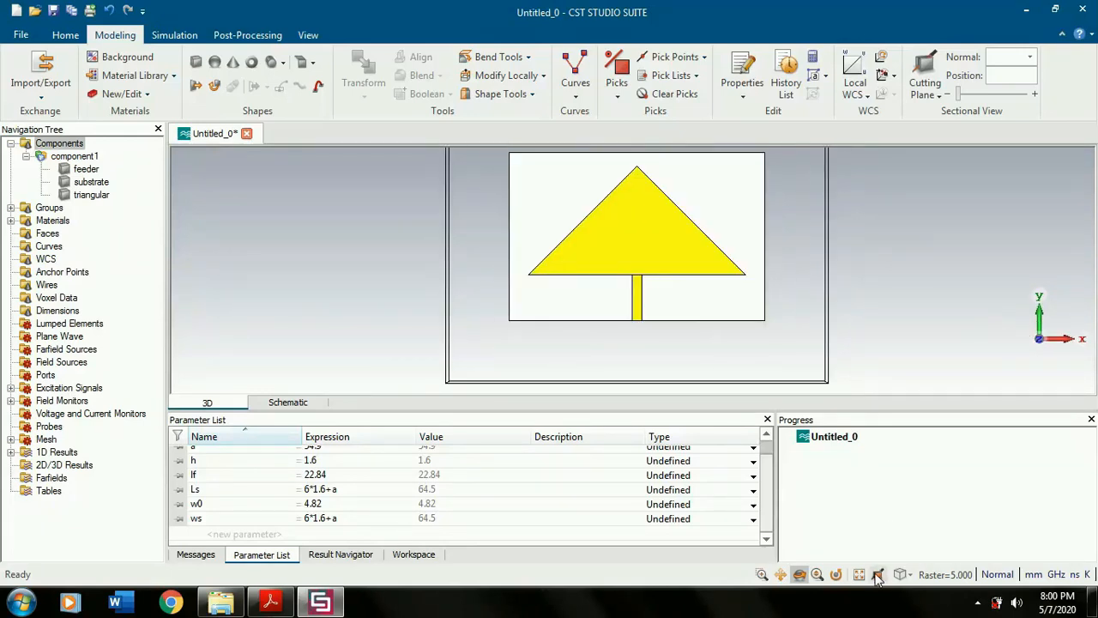
- Pick the substrate's back face
click(900, 574)
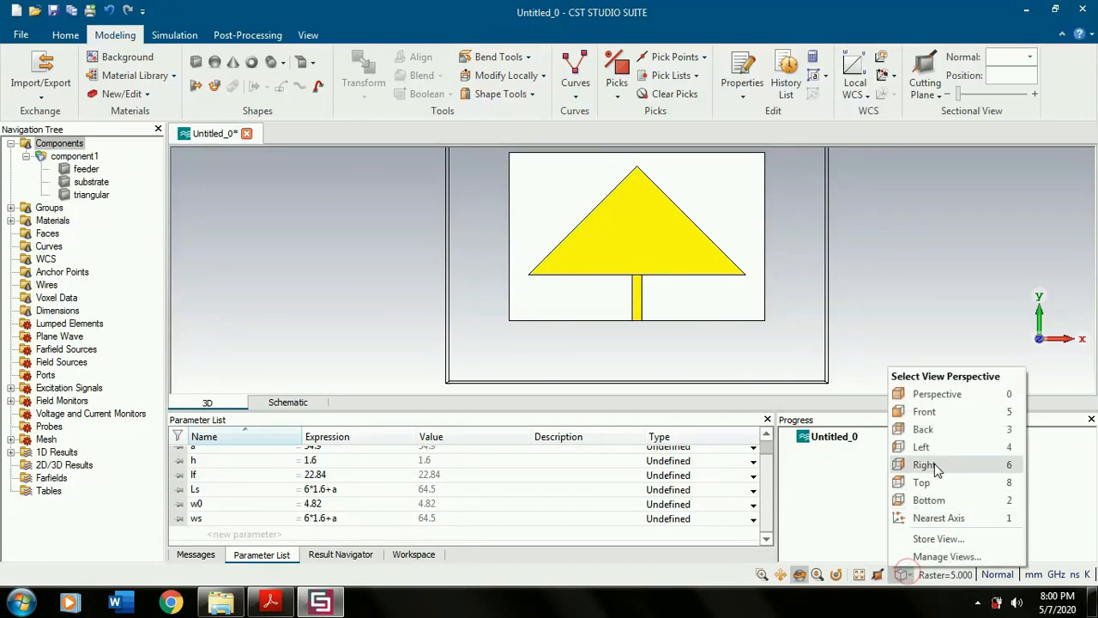
click(1012, 437)
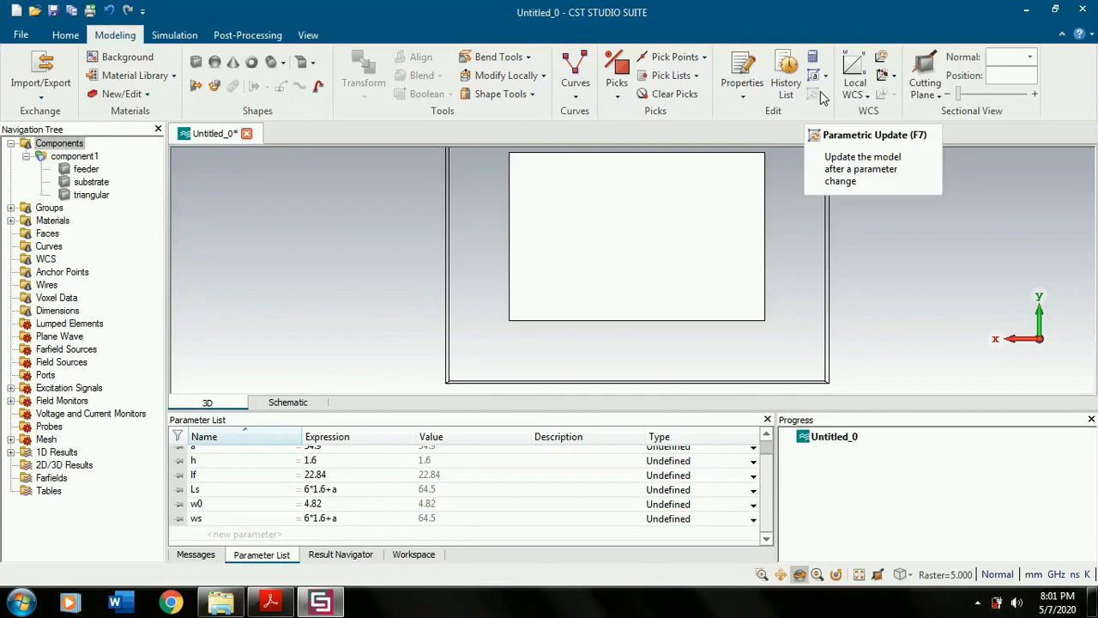
click(612, 97)
click(642, 148)
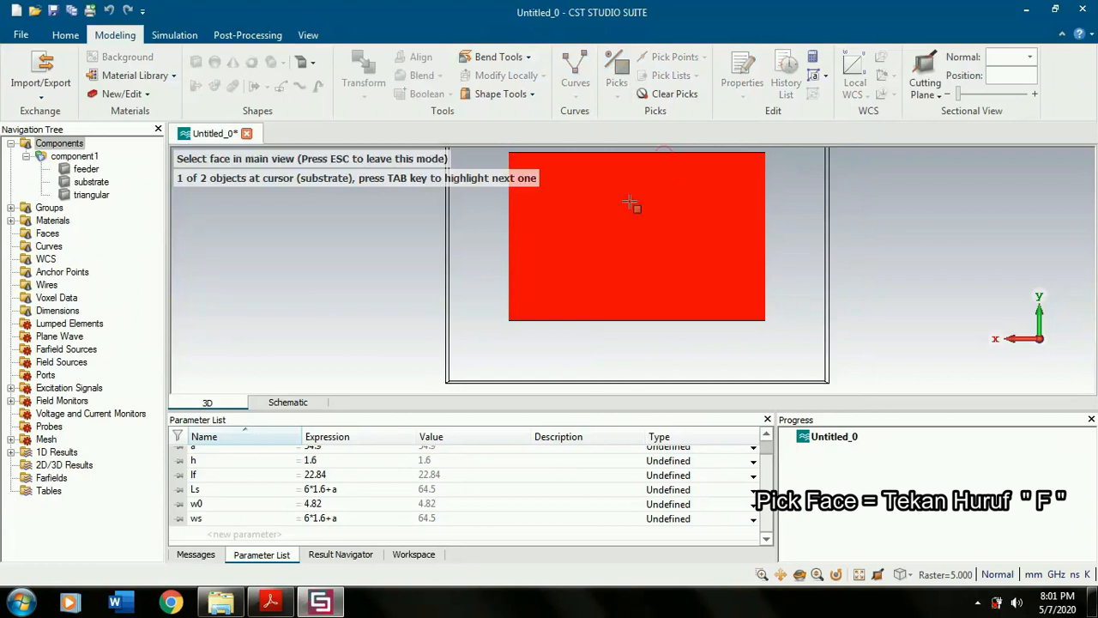
click(630, 204)
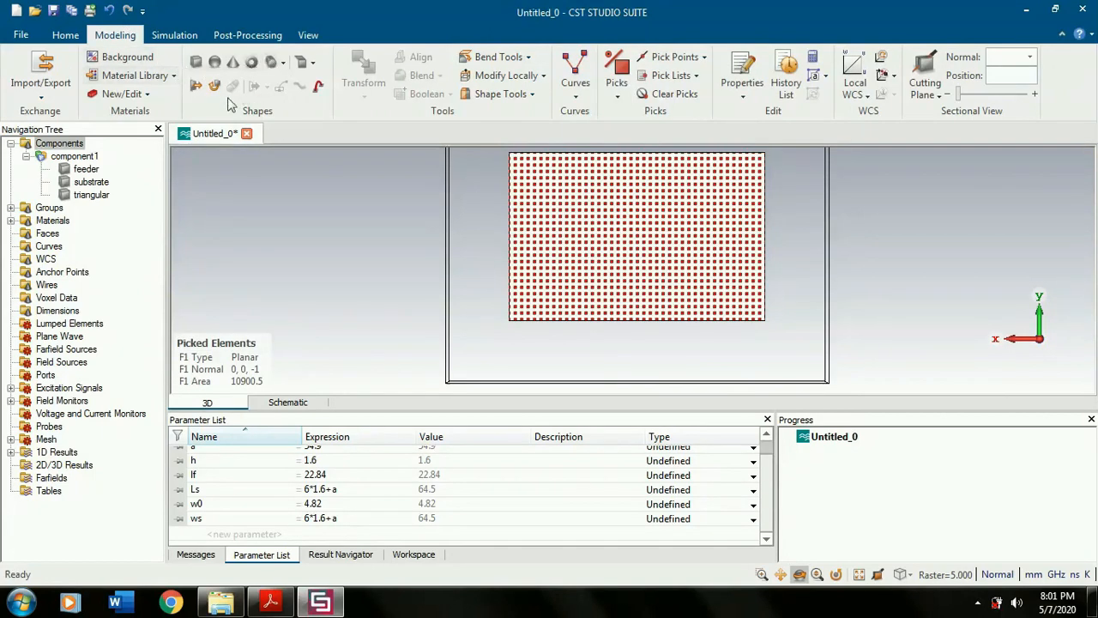
- Extrude the picked face by 0.035 as a solid named ground in Copper (annealed)
click(196, 87)
text(ground)
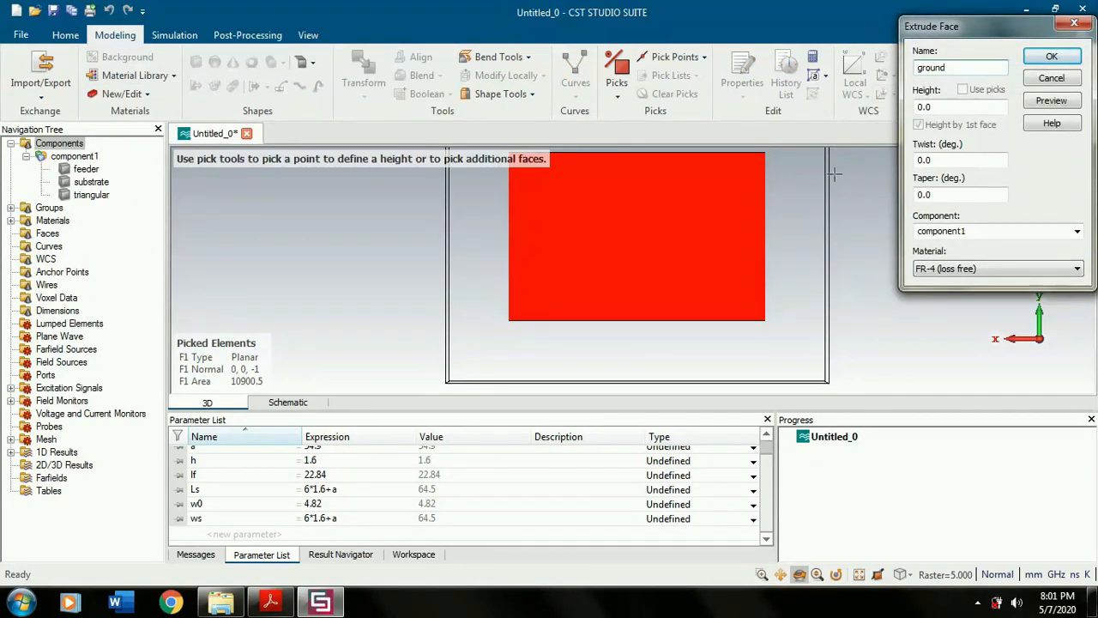
click(981, 109)
text(35)
click(1008, 269)
click(952, 305)
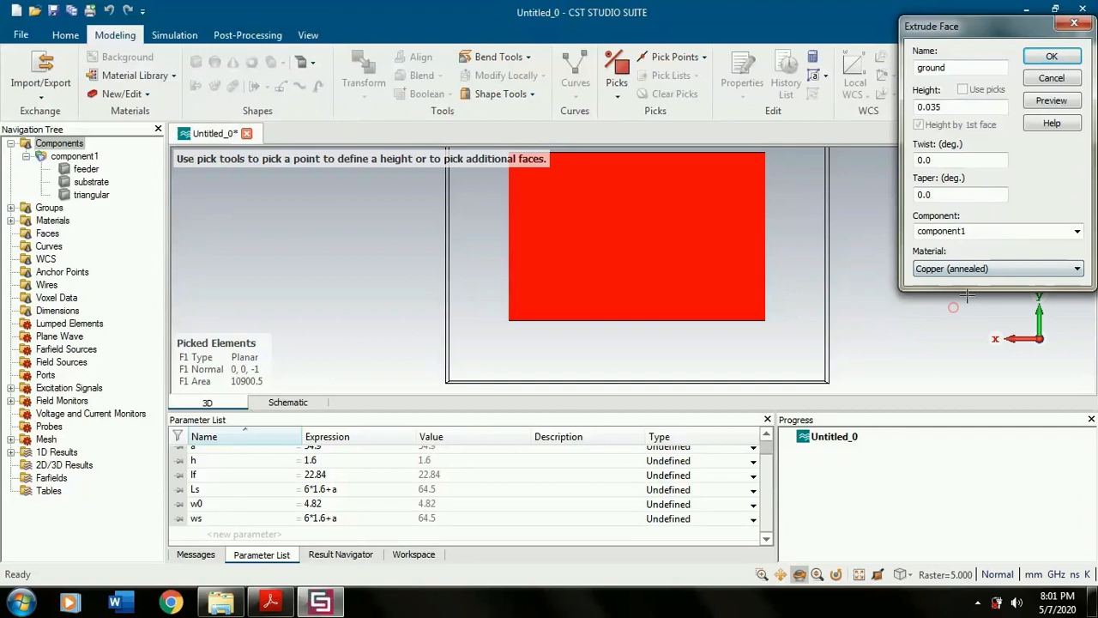
click(1064, 100)
click(1055, 57)
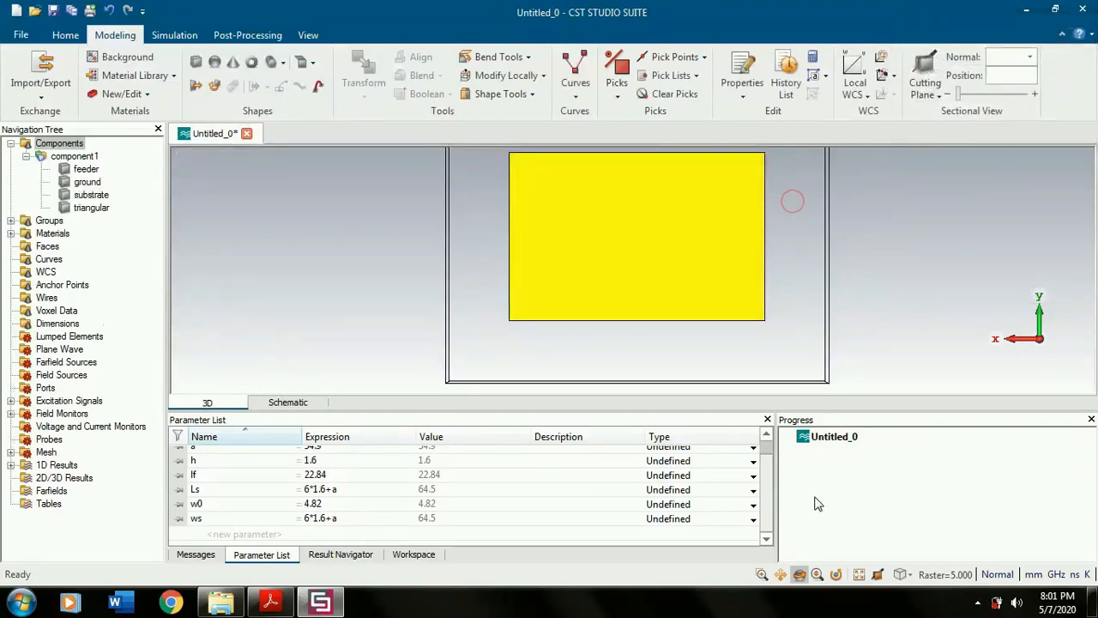
- Switch to the front view and examine the outer end of the feeder at the substrate's edge up close
click(819, 576)
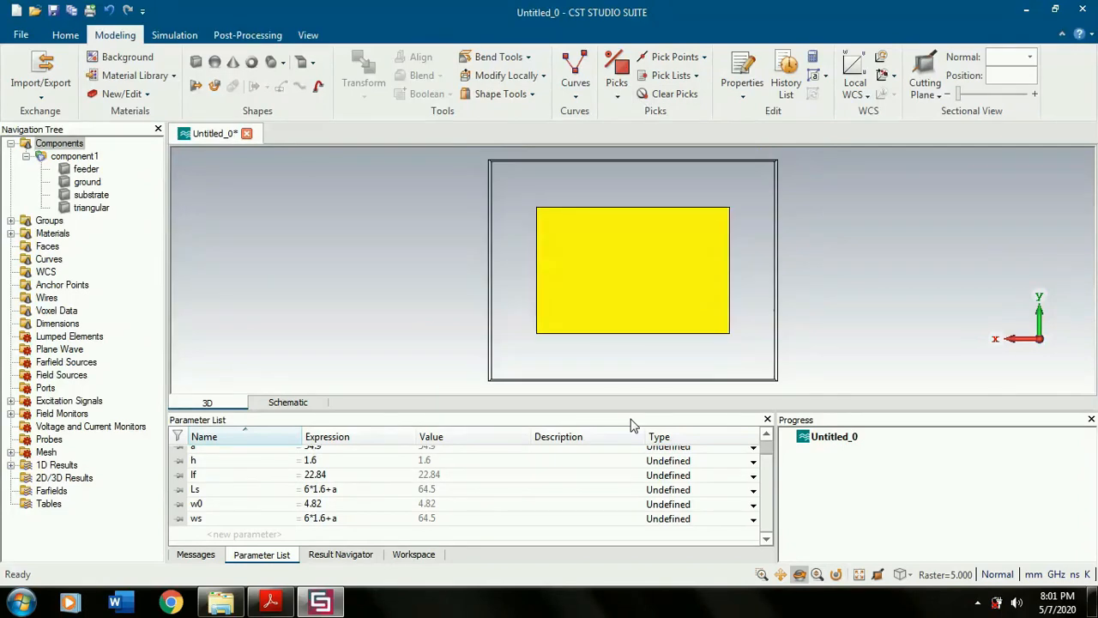
key(5)
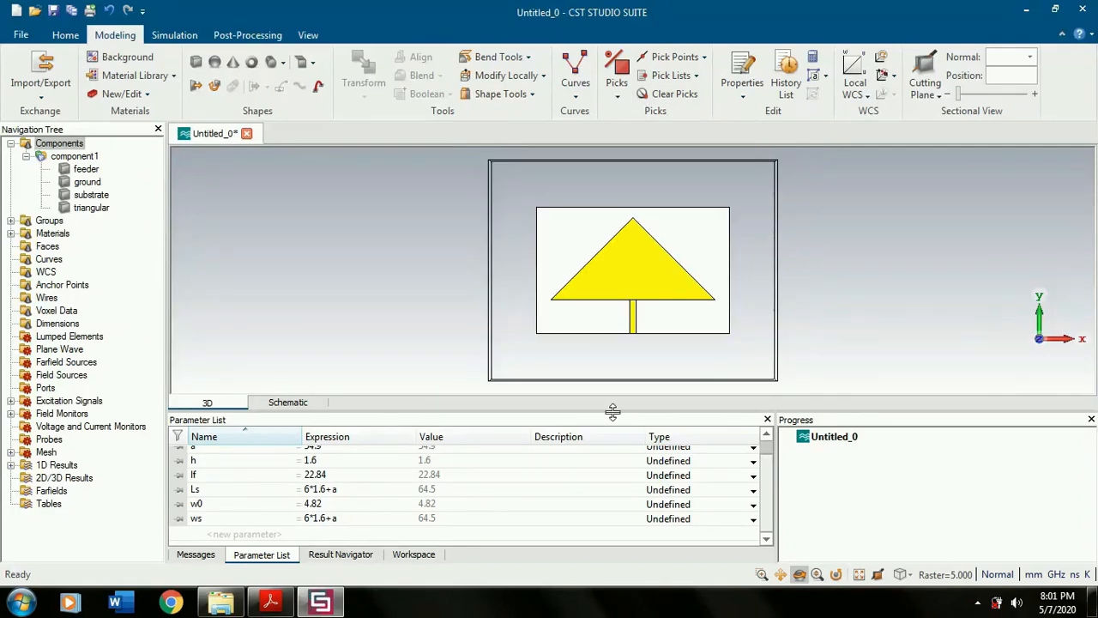
drag(633, 341, 642, 318)
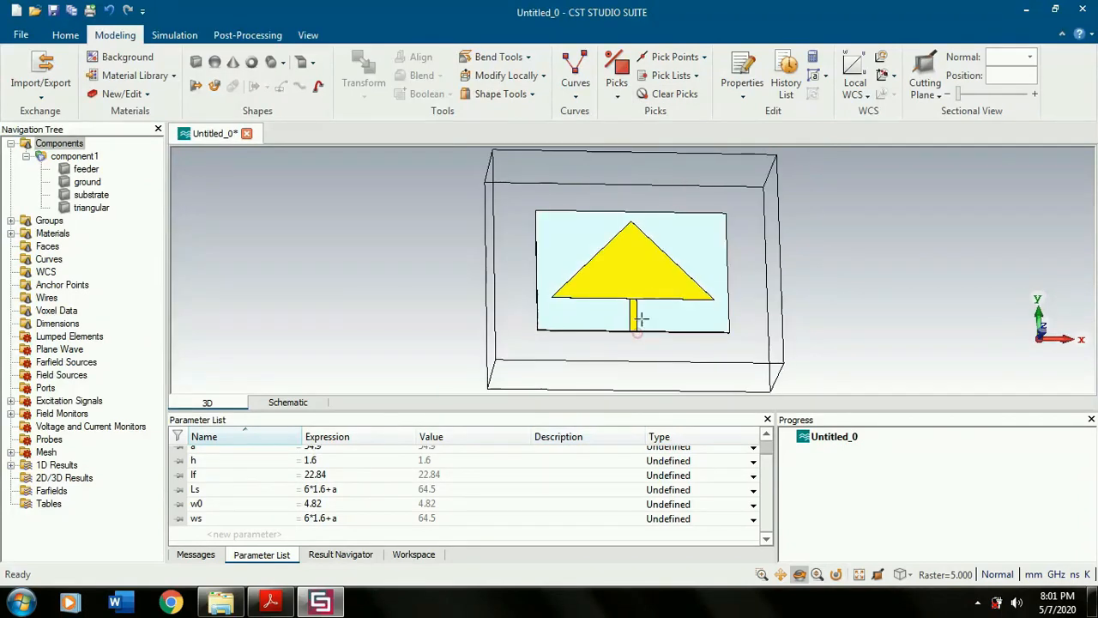
scroll(643, 316, up, 5)
scroll(642, 316, up, 6)
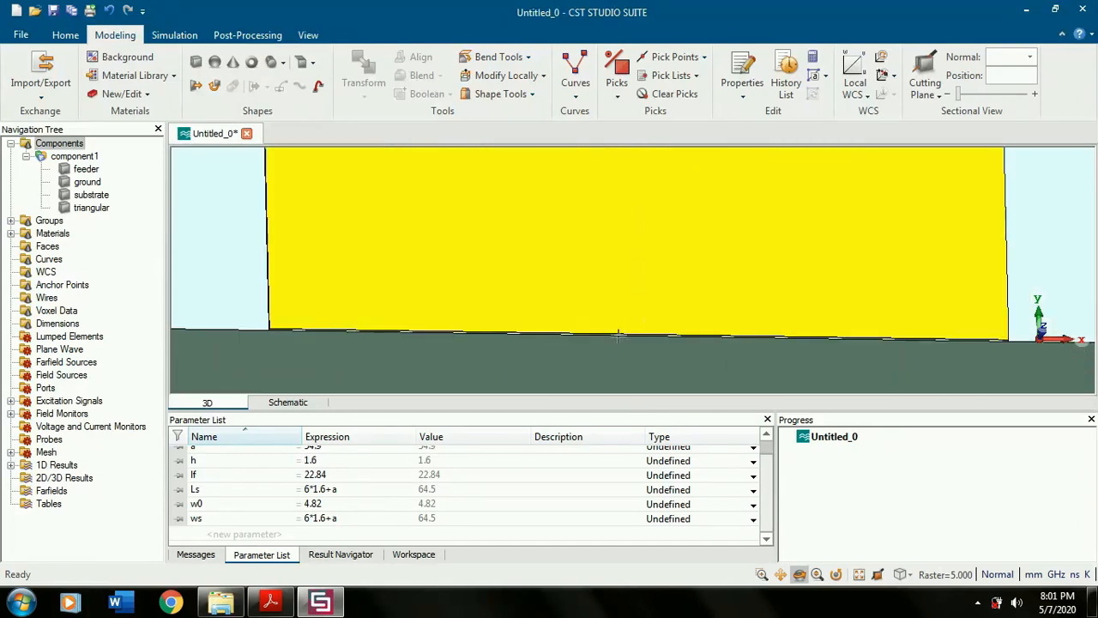
drag(607, 341, 604, 318)
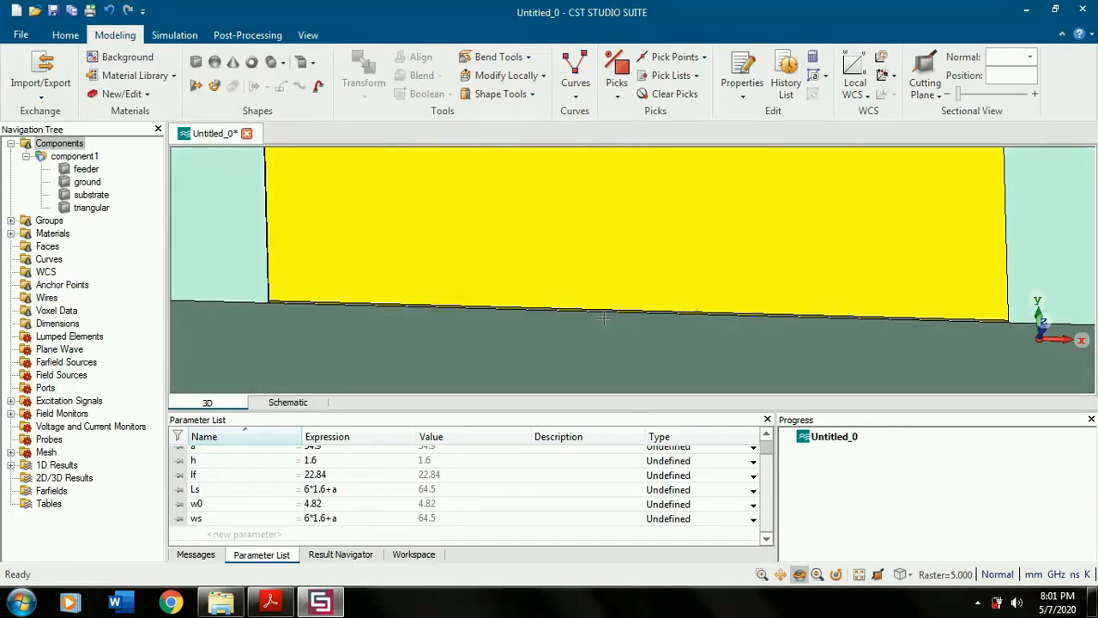
scroll(603, 318, up, 2)
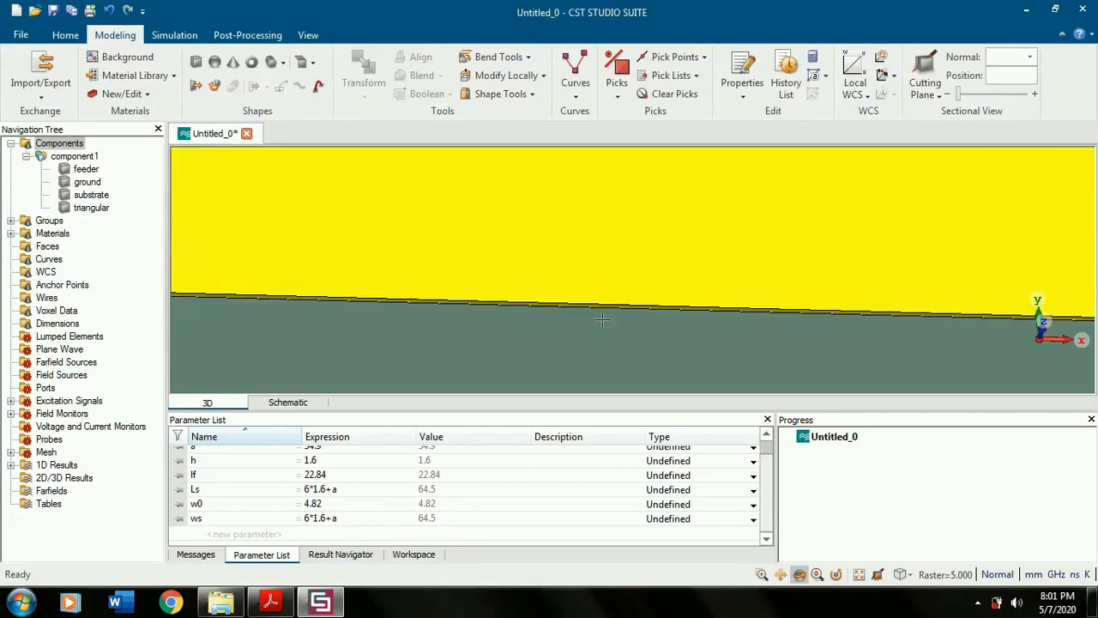
scroll(602, 319, down, 1)
scroll(508, 262, up, 1)
scroll(505, 265, down, 1)
scroll(468, 302, up, 1)
scroll(490, 237, down, 1)
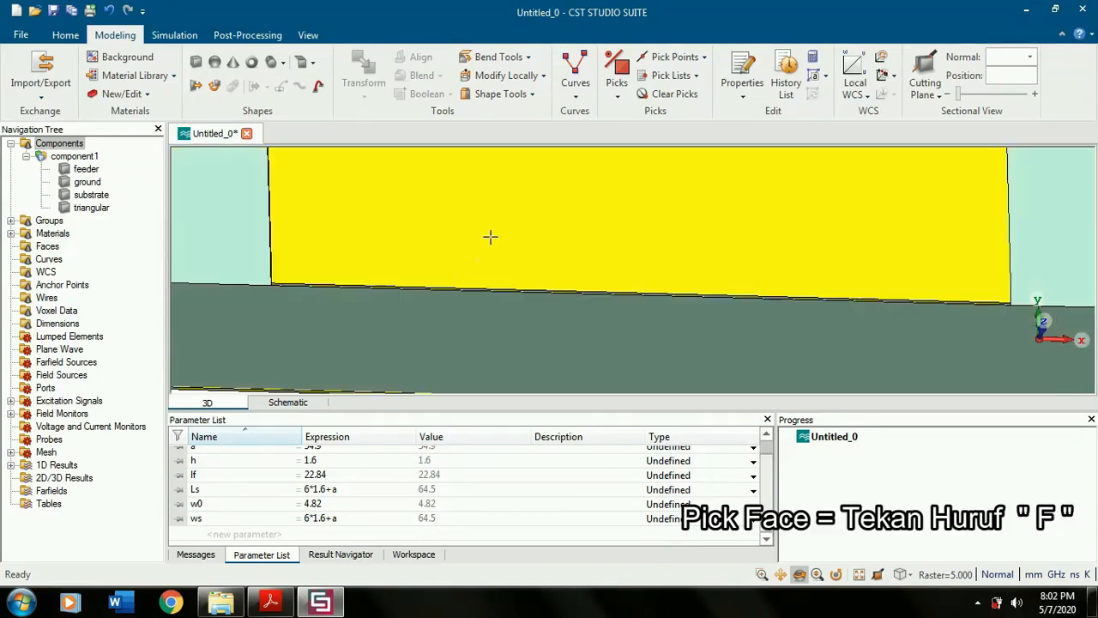
- Pick the thin end face of the feeder at the substrate's edge
key(f)
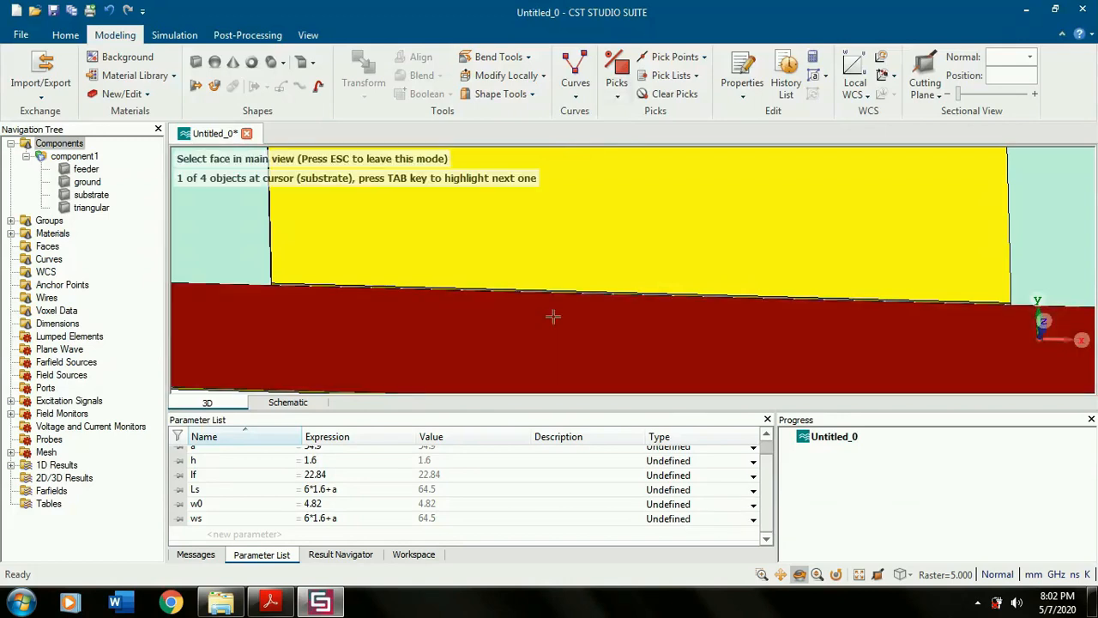
click(645, 168)
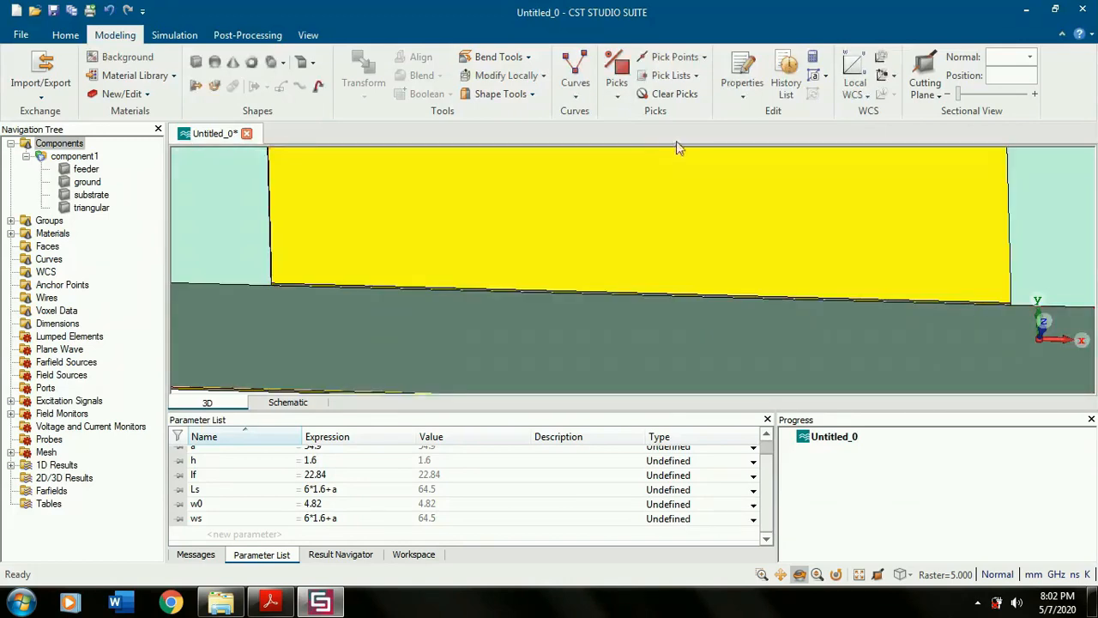
click(619, 100)
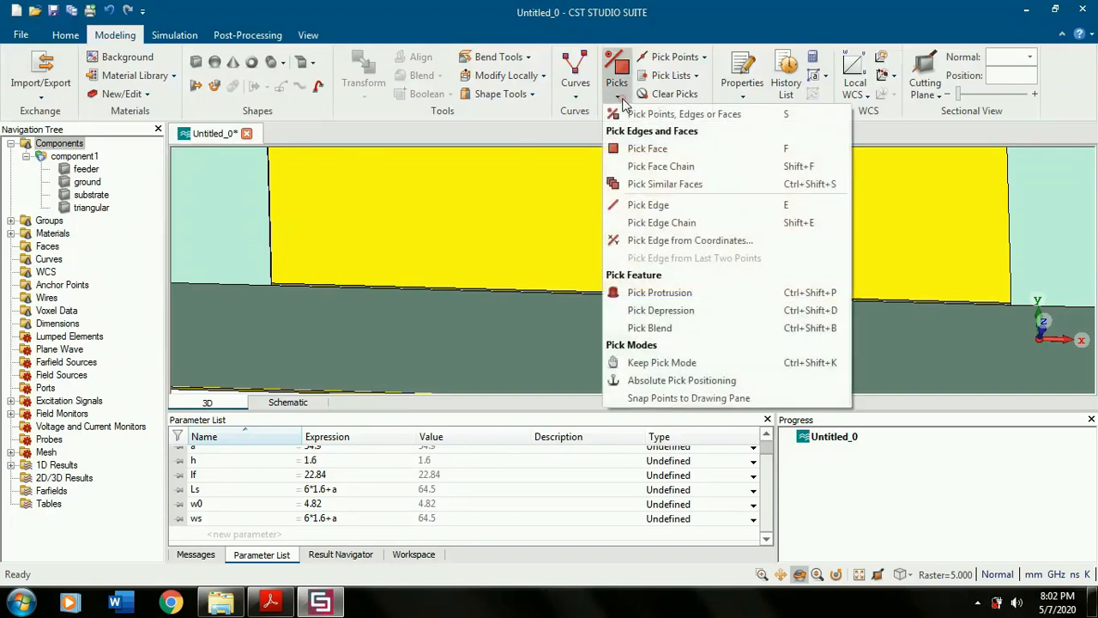
click(666, 154)
scroll(474, 292, down, 2)
drag(475, 290, 537, 214)
scroll(385, 295, up, 3)
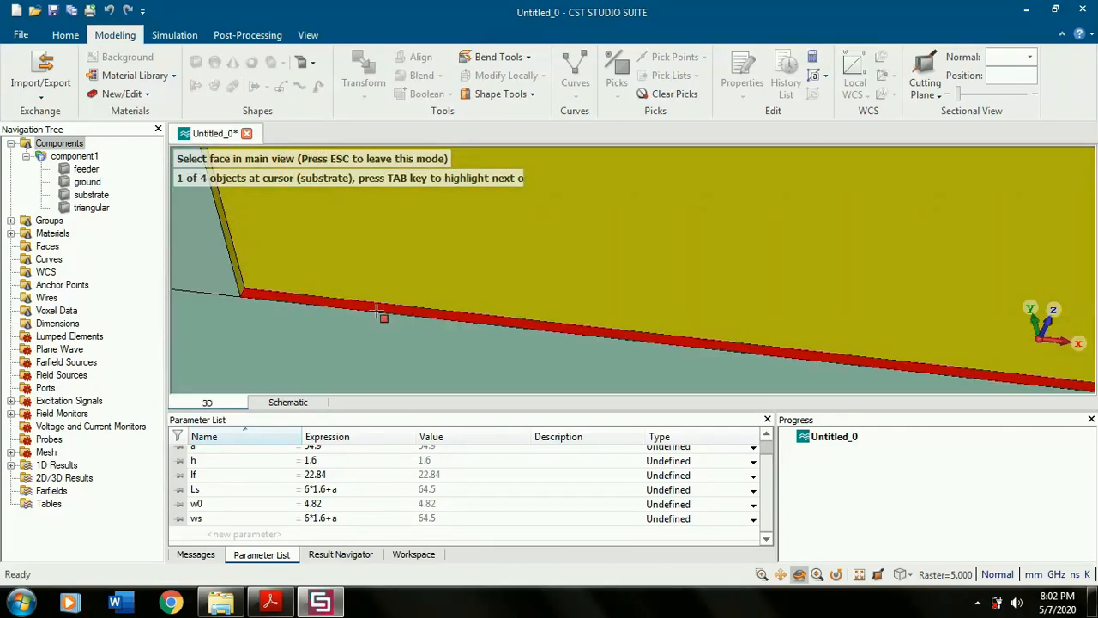
click(376, 303)
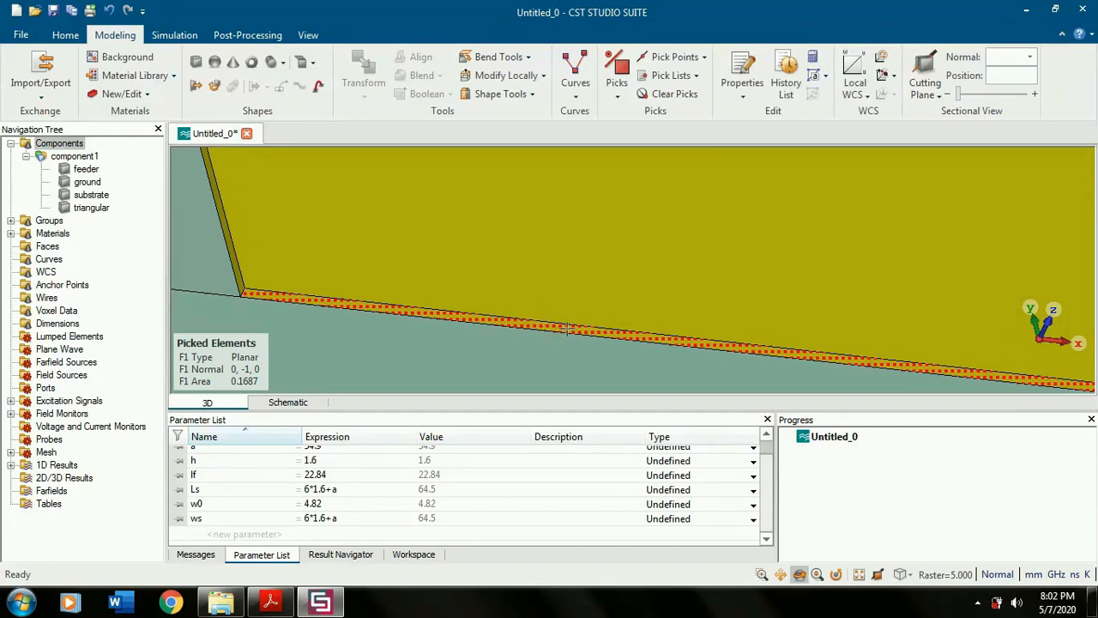
- Calculate the port extension coefficient for the microstrip feed with the solver's port macro, setting Er to 2.2
click(65, 35)
click(753, 101)
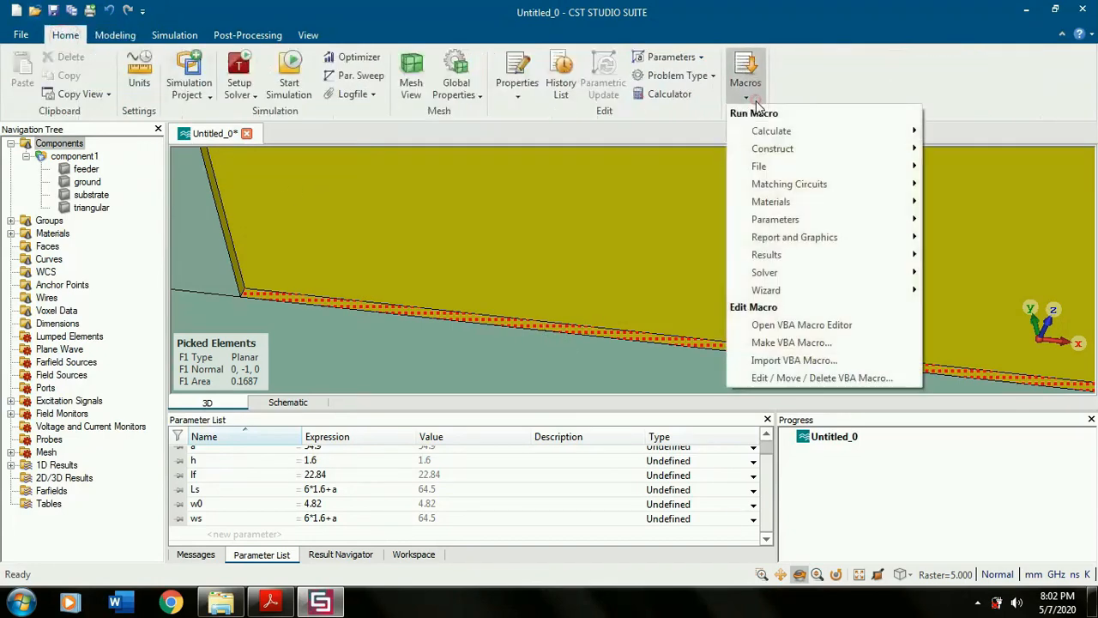
mouse_move(780, 269)
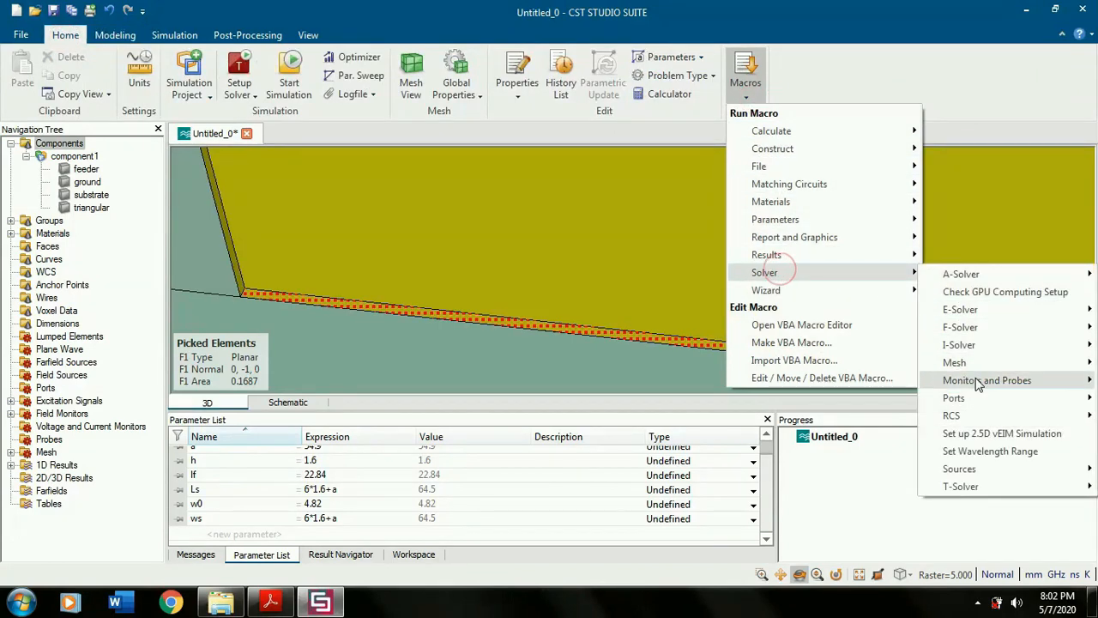
mouse_move(961, 399)
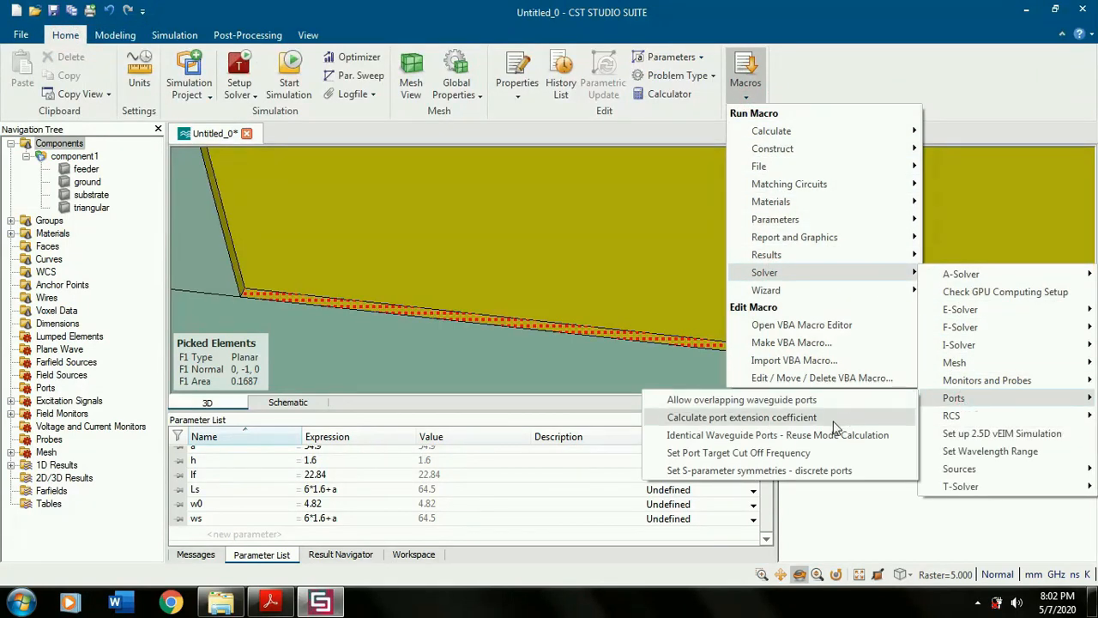
click(798, 417)
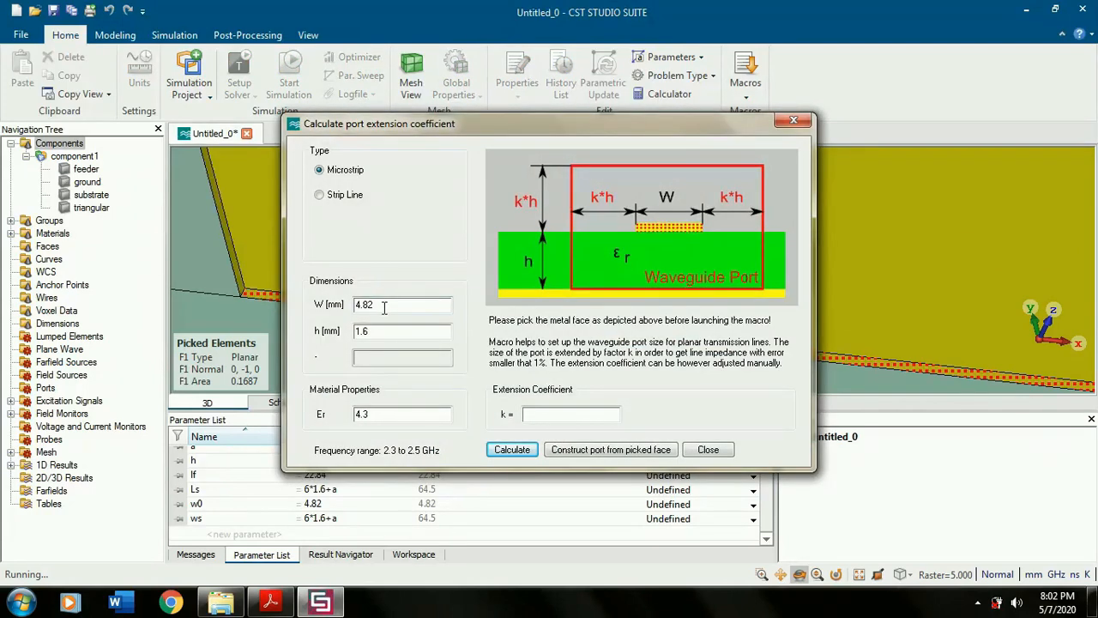
click(415, 415)
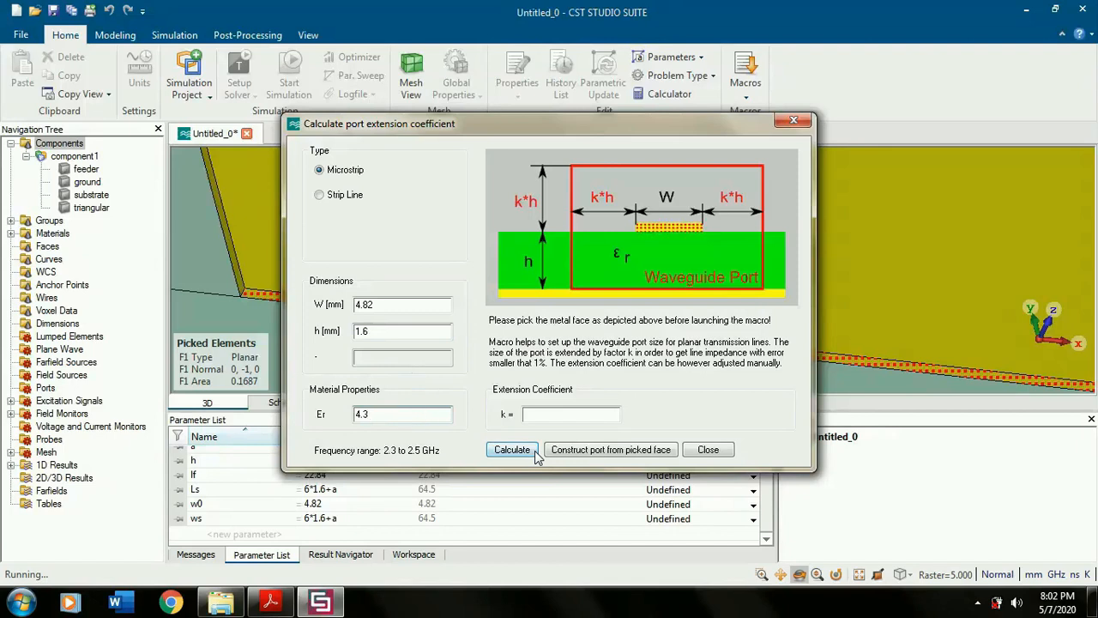
key(BackSpace)
click(513, 449)
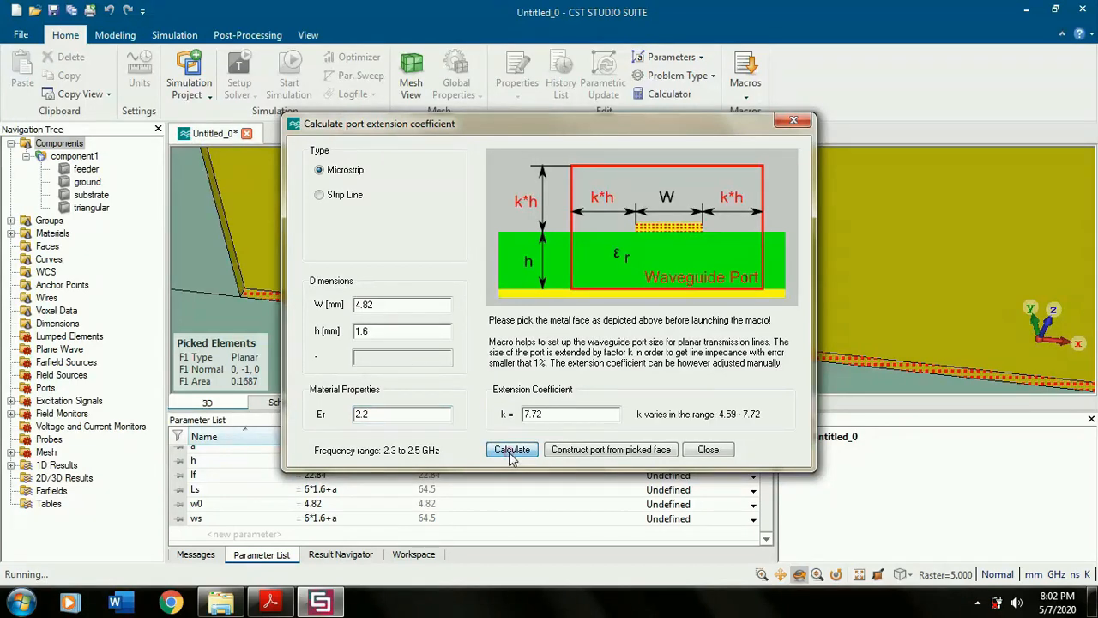
- Construct the waveguide port from the picked feeder face using the calculated extension coefficient, and close the macro
click(573, 417)
click(597, 451)
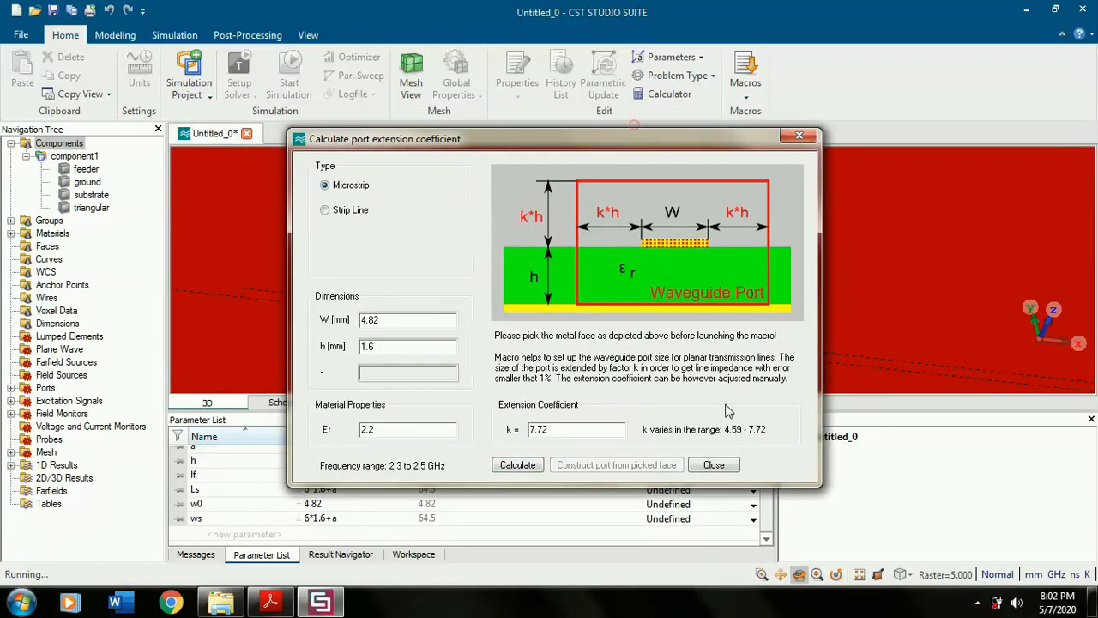
click(716, 465)
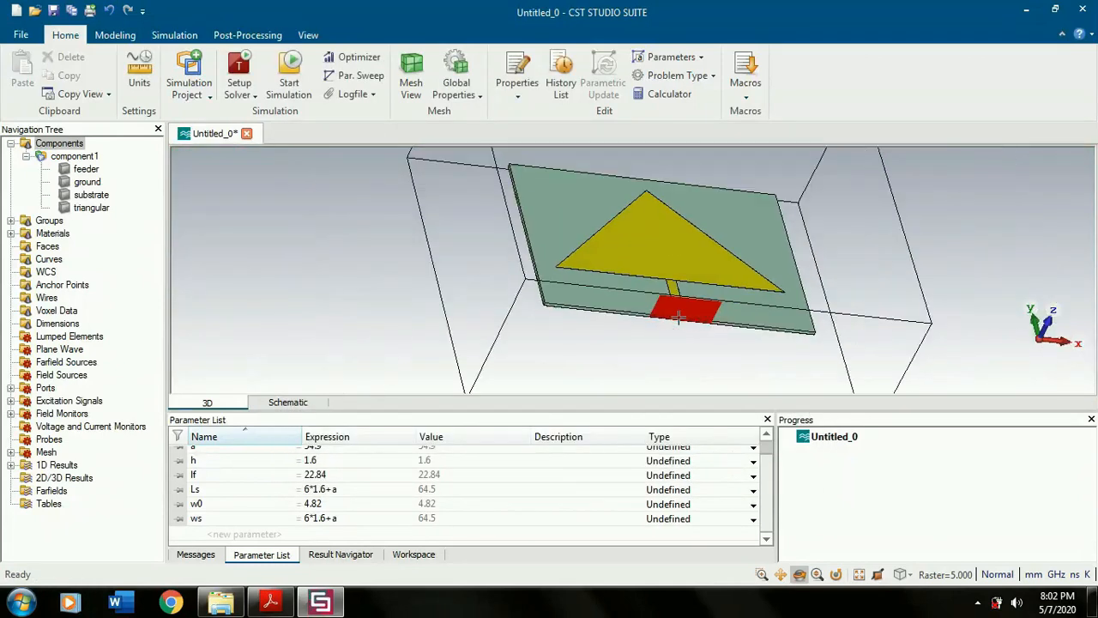
- Check the substrate's general material parameters, including its Epsilon, without changing them
right_click(86, 195)
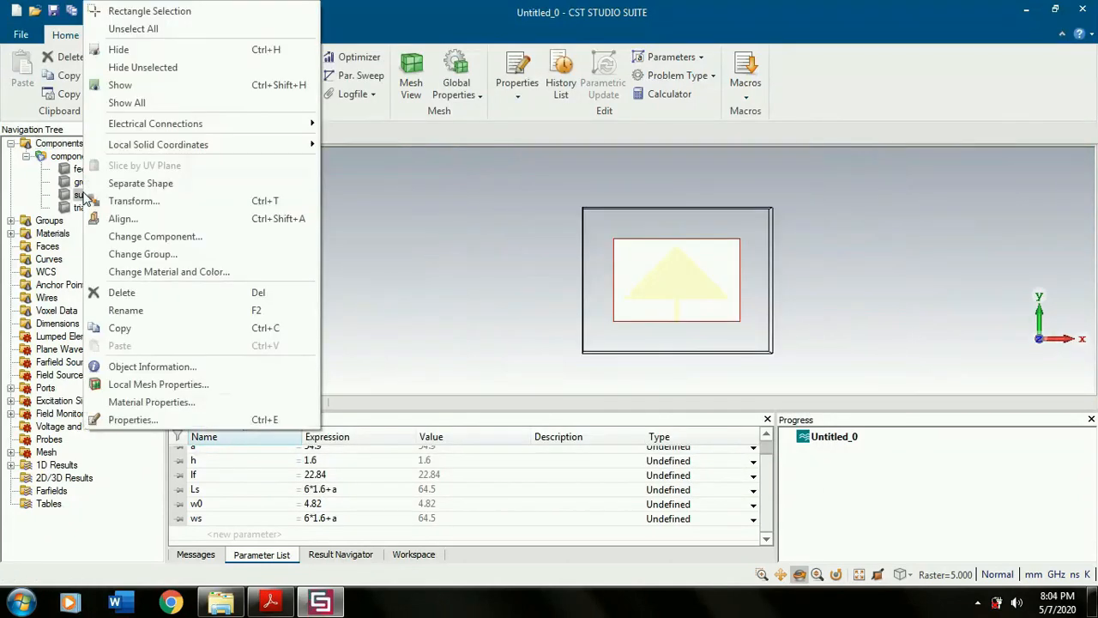
click(234, 400)
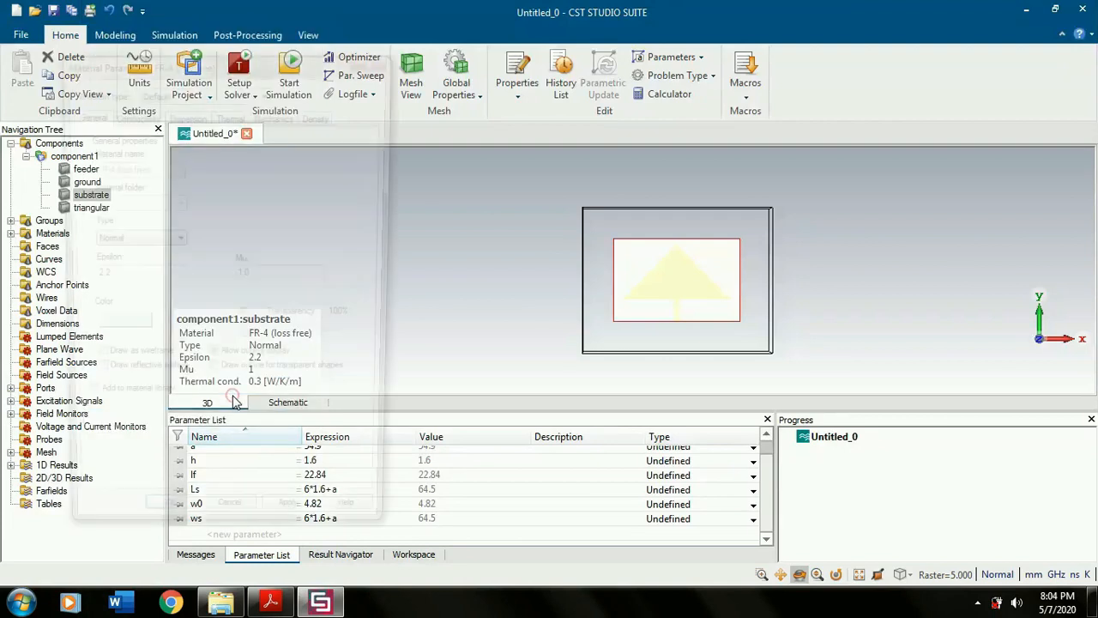
click(382, 62)
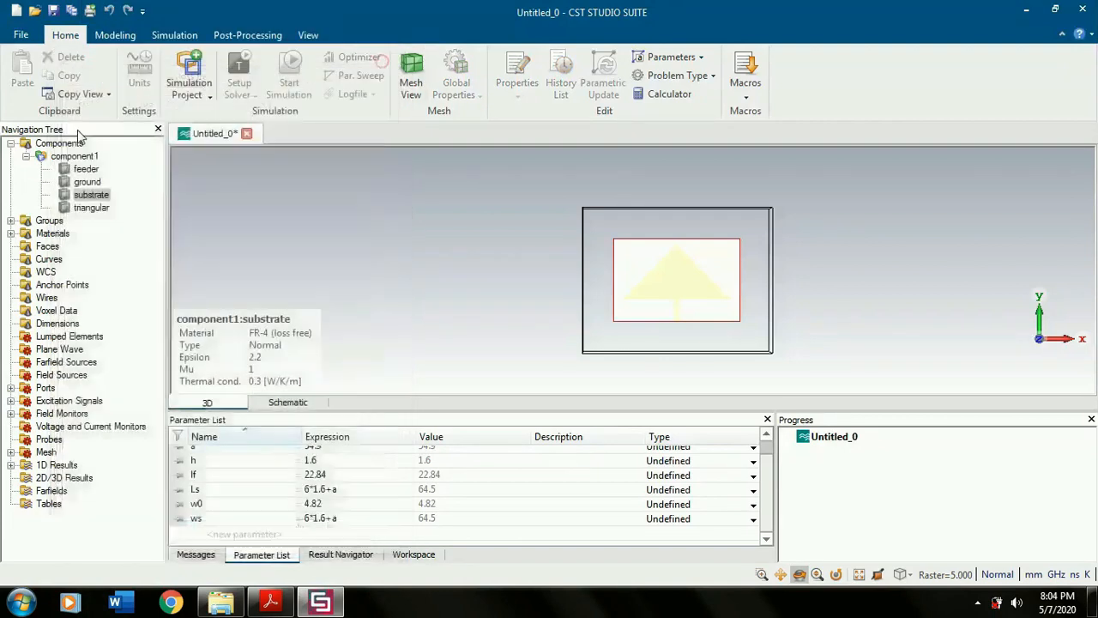
right_click(90, 196)
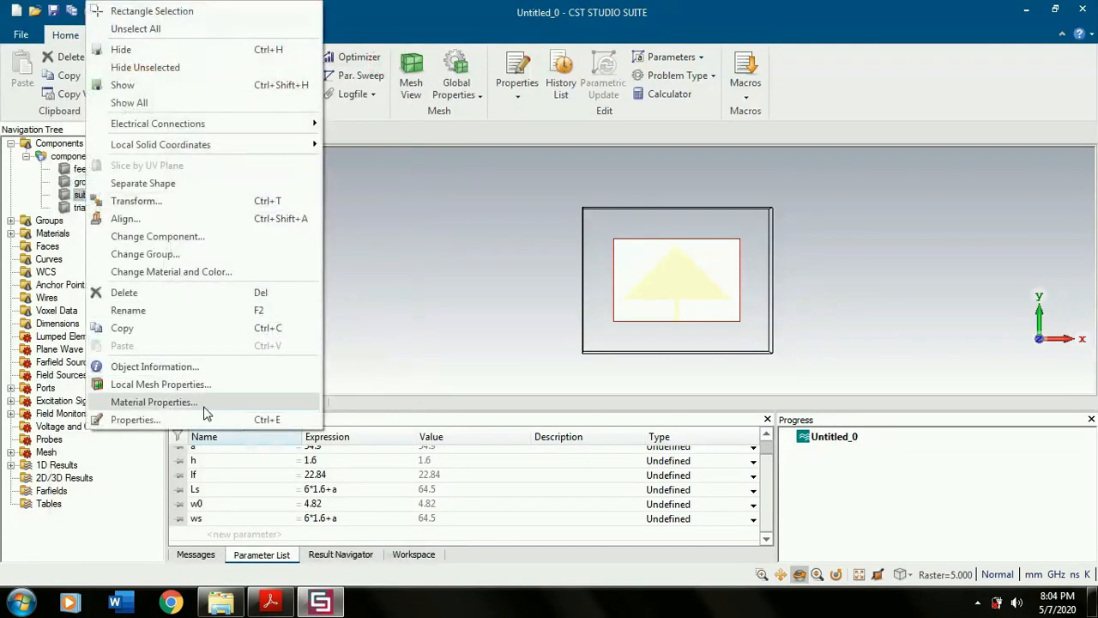
click(204, 403)
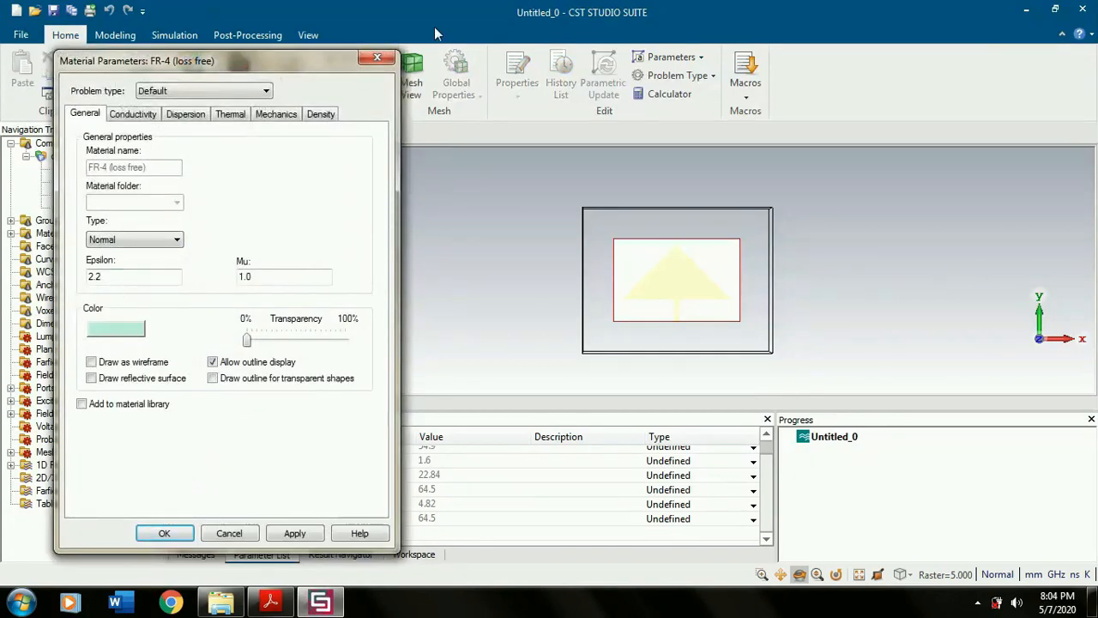
click(377, 57)
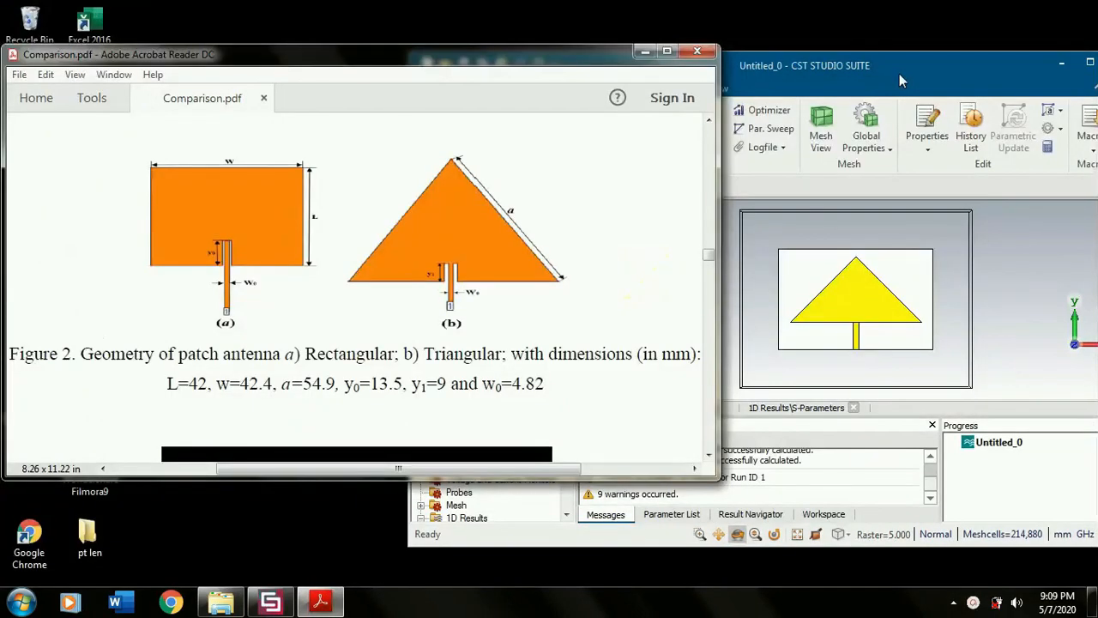
- Compare the modelled patch and feeder junction with the triangular geometry in Figure 2 of Comparison.pdf in Adobe Acrobat Reader
drag(899, 74, 684, 131)
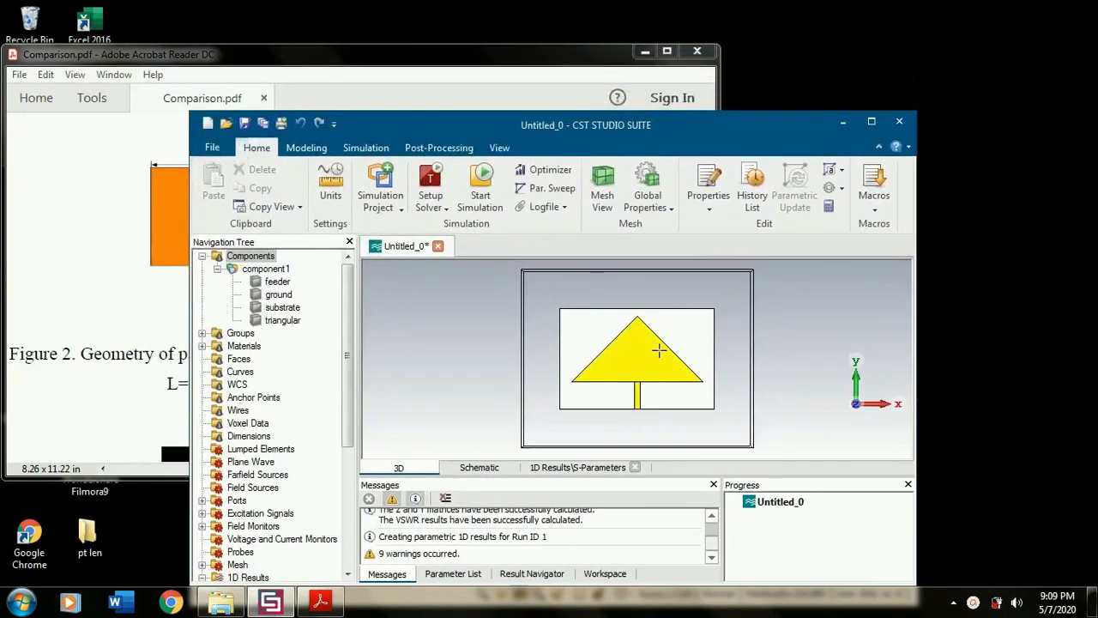
scroll(647, 385, up, 5)
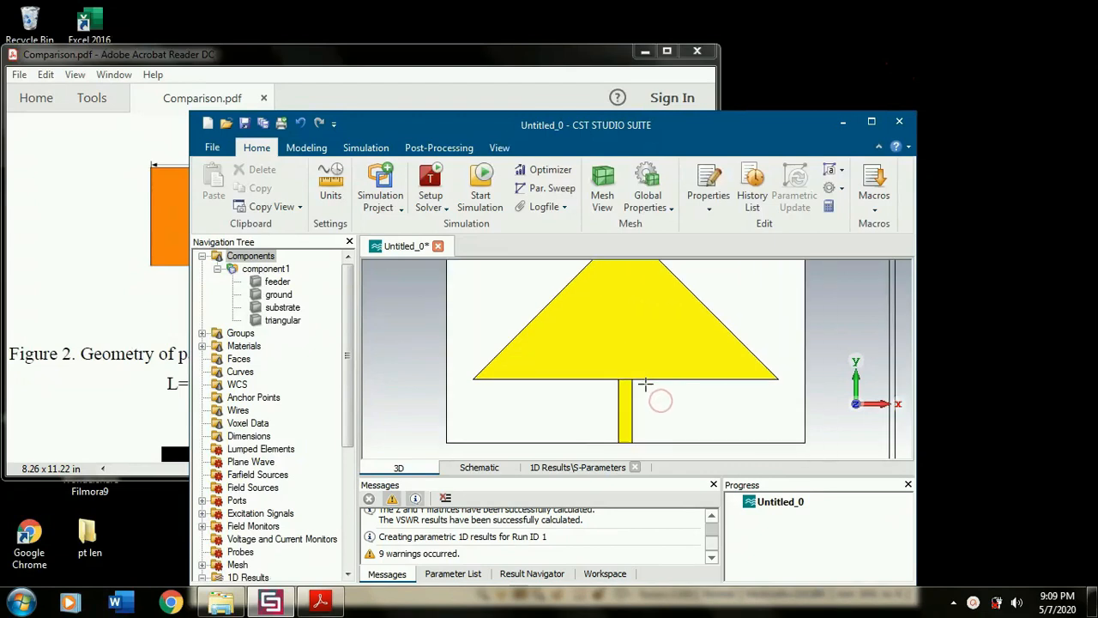
click(479, 86)
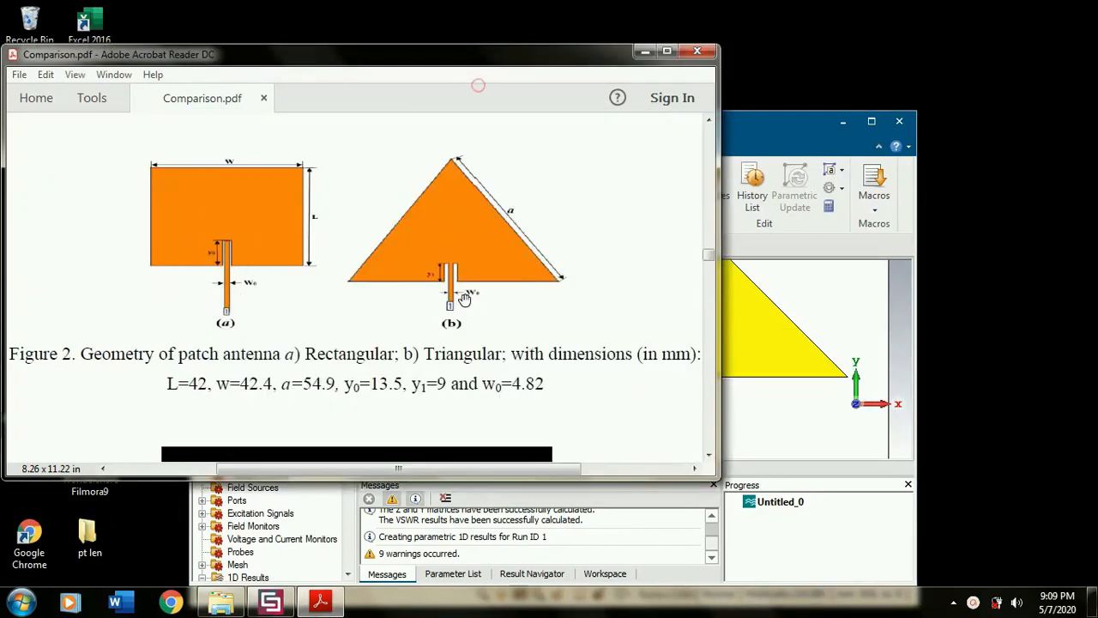
scroll(450, 271, down, 1)
scroll(464, 261, up, 1)
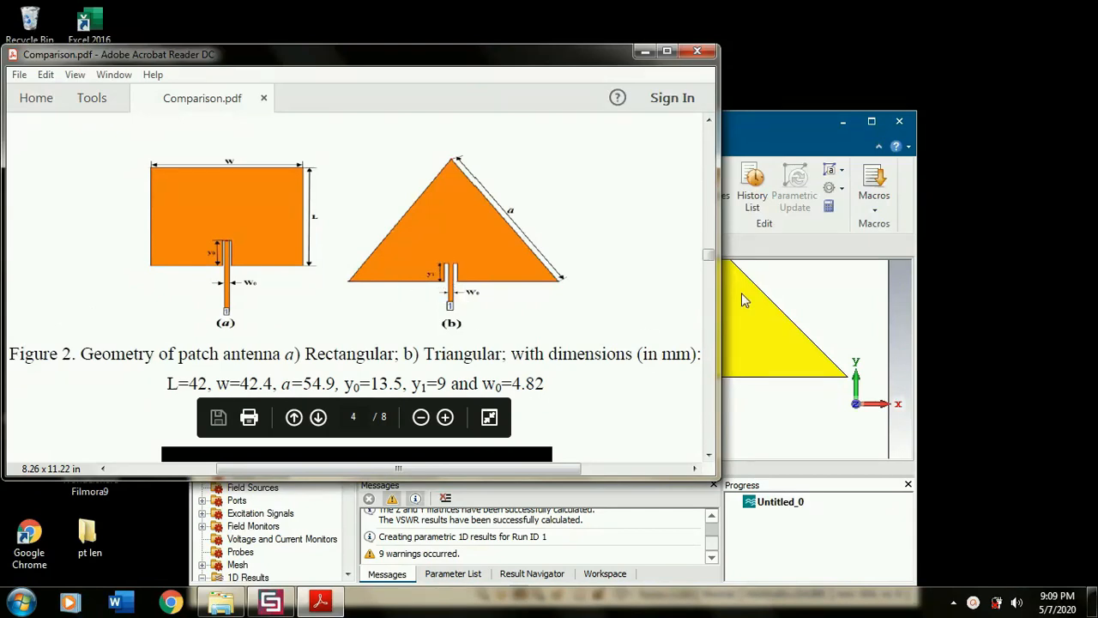
drag(772, 126, 945, 125)
drag(934, 121, 676, 107)
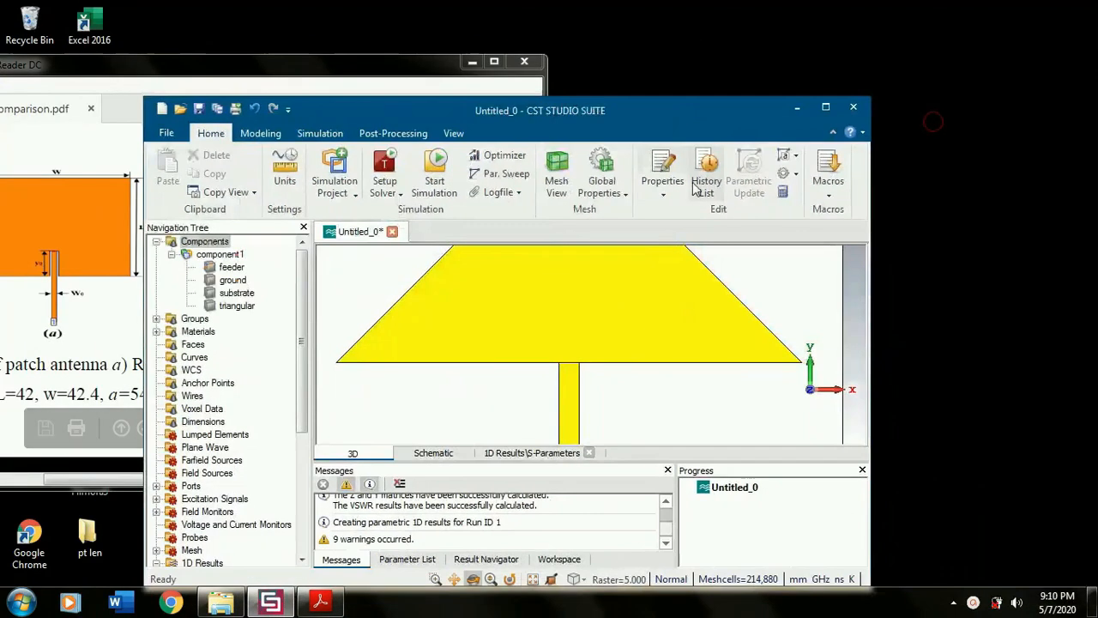
- Pick the end point at the left corner where the feeder meets the triangular patch's base
click(258, 133)
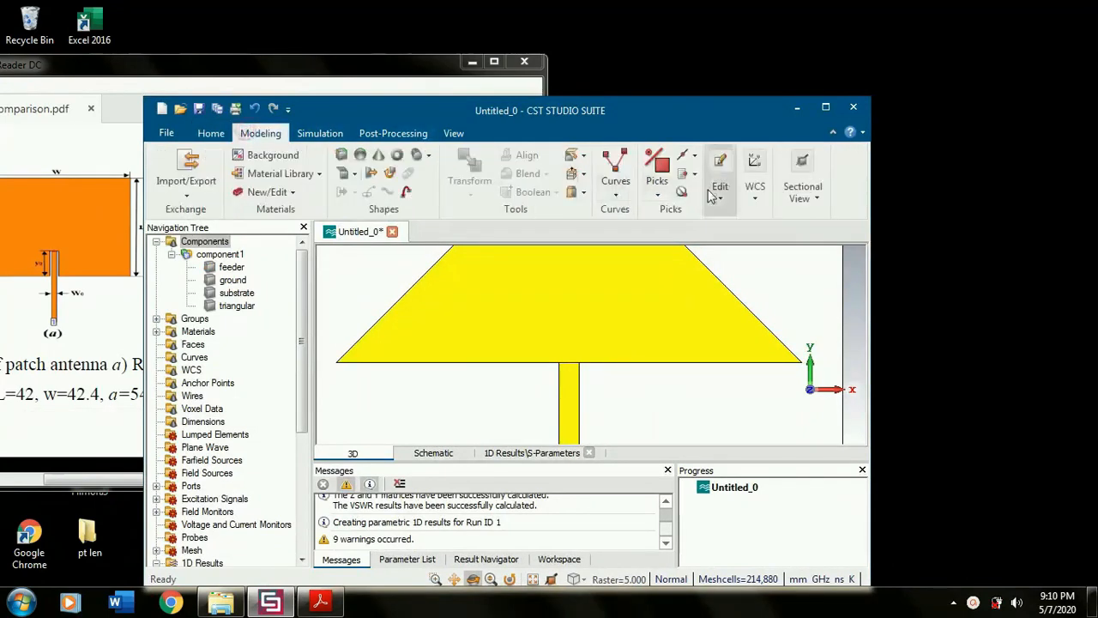
click(657, 182)
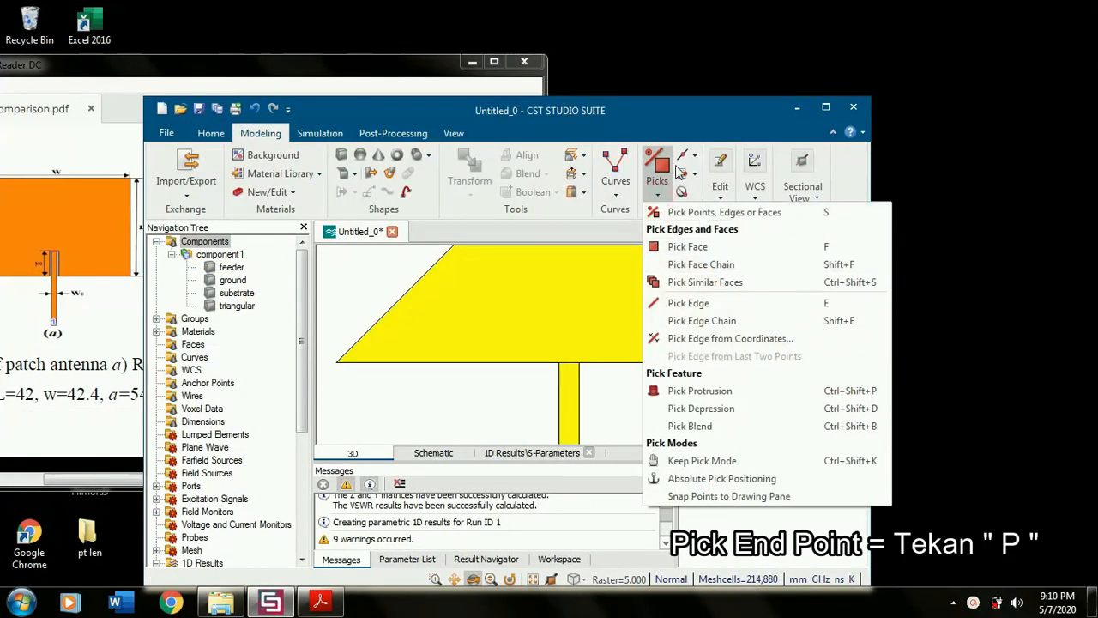
click(683, 173)
click(712, 209)
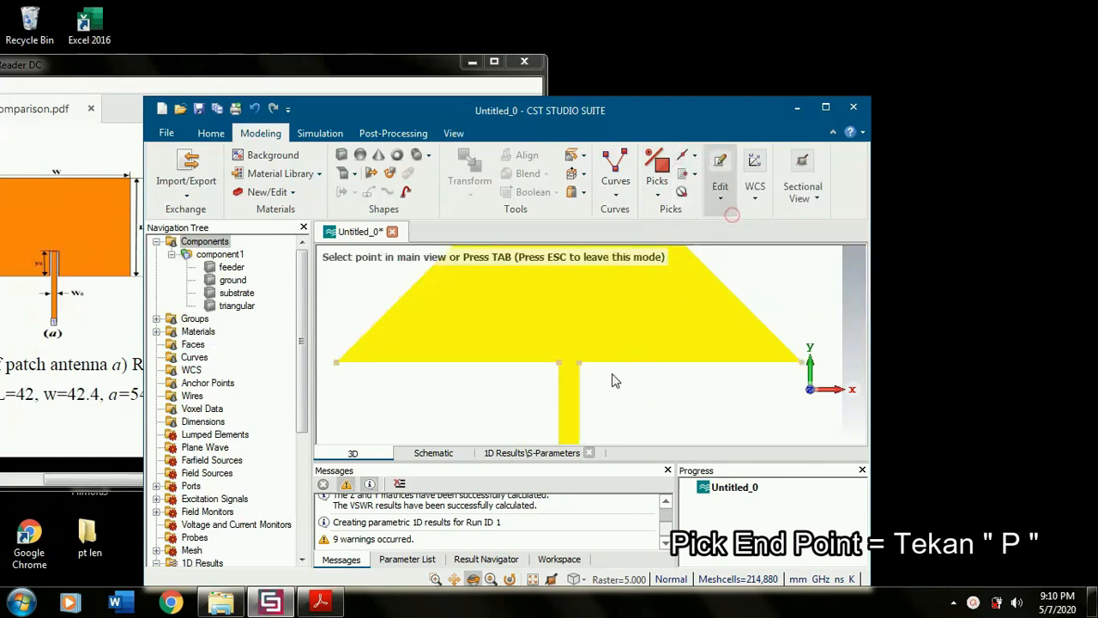
click(557, 359)
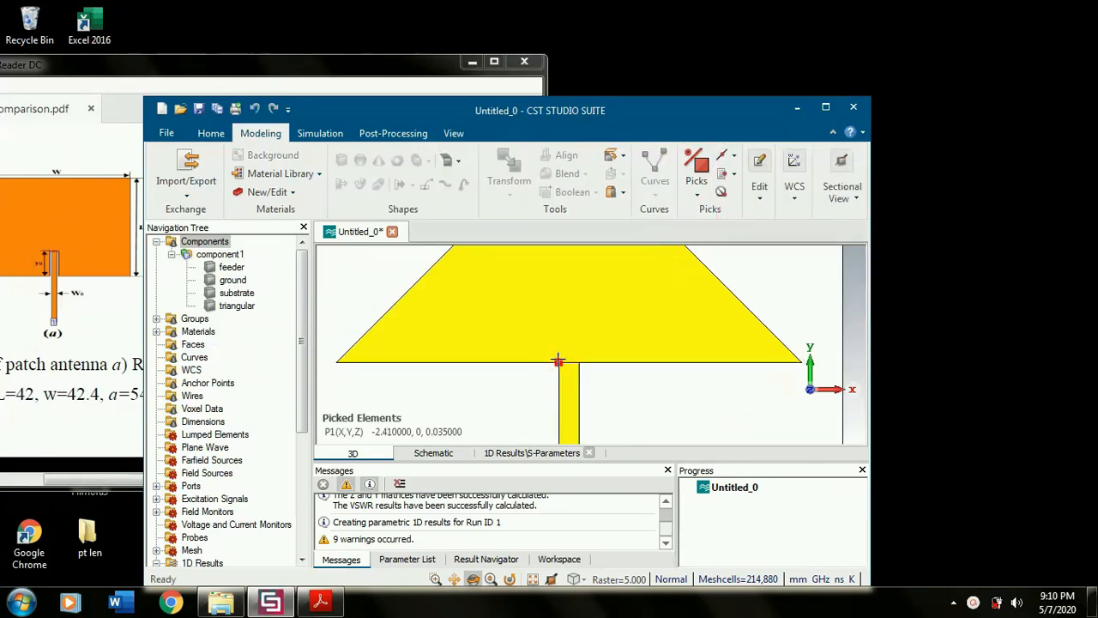
- Align the WCS with the picked corner where the feeder meets the triangle's base, keeping the paper's figure in view
click(796, 206)
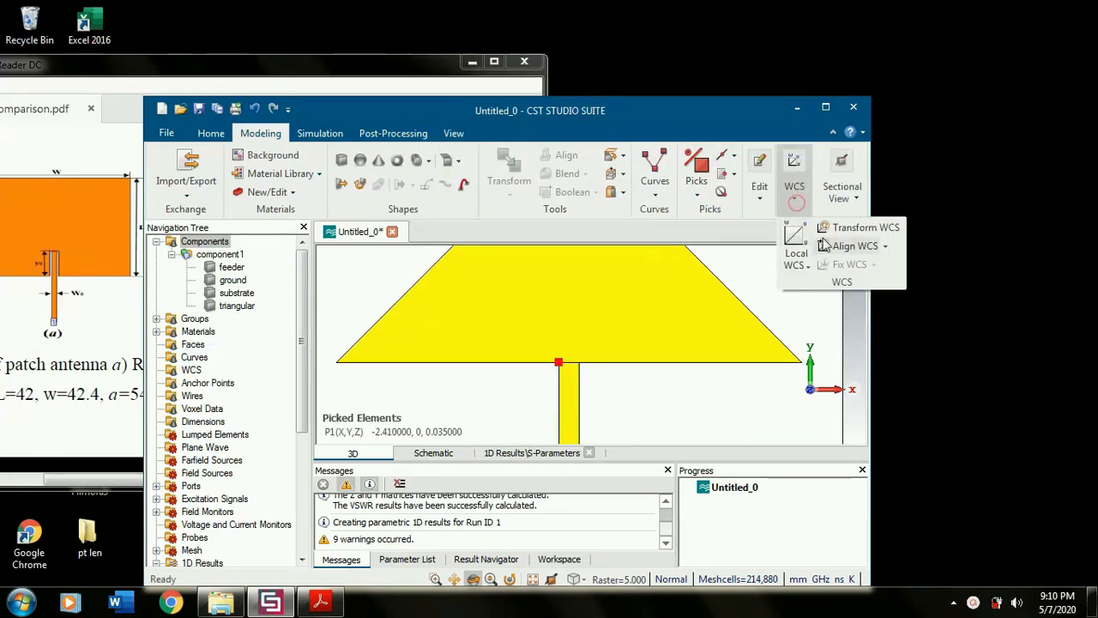
click(842, 245)
drag(585, 109, 835, 80)
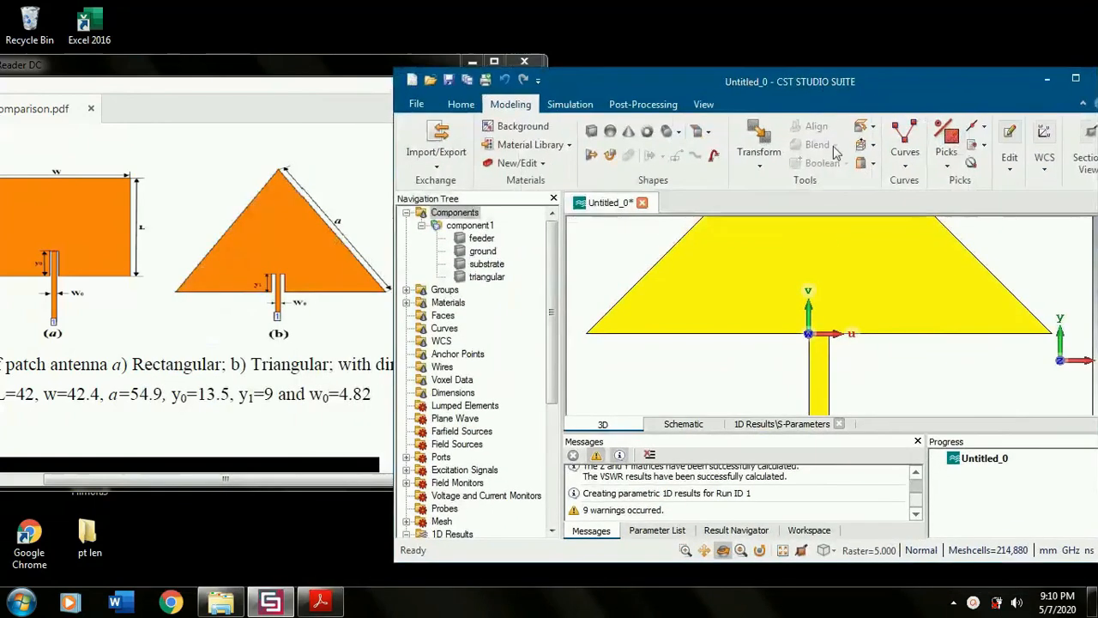
- Begin a new brick named slot and set its Umin to -w0
click(591, 132)
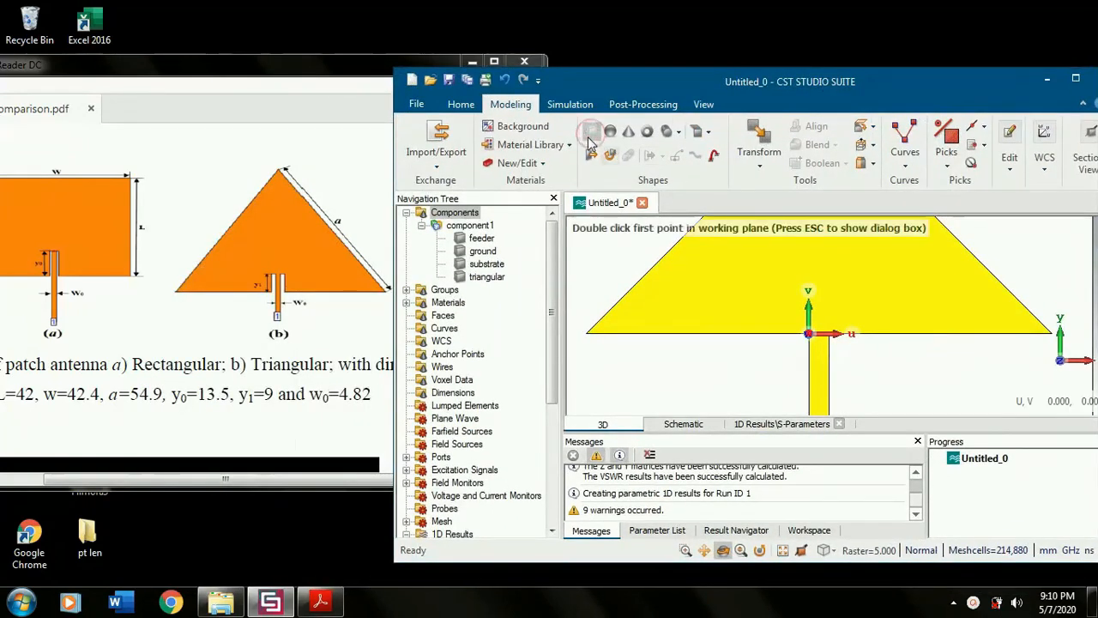
key(Escape)
text(slt)
key(Tab)
double_click(962, 145)
text(slot)
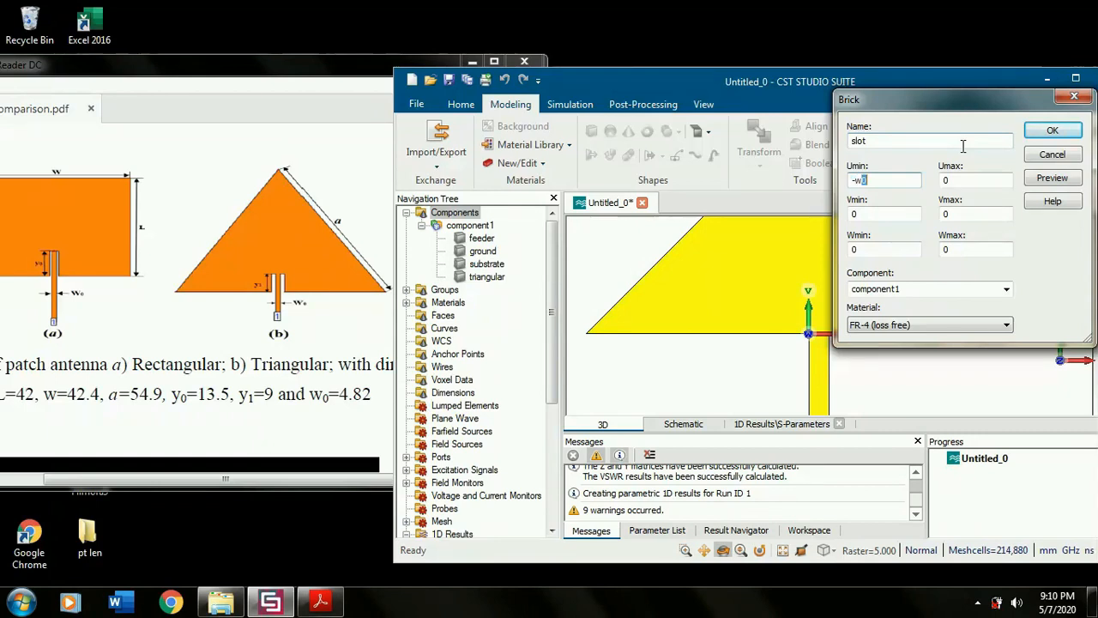
text(0)
- Set the slot brick's Vmax to y1 and Wmax to -0.035, and define the parameter y1 as 9
click(291, 283)
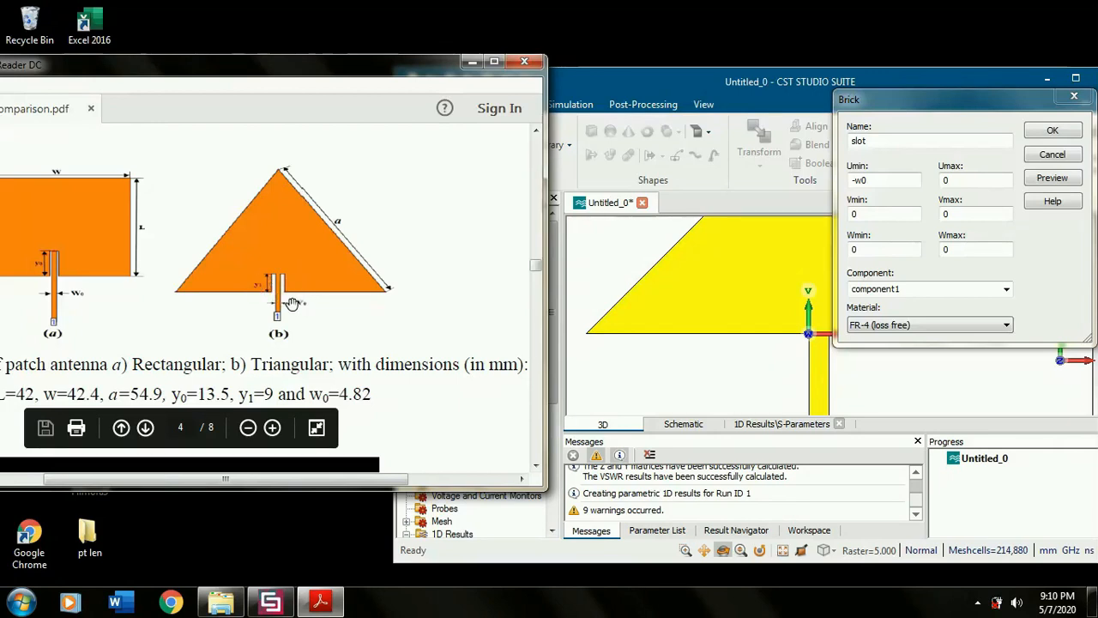
click(965, 214)
key(BackSpace)
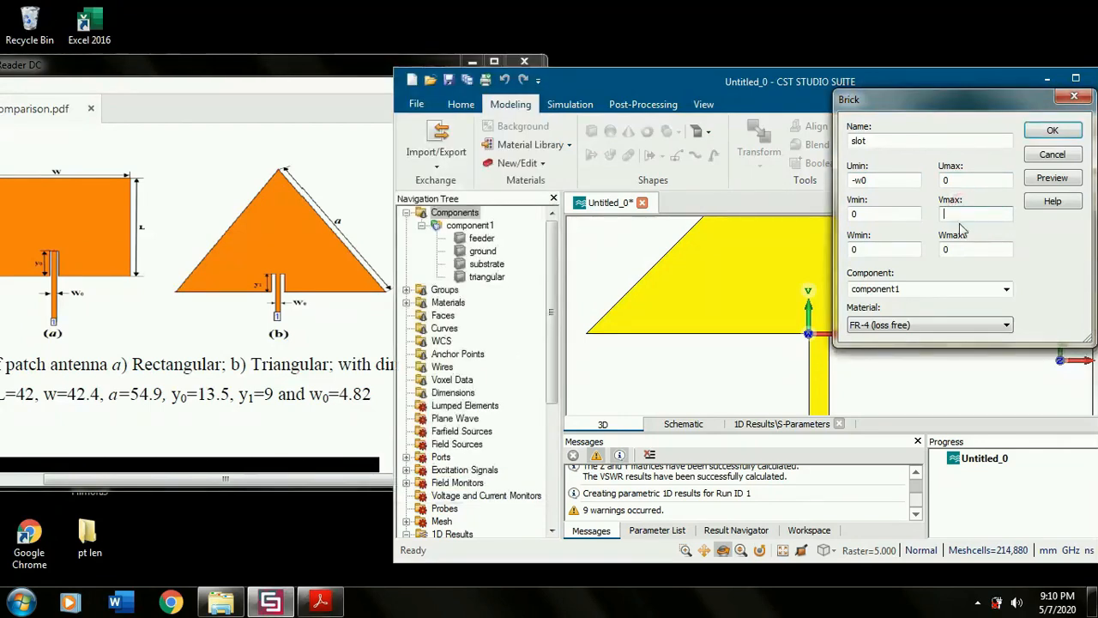
text(y1)
click(954, 250)
key(BackSpace)
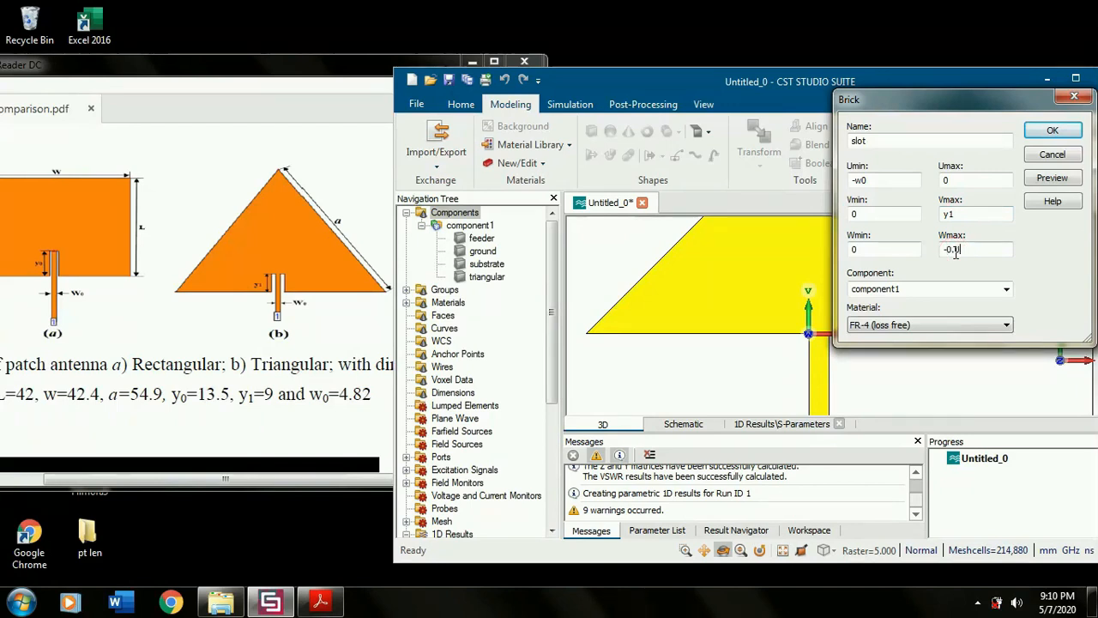
click(1051, 177)
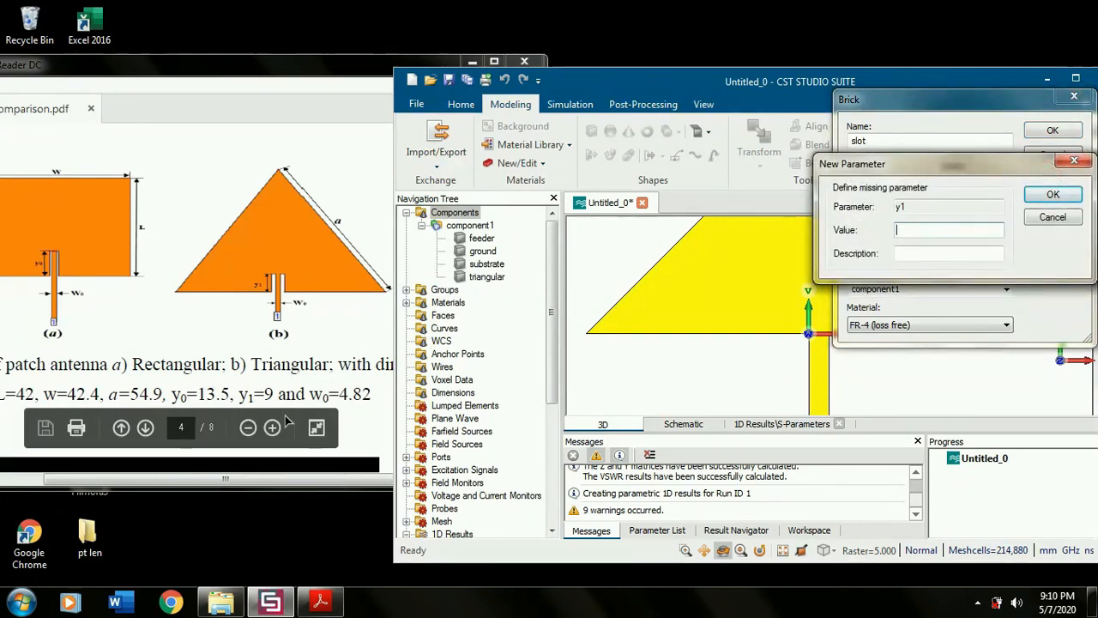
click(1052, 196)
- Assign Copper (annealed) to the slot and create it, deleting current and parametric results while keeping the result cache
click(931, 324)
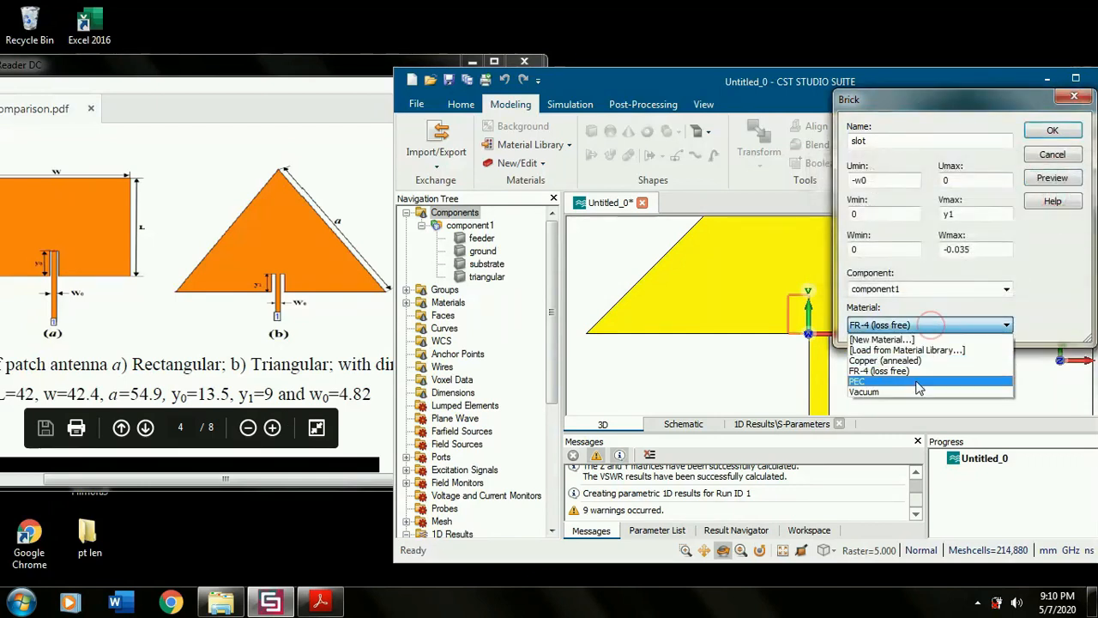
click(914, 361)
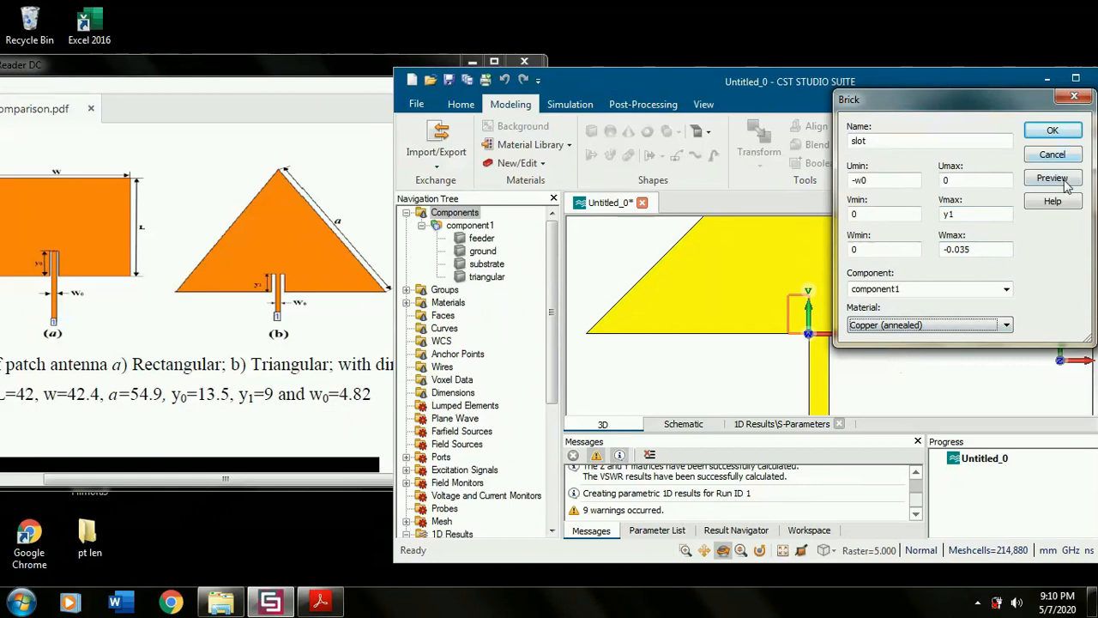
click(1052, 130)
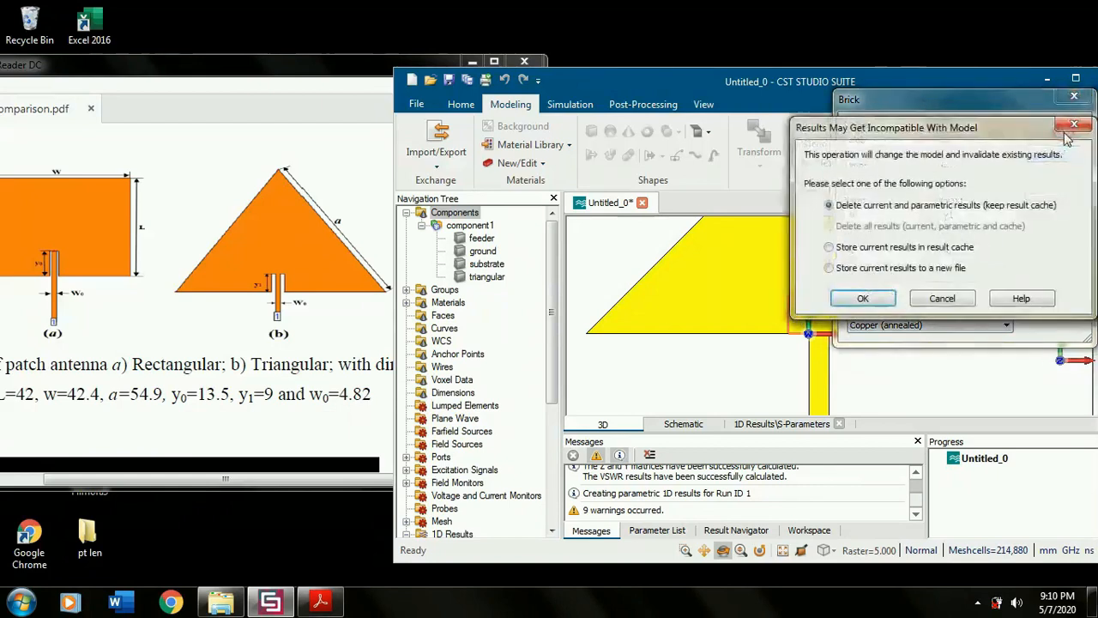
click(863, 297)
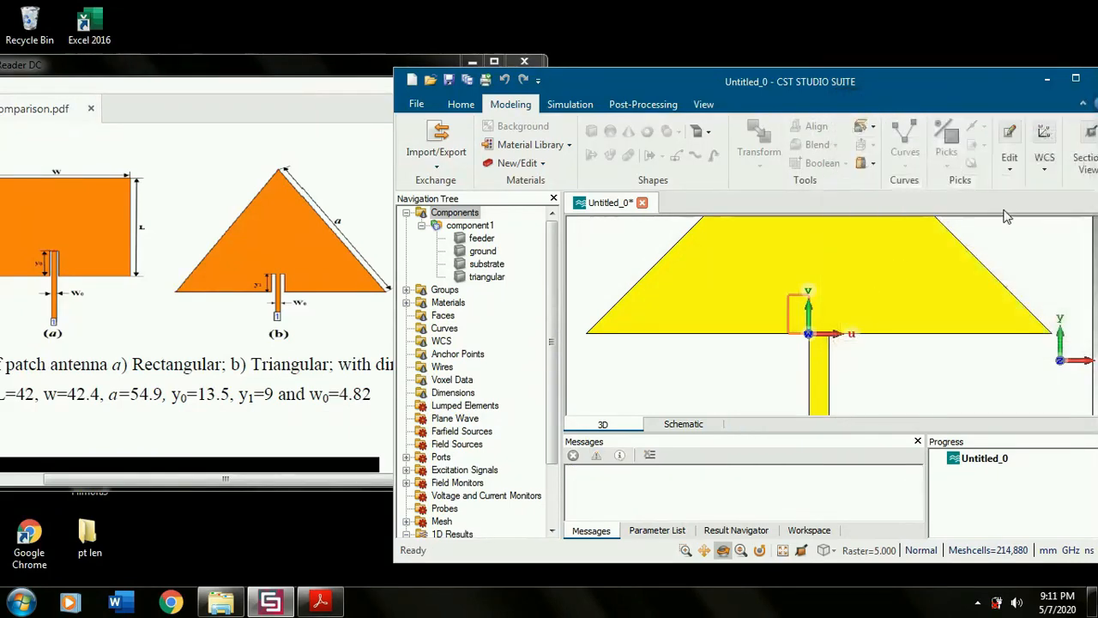
- Inspect the slot brick's position and thickness against the patch and feeder from an angled and a front view
drag(808, 318, 735, 366)
scroll(802, 328, up, 8)
drag(652, 362, 656, 341)
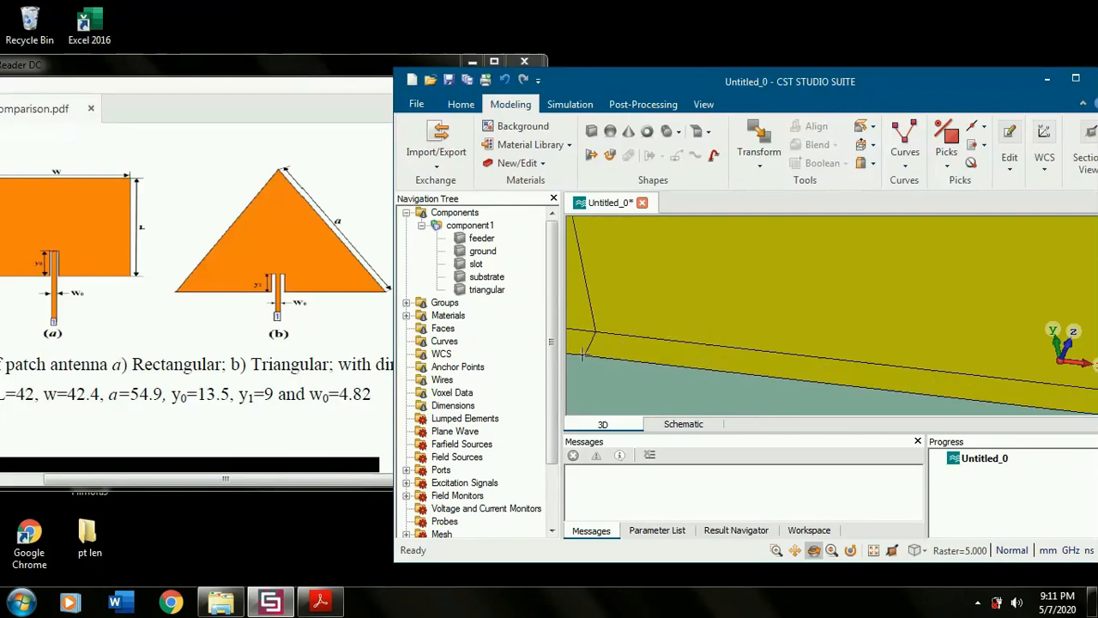
scroll(718, 328, down, 3)
key(5)
scroll(768, 356, down, 4)
scroll(882, 367, down, 2)
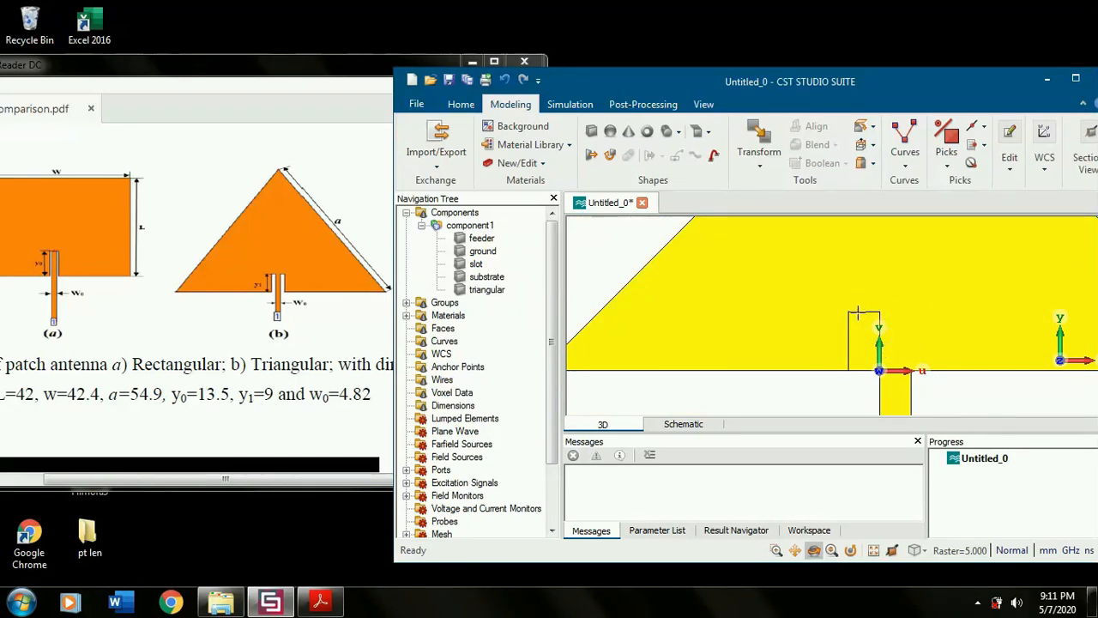
scroll(887, 307, up, 1)
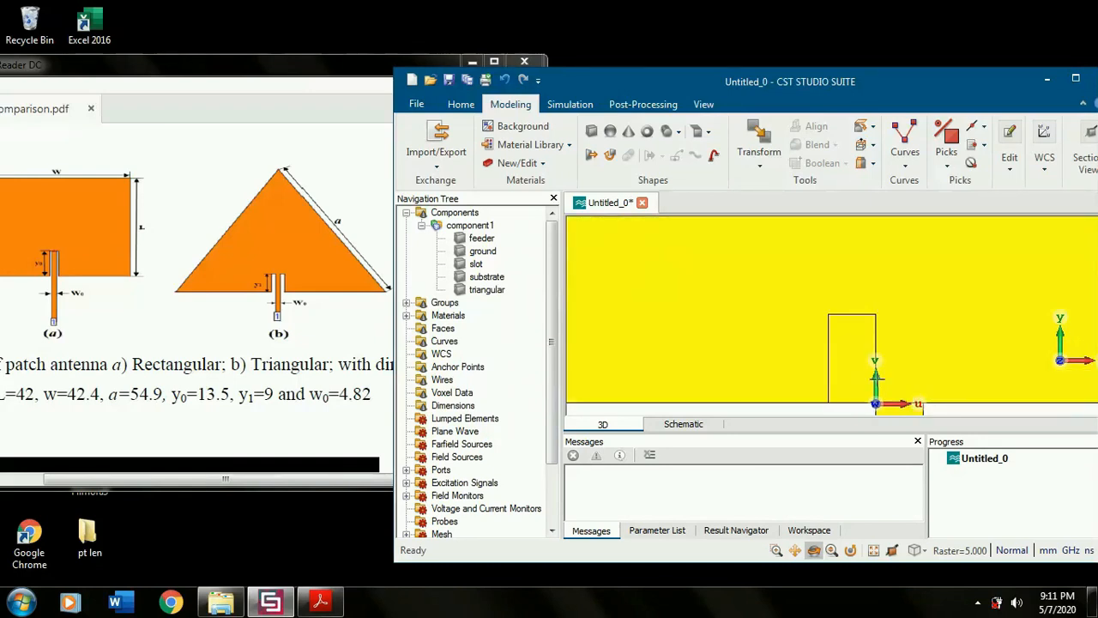
scroll(873, 404, down, 1)
scroll(875, 407, up, 1)
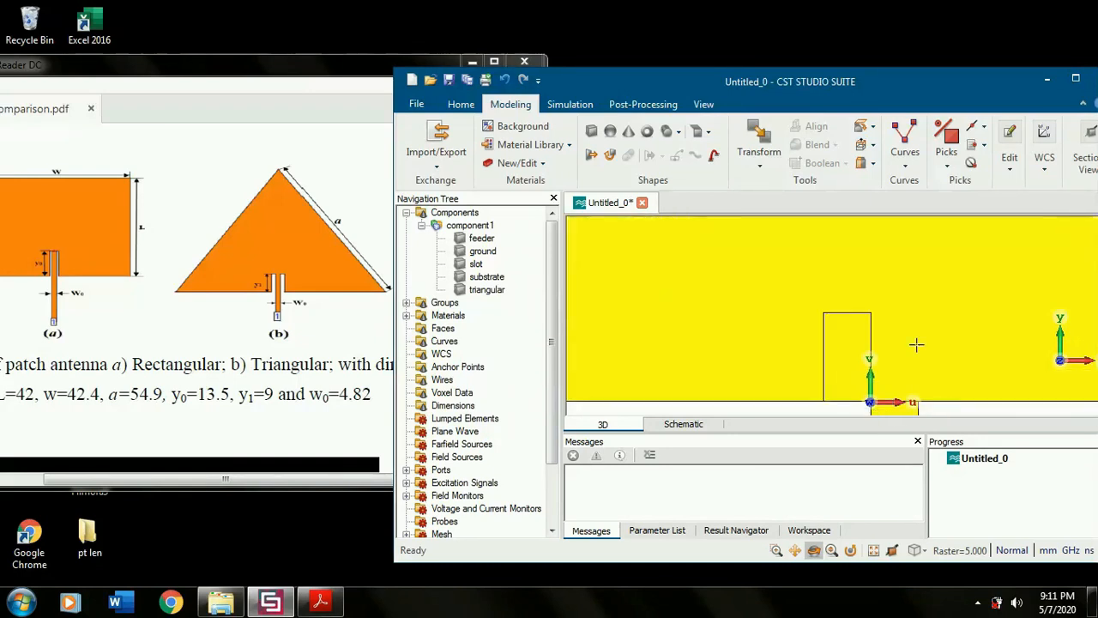
scroll(916, 344, up, 1)
- Pick the end points at the slot's two base corners, first the one at the feeder and then the outer one
click(983, 126)
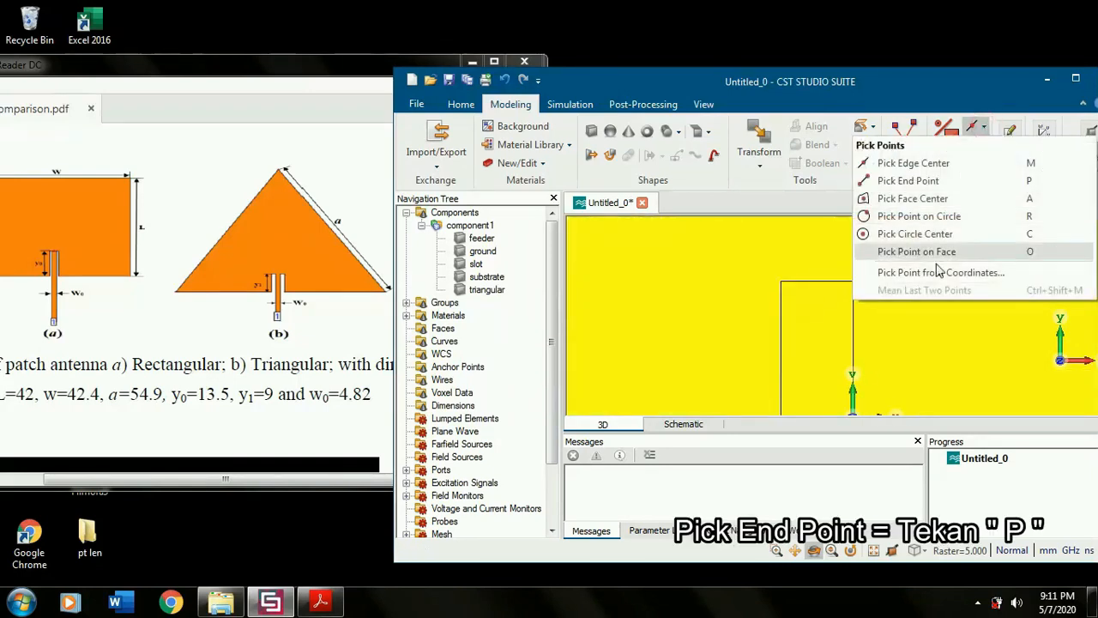
click(908, 180)
scroll(945, 349, down, 3)
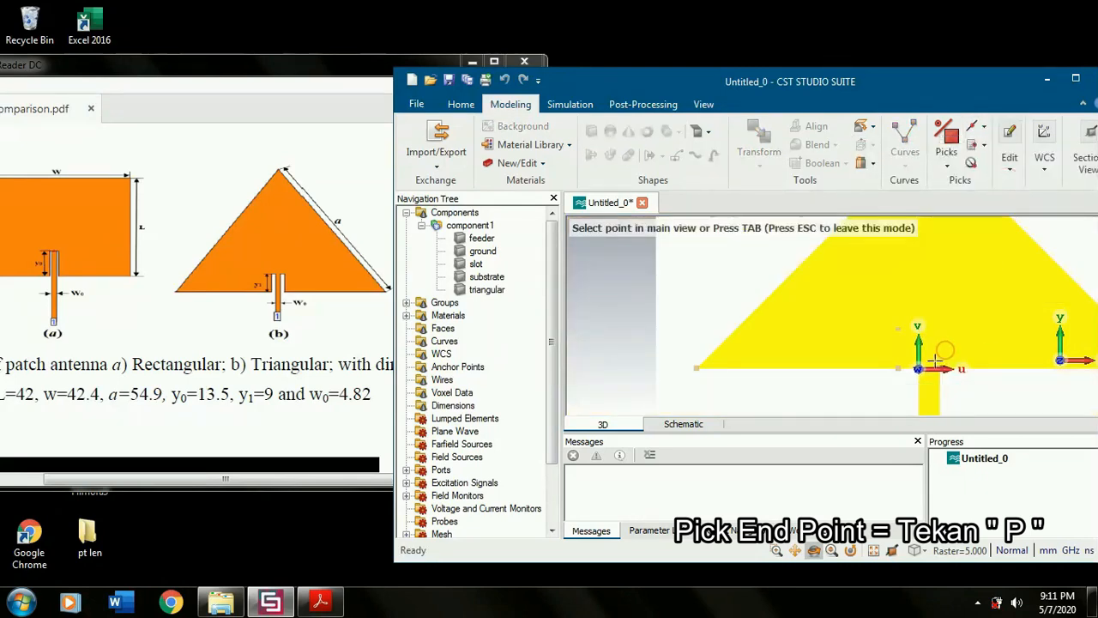
scroll(935, 360, up, 2)
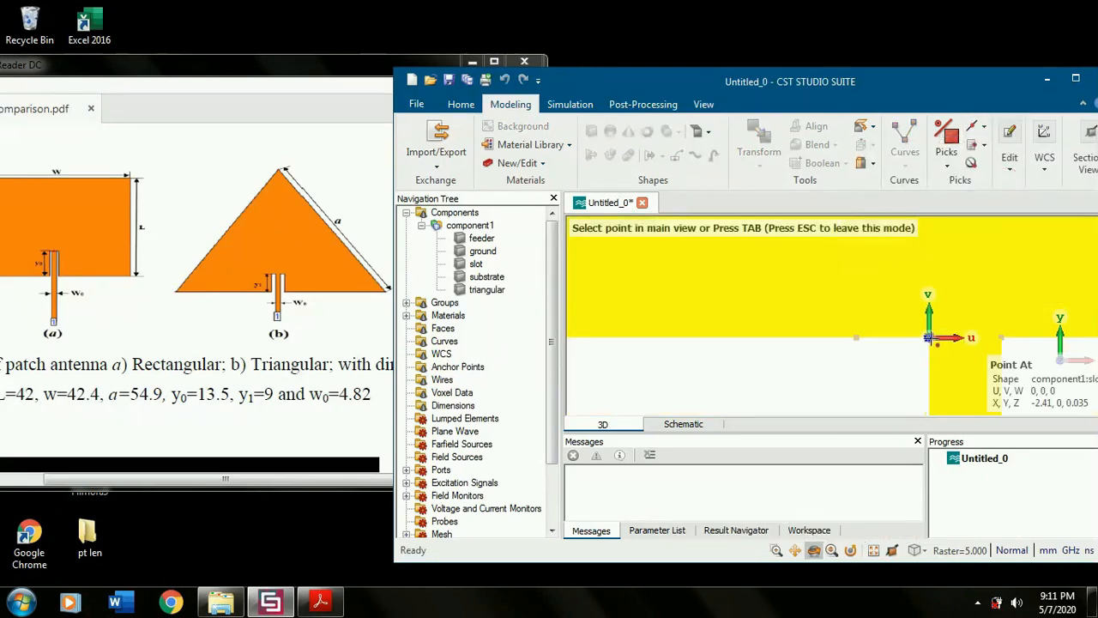
click(928, 337)
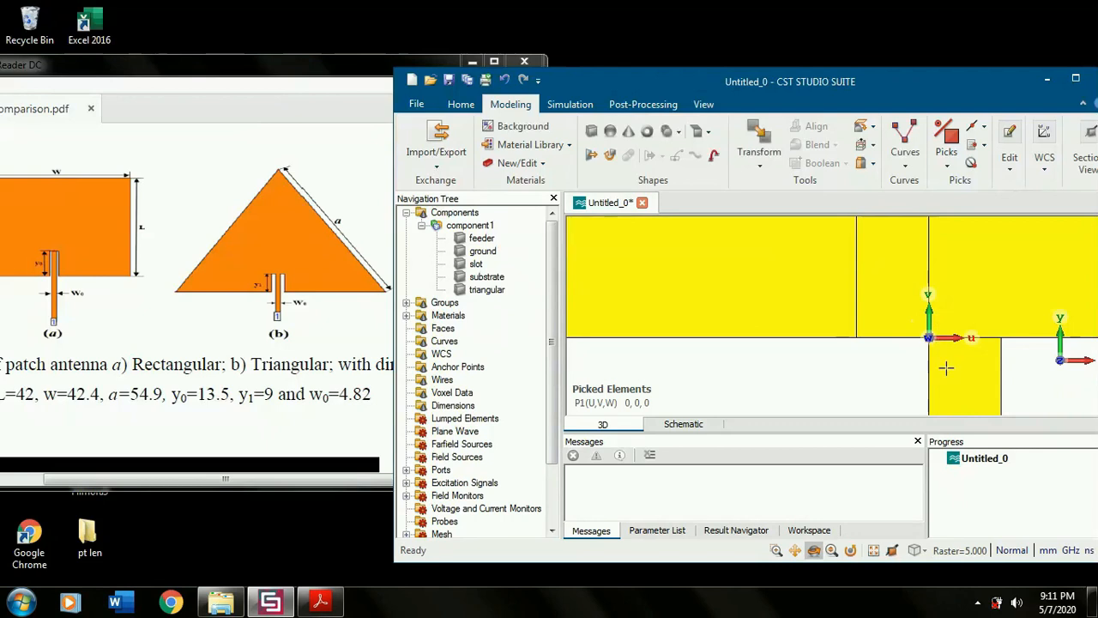
click(982, 126)
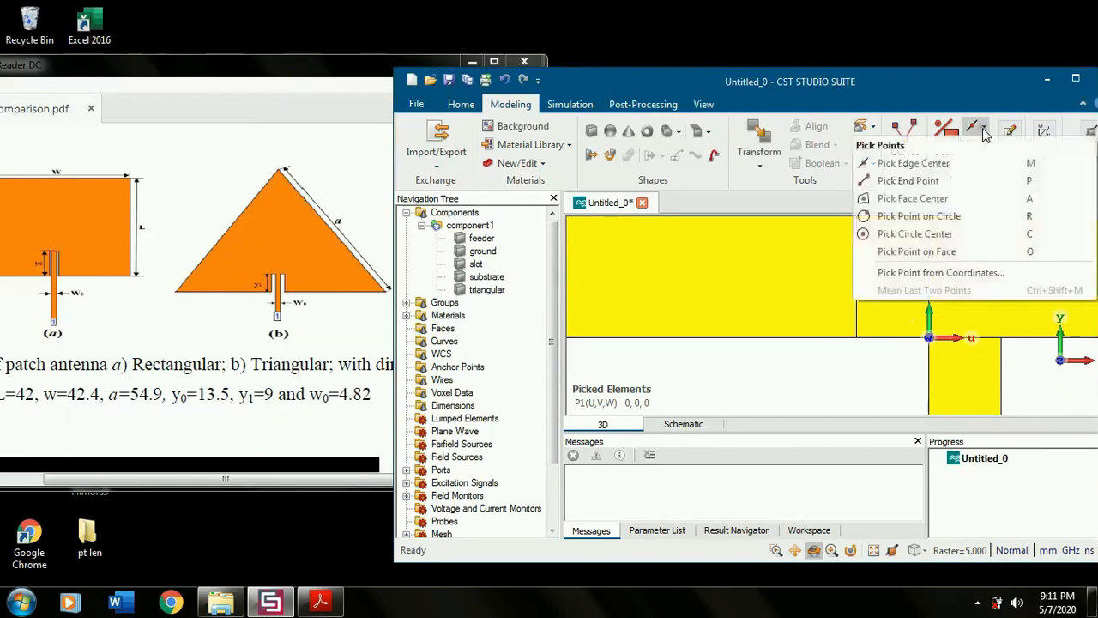
click(980, 180)
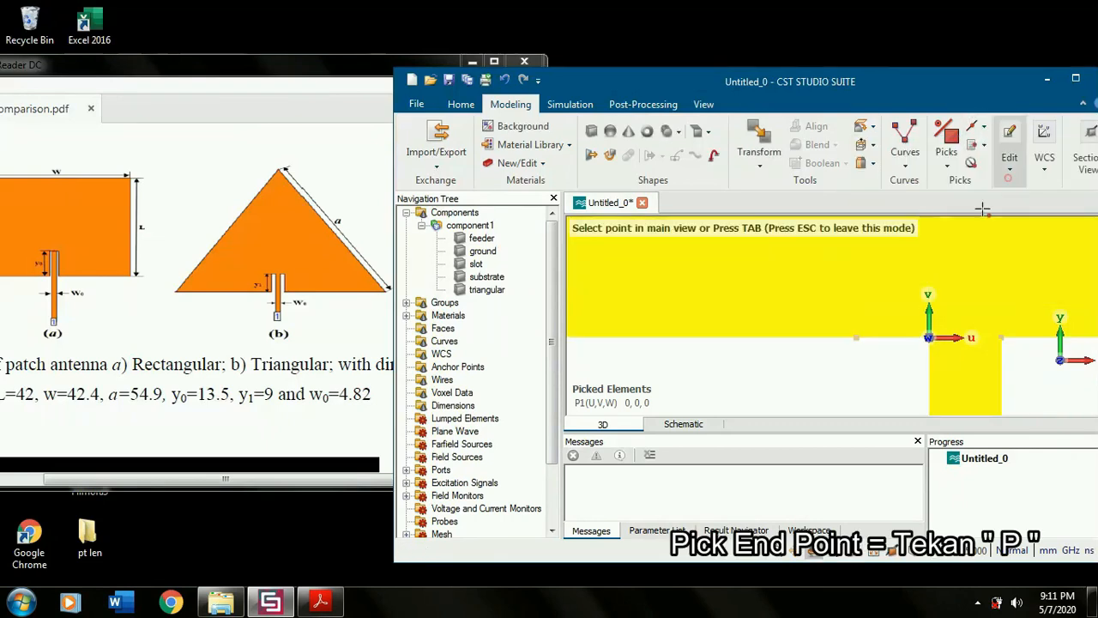
click(856, 337)
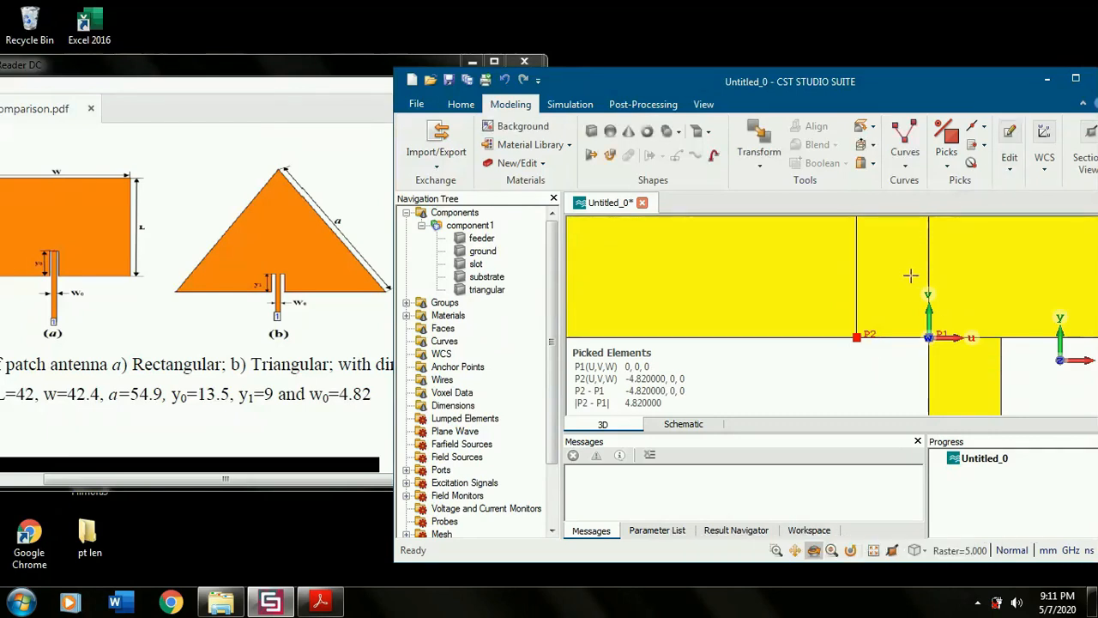
- Select the slot and pick the end point at the feeder's opposite corner on the triangle's base
click(476, 265)
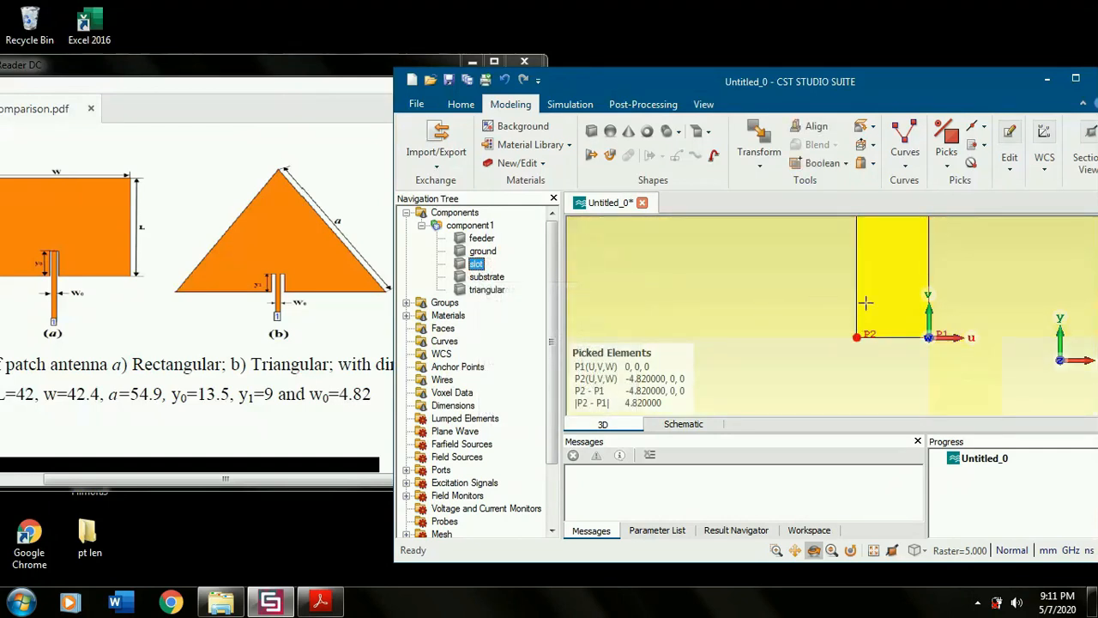
click(982, 127)
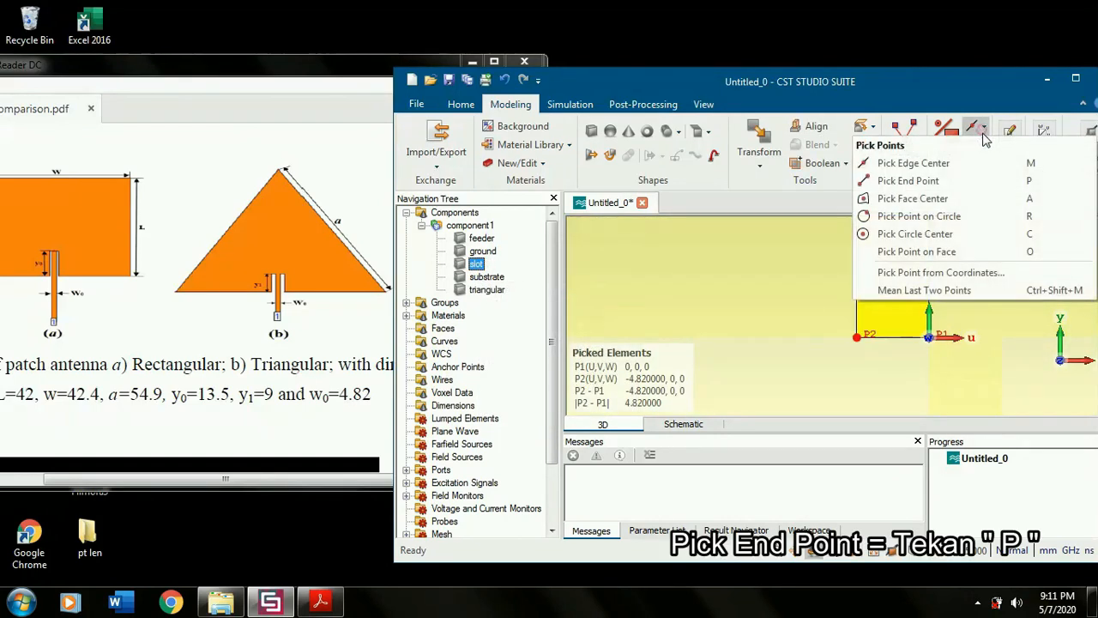
click(1006, 181)
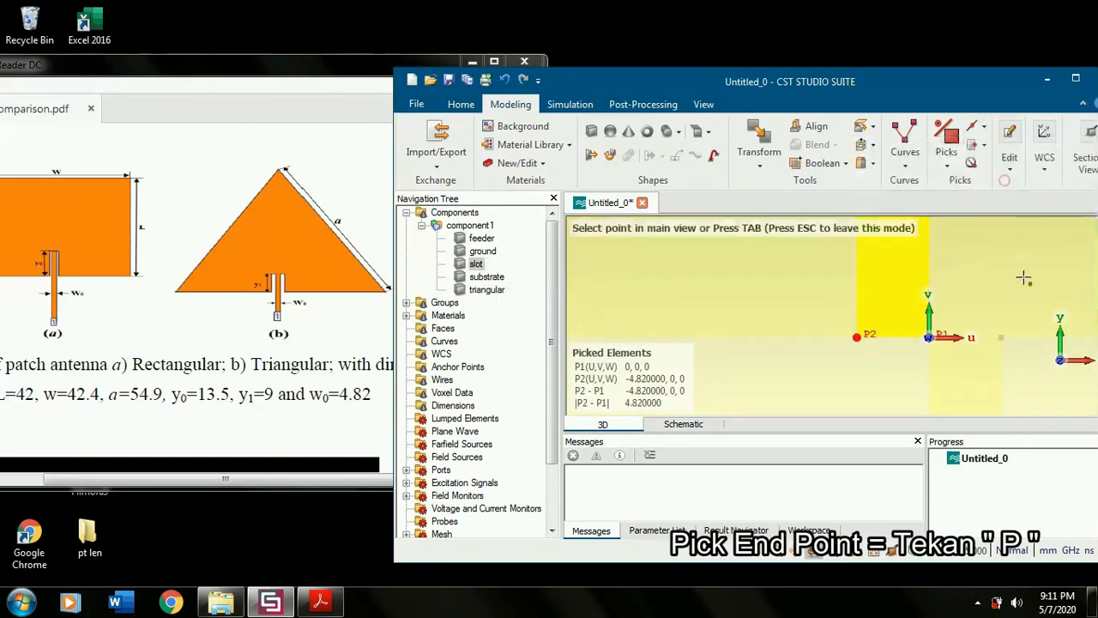
click(1005, 337)
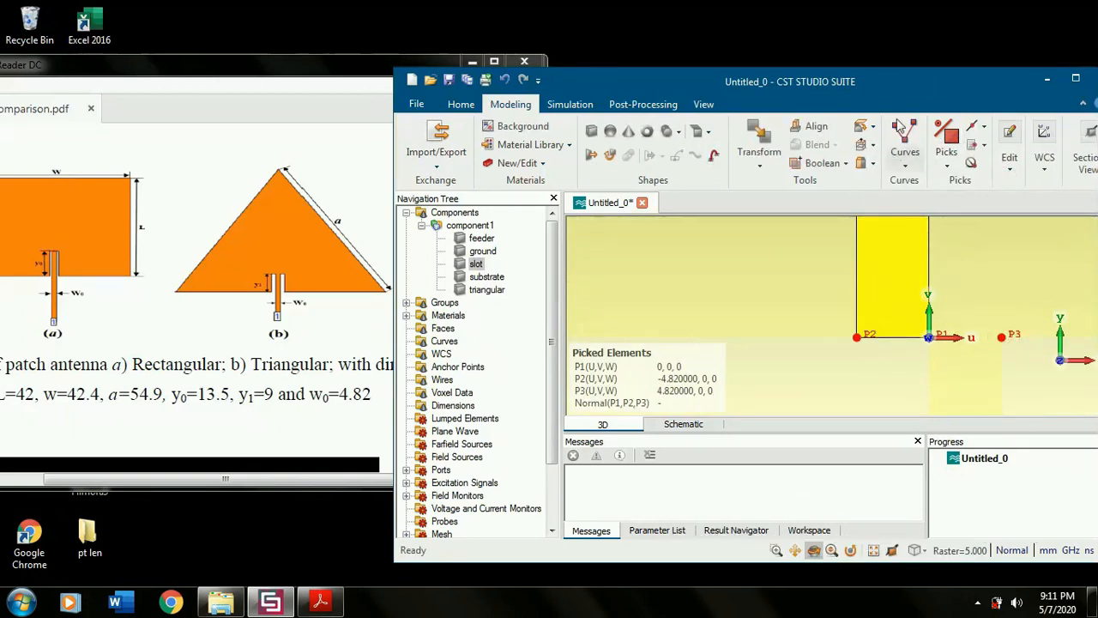
- Translate a copy of the slot to the other side of the feeder using the picked points, a U shift of 9.64
drag(922, 81, 661, 76)
click(814, 76)
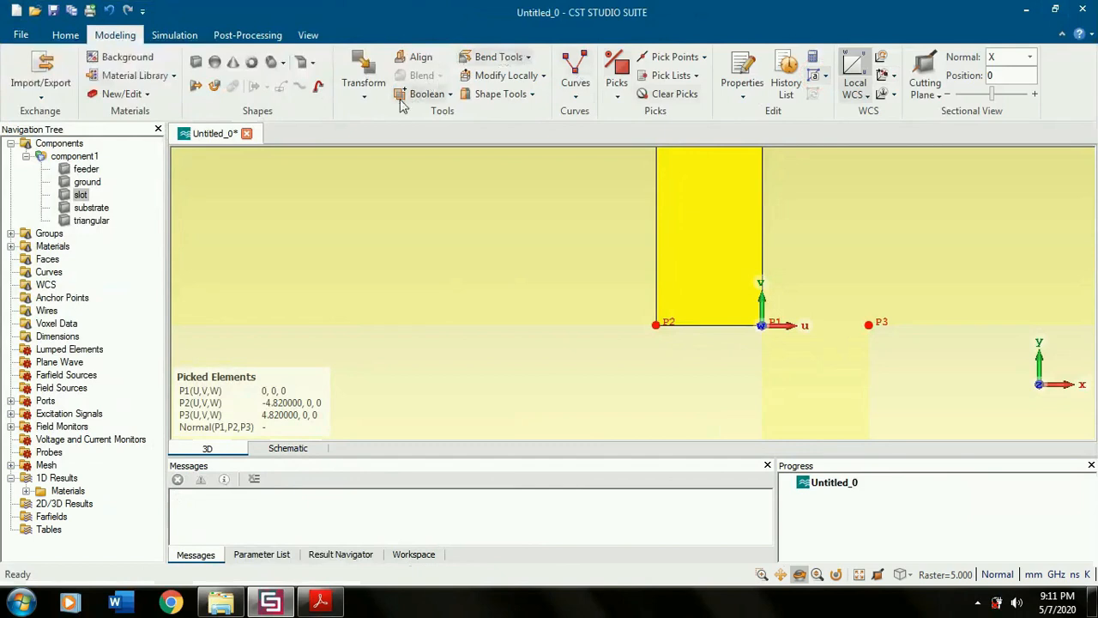
click(361, 74)
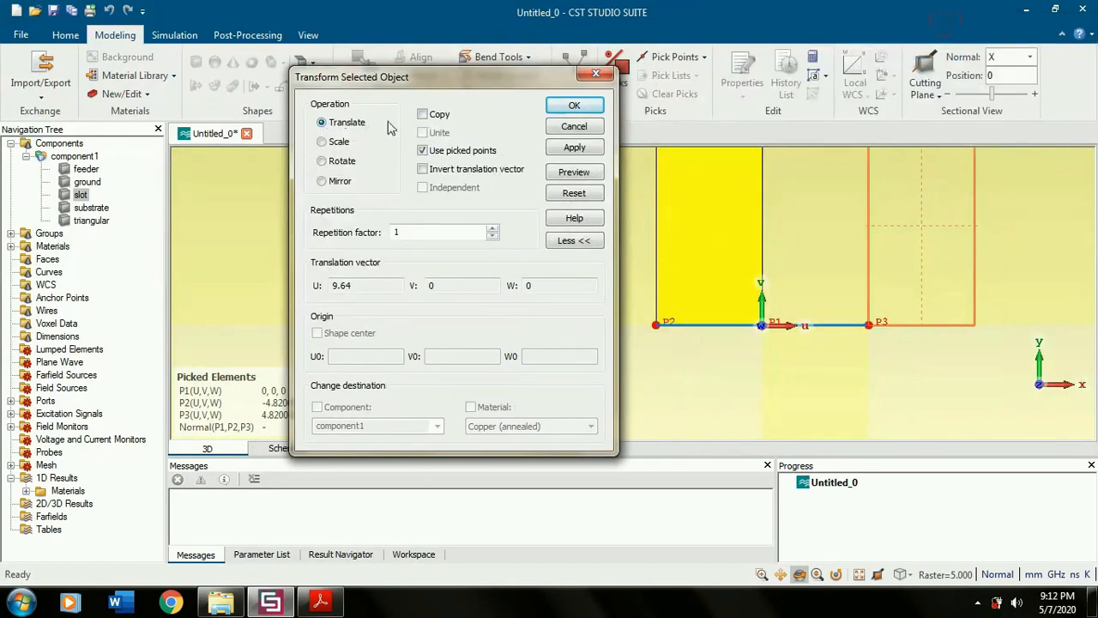
click(423, 116)
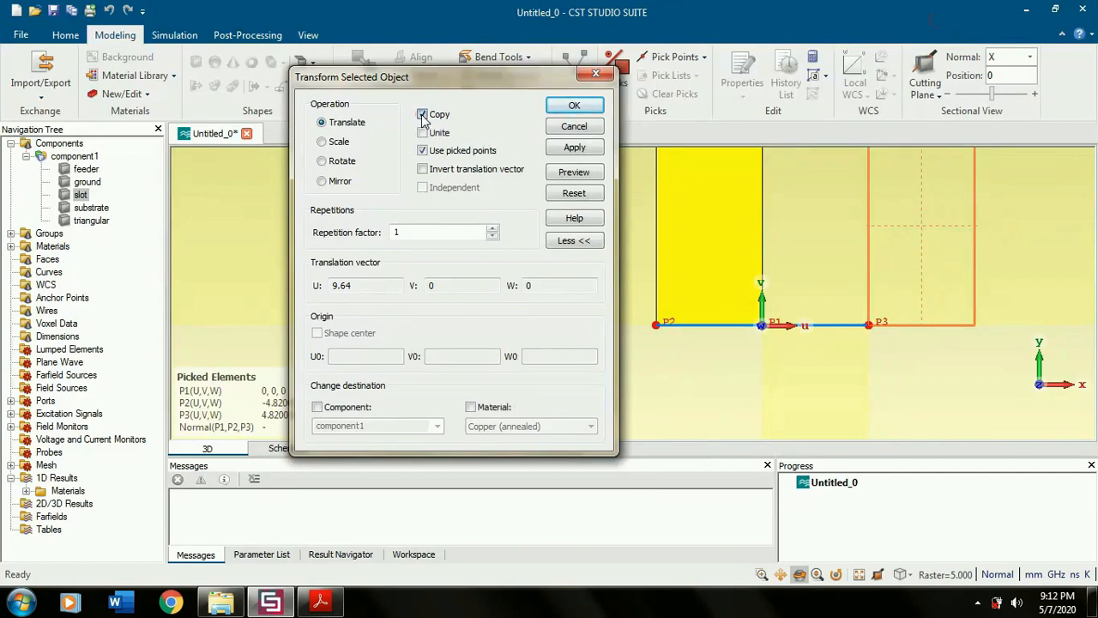
scroll(863, 307, down, 2)
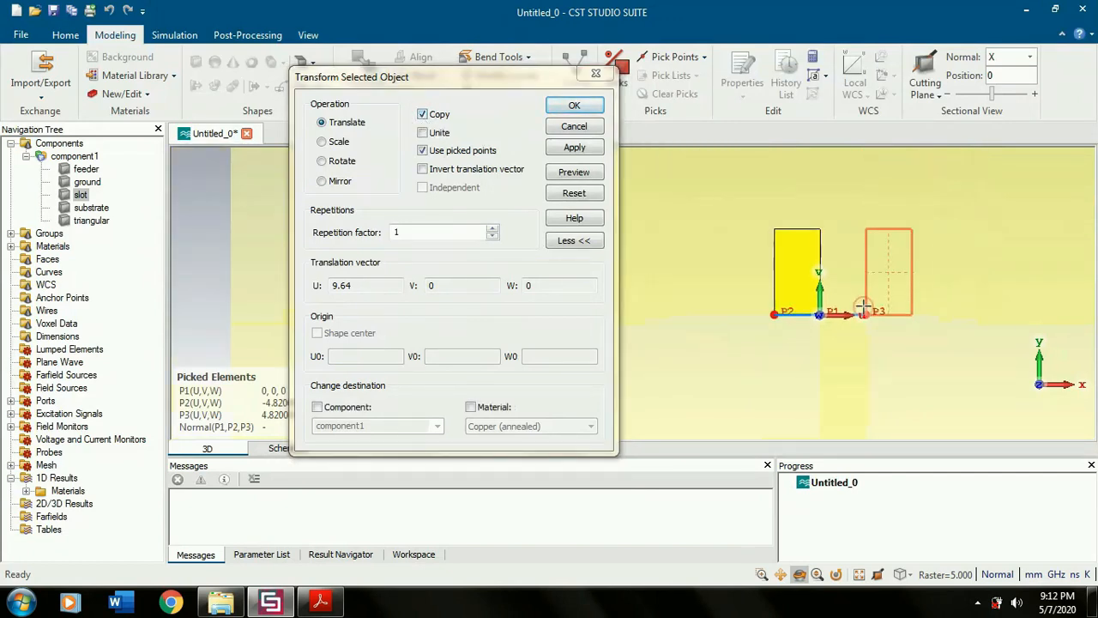
scroll(907, 325, up, 1)
scroll(839, 154, up, 2)
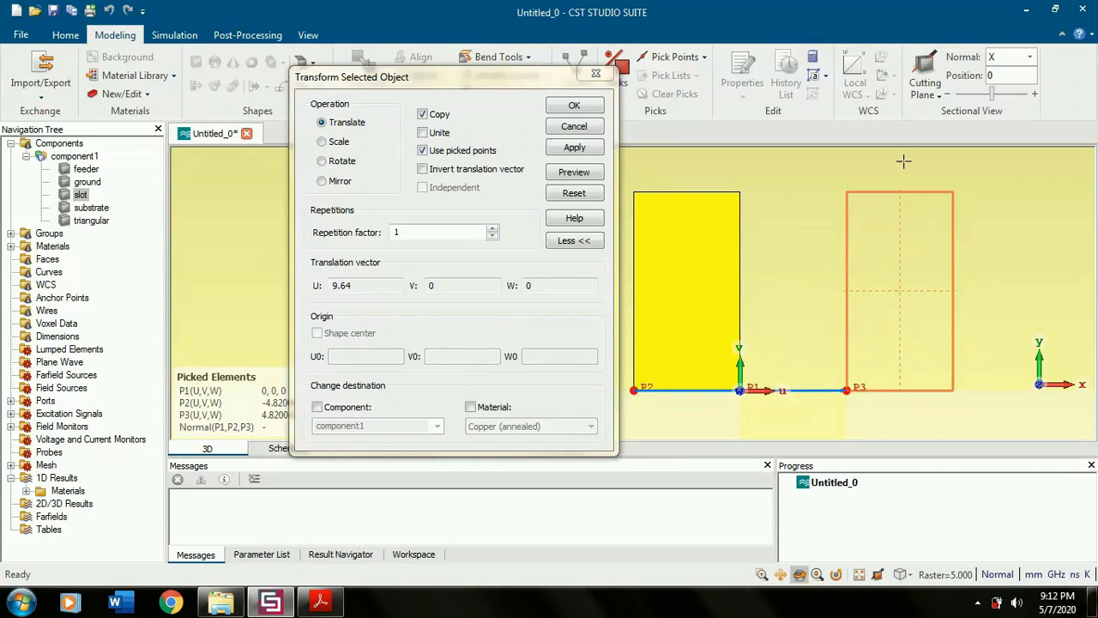
click(574, 105)
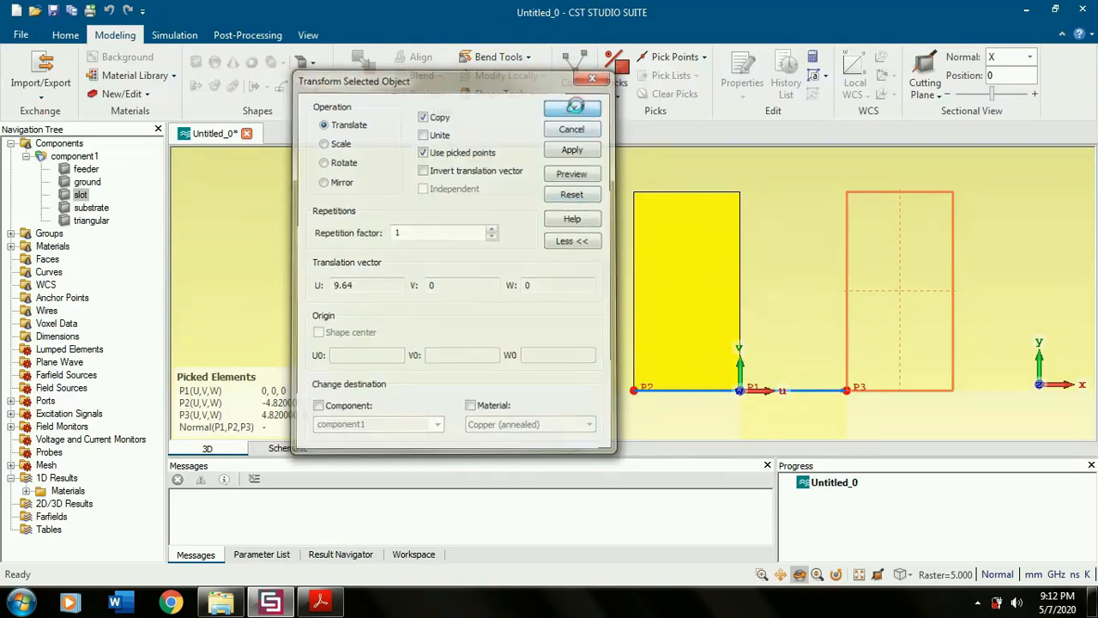
- Show all components again and switch off the local WCS
click(77, 145)
scroll(595, 301, down, 4)
scroll(632, 254, up, 2)
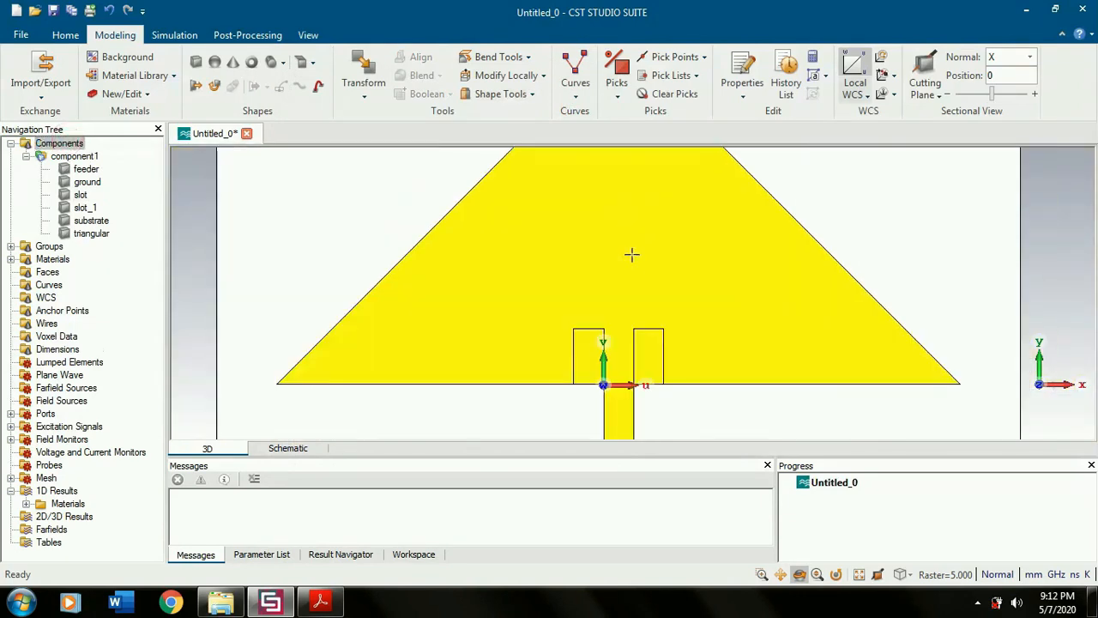
click(858, 73)
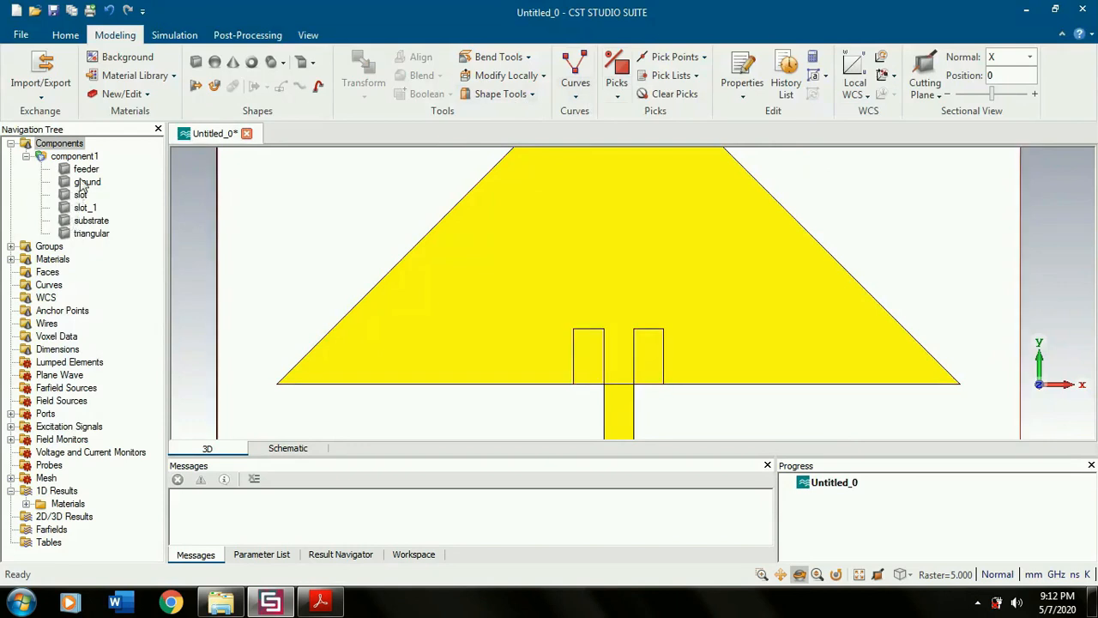
- Subtract both slots, slot and slot_1, from the triangular patch with a Boolean operation and show all components again
click(86, 237)
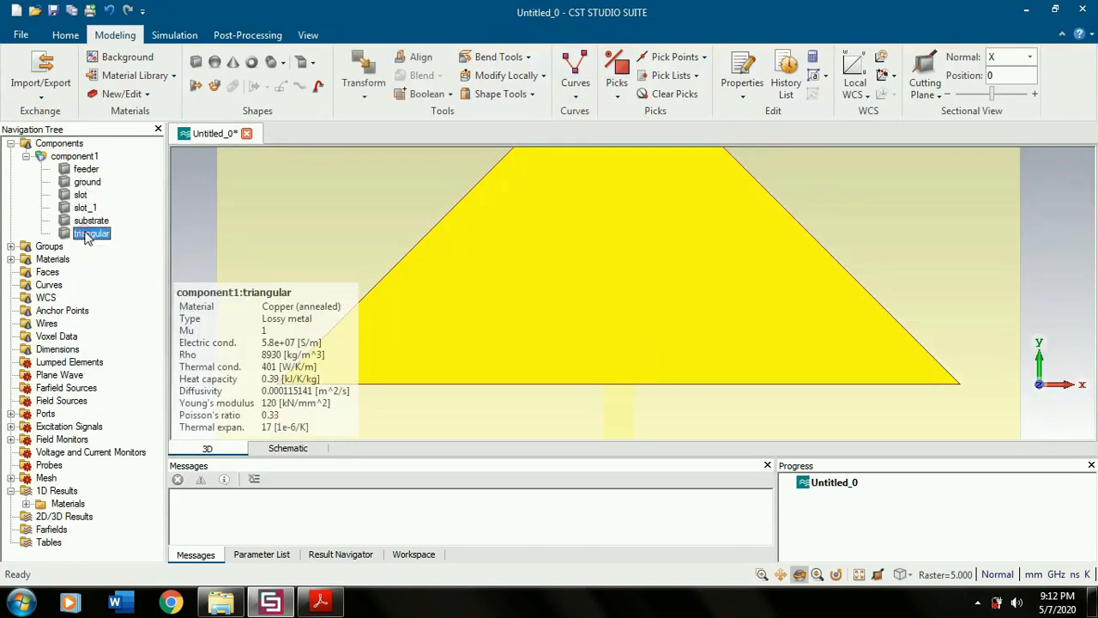
click(446, 96)
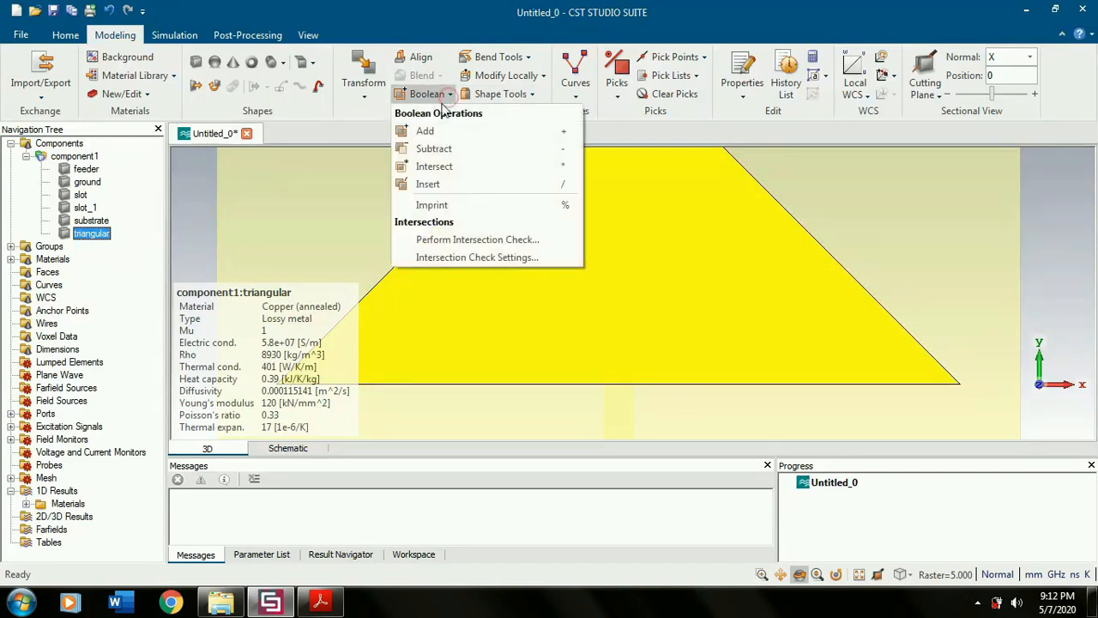
click(424, 148)
click(83, 196)
ctrl+click(84, 205)
key(Return)
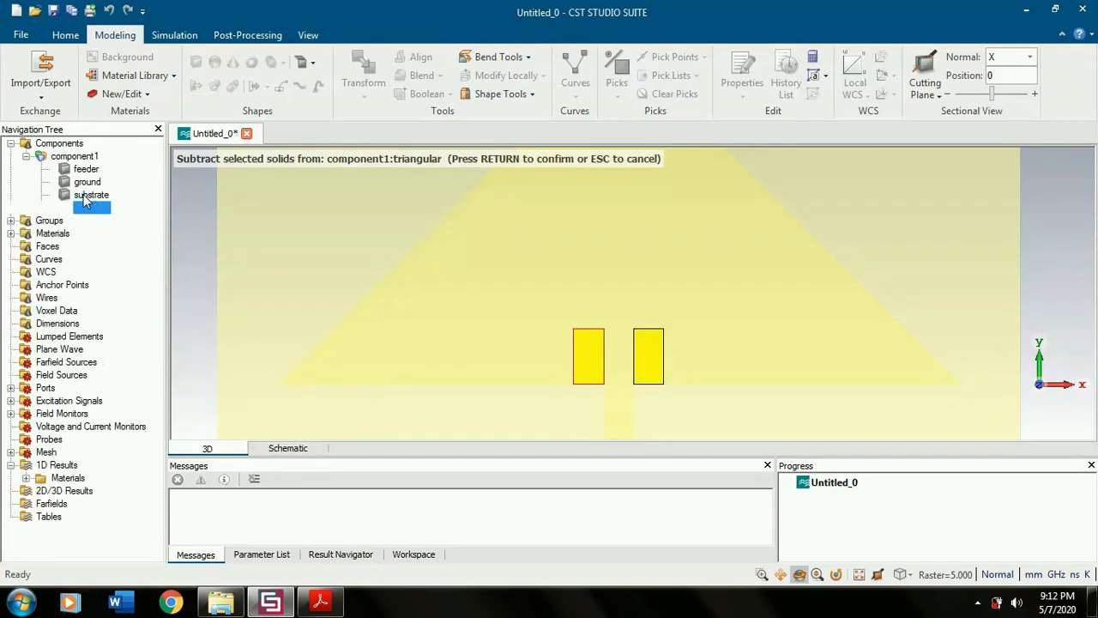
click(59, 143)
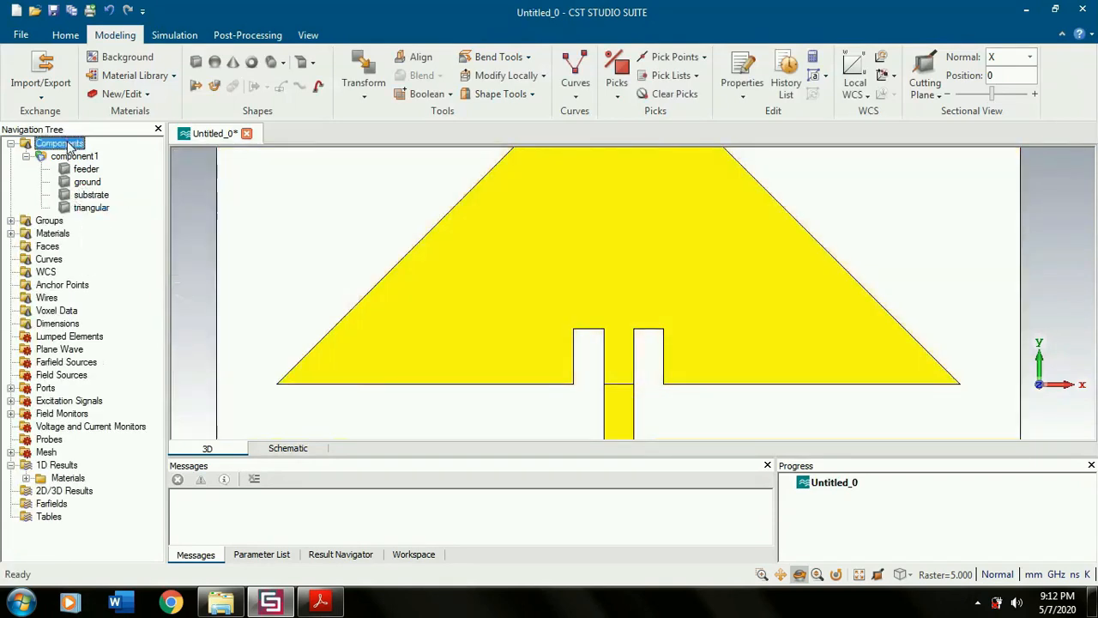
- Start the time domain solver simulation of the slotted antenna, keeping the existing solver parameters
scroll(663, 321, down, 3)
scroll(662, 321, down, 2)
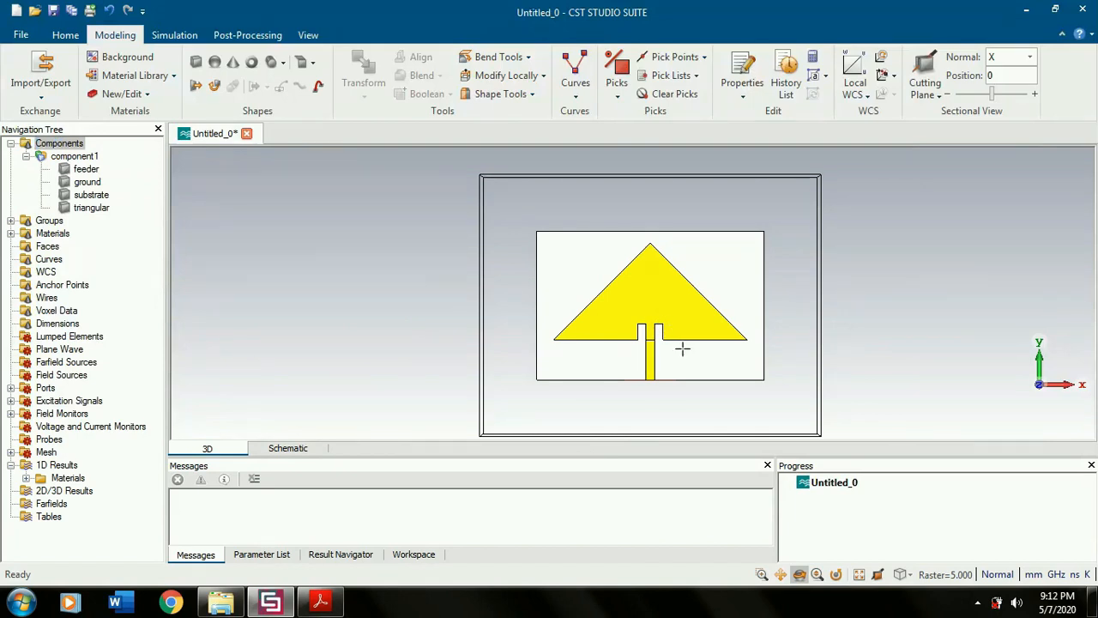
drag(719, 353, 837, 263)
mouse_move(907, 300)
mouse_down()
mouse_move(950, 303)
mouse_move(911, 317)
mouse_up()
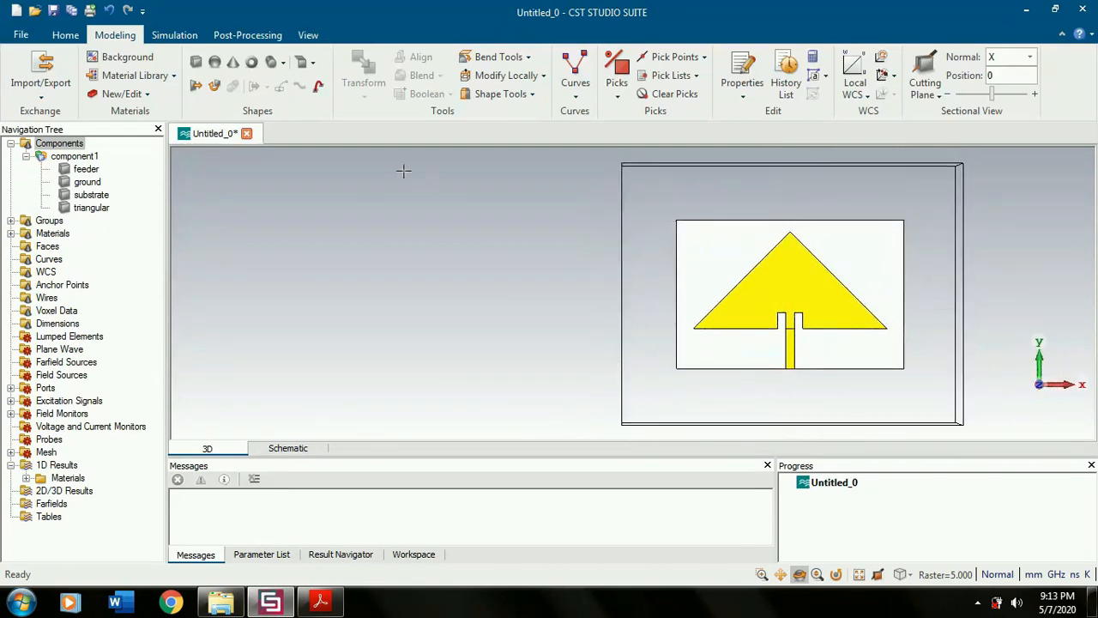
click(174, 38)
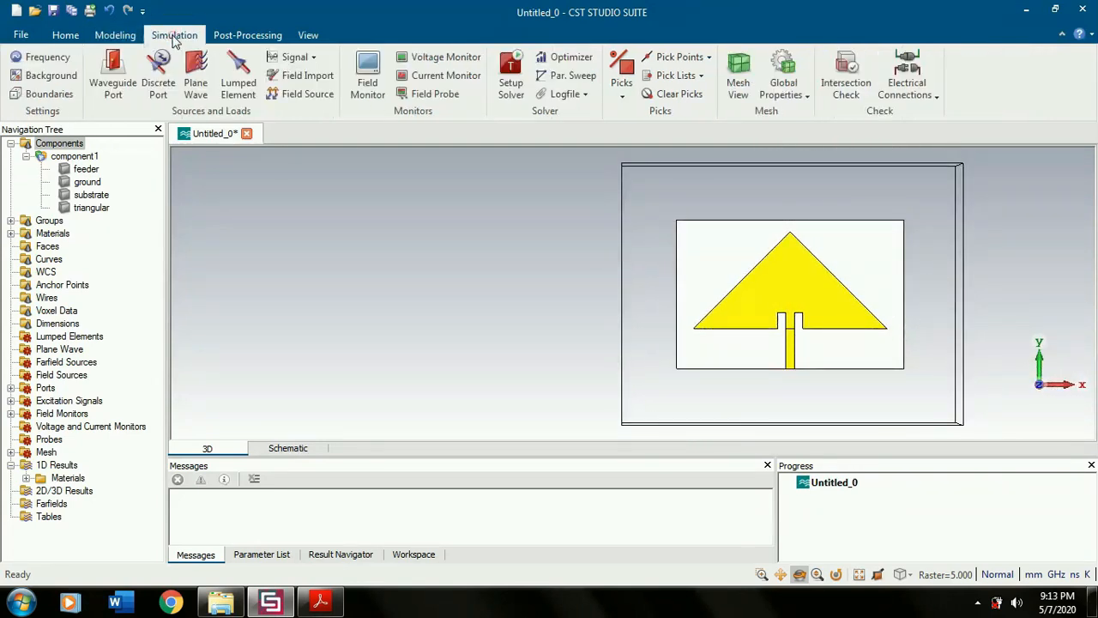
click(65, 35)
click(242, 73)
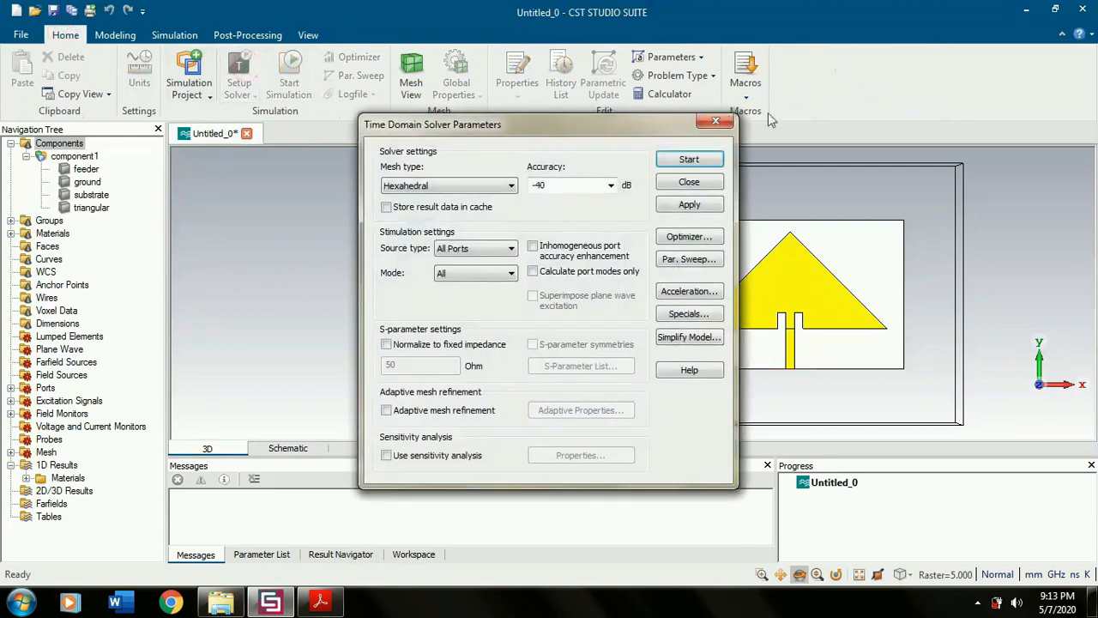
click(696, 159)
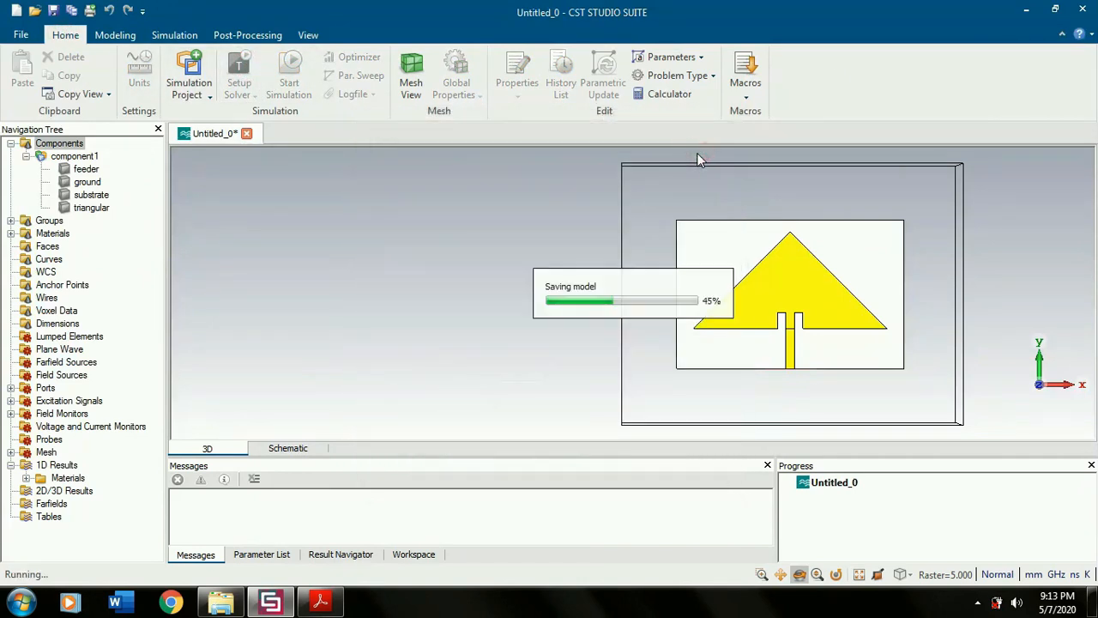